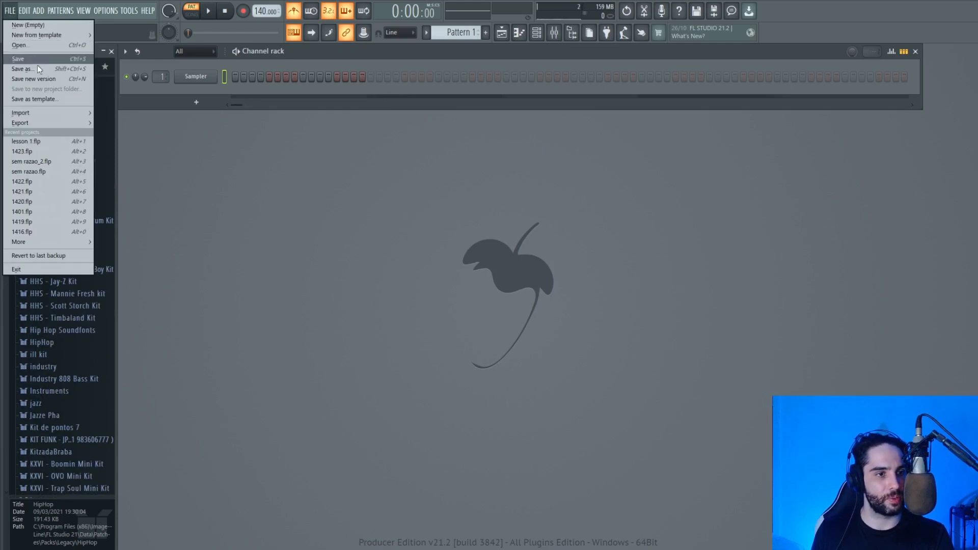
Create a new project from the Empty template in the Minimal template category.
{"action": "mouse_move", "coordinate": [50, 39]}
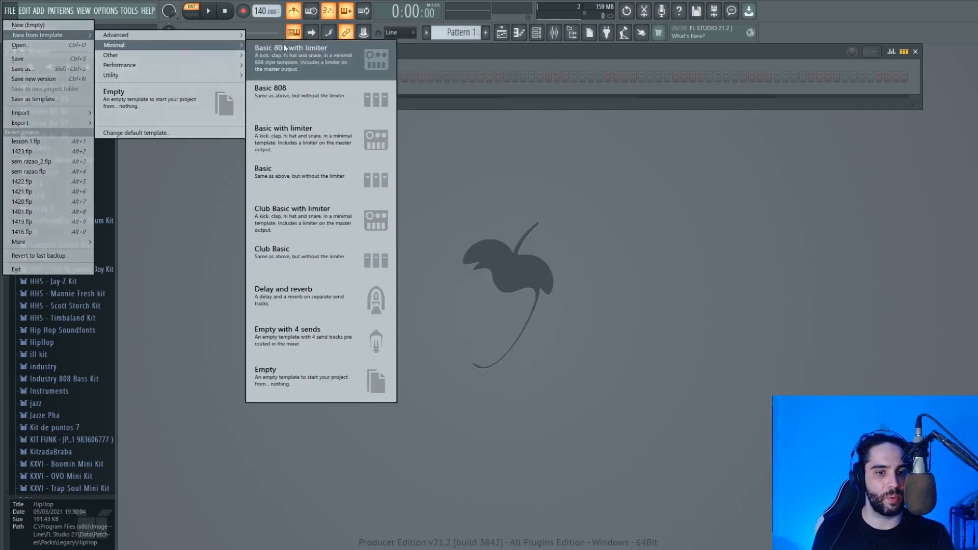
{"action": "left_click", "coordinate": [308, 383]}
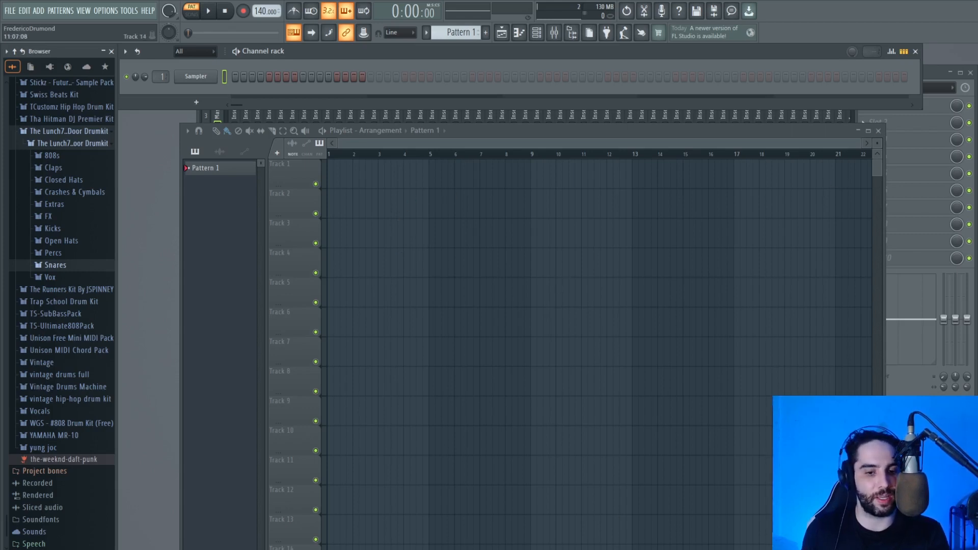
Switch to Notepad, highlight the notes Channel Rack, Mixer and PLAYLIST, and return to FL Studio.
{"action": "left_click", "coordinate": [561, 549]}
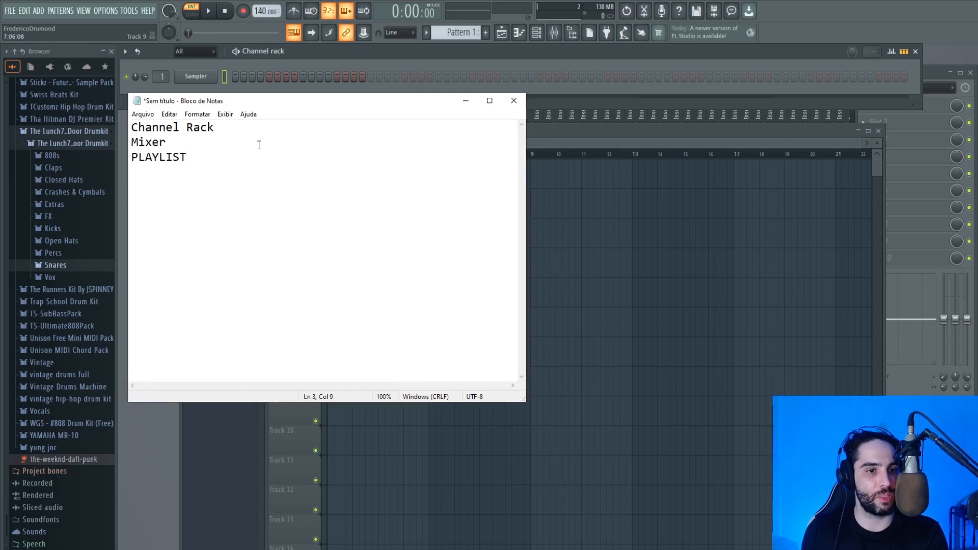
{"action": "left_click_drag", "start_coordinate": [214, 128], "coordinate": [120, 127]}
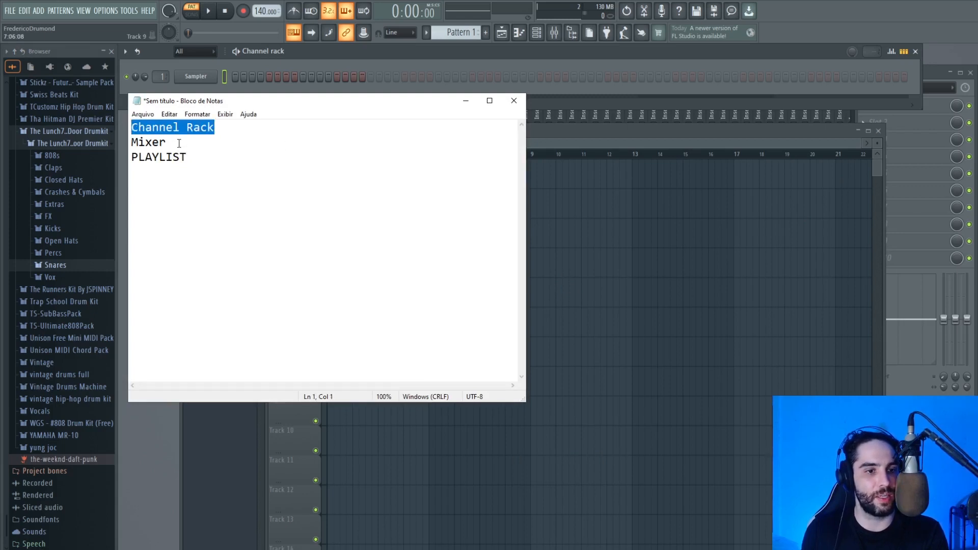
{"action": "left_click_drag", "start_coordinate": [179, 143], "coordinate": [119, 144]}
{"action": "left_click_drag", "start_coordinate": [201, 157], "coordinate": [124, 157]}
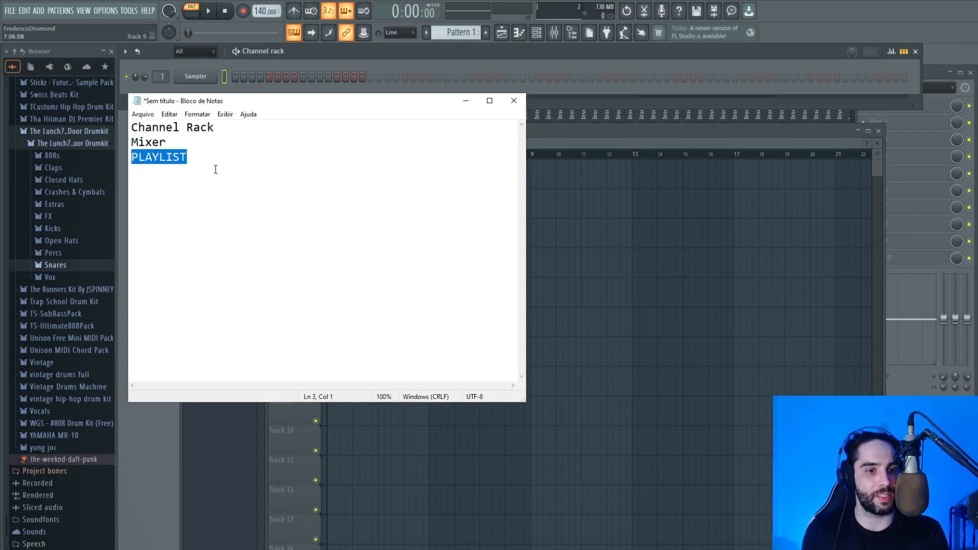
{"action": "left_click", "coordinate": [218, 164]}
{"action": "left_click_drag", "start_coordinate": [189, 157], "coordinate": [127, 132]}
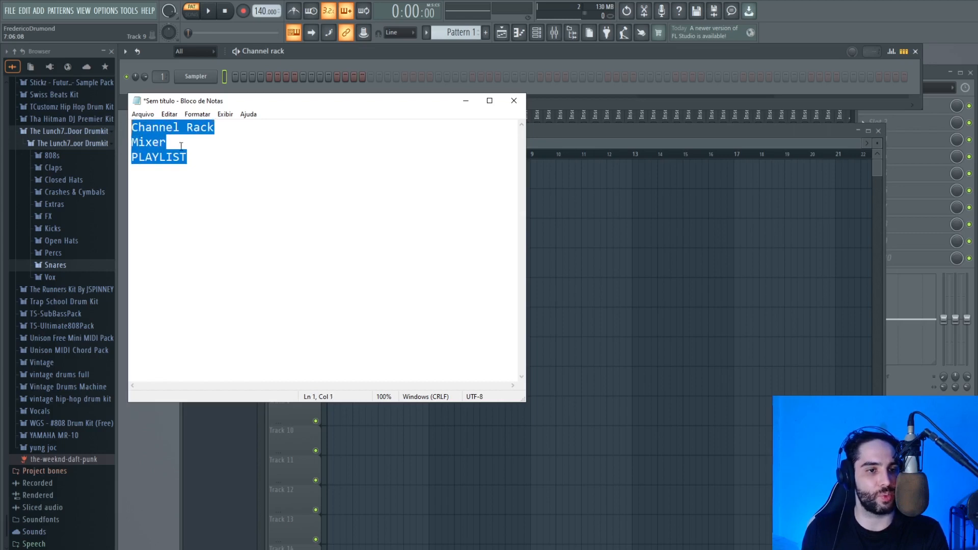
{"action": "left_click_drag", "start_coordinate": [216, 162], "coordinate": [118, 124]}
{"action": "left_click", "coordinate": [466, 101]}
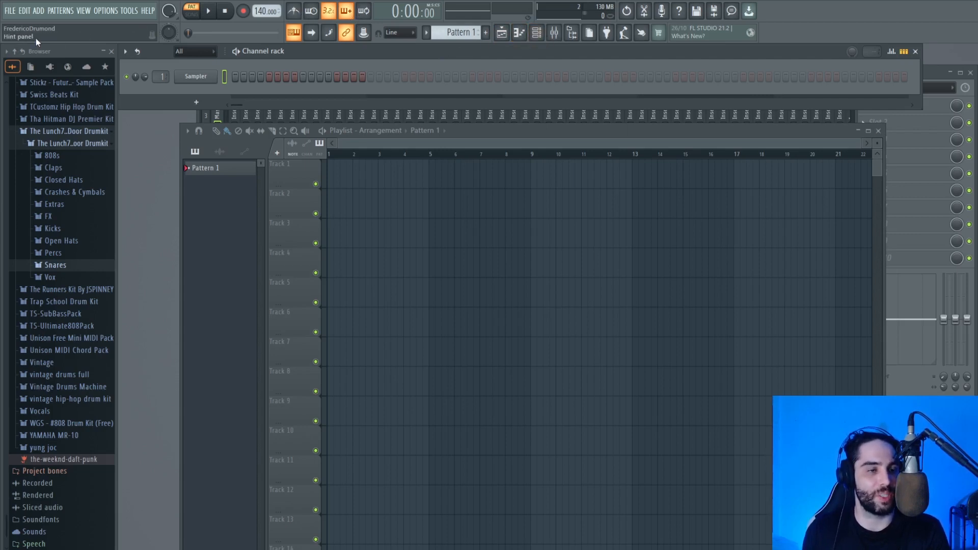
Show and hide the Playlist window repeatedly, leaving it hidden with the Mixer in view.
{"action": "left_click", "coordinate": [501, 33]}
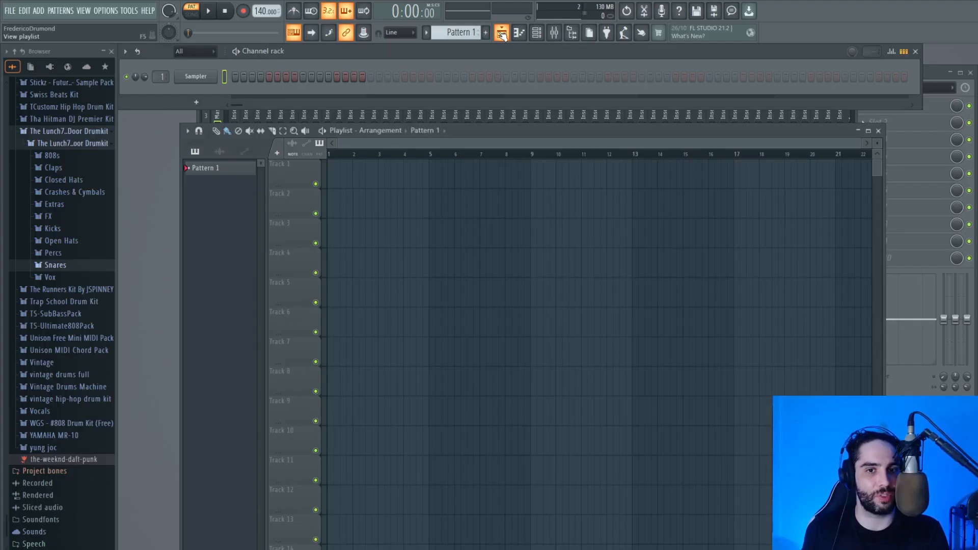
{"action": "left_click", "coordinate": [502, 34]}
{"action": "left_click", "coordinate": [501, 33]}
{"action": "left_click", "coordinate": [502, 33]}
{"action": "left_click", "coordinate": [502, 34]}
{"action": "left_click", "coordinate": [502, 34]}
{"action": "left_click", "coordinate": [501, 34]}
{"action": "left_click", "coordinate": [501, 34]}
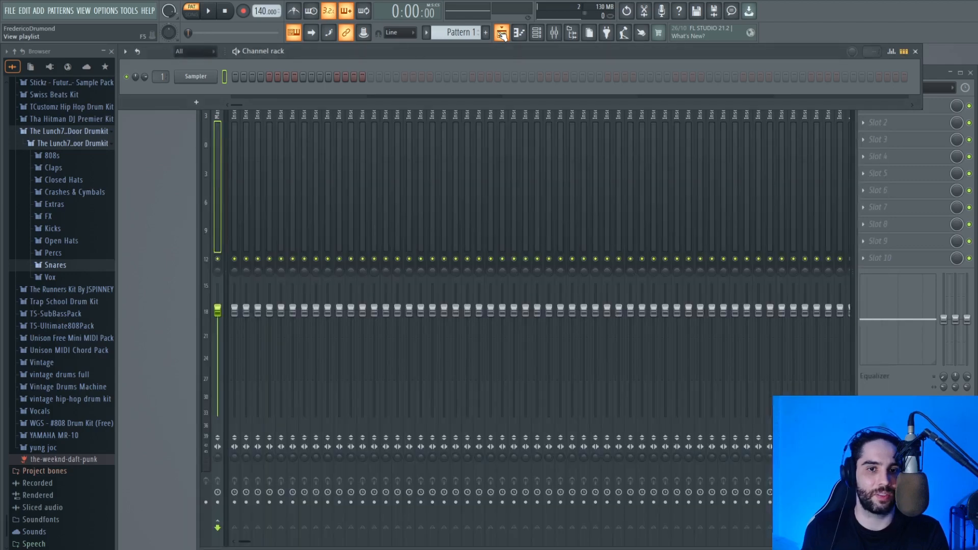
{"action": "left_click", "coordinate": [501, 34]}
{"action": "left_click", "coordinate": [501, 34]}
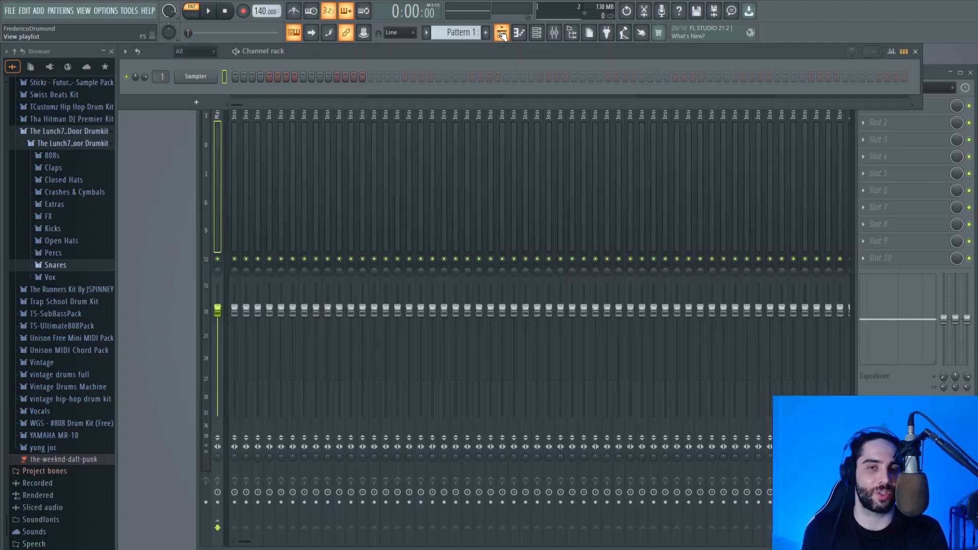
{"action": "left_click", "coordinate": [502, 34]}
{"action": "left_click", "coordinate": [502, 33]}
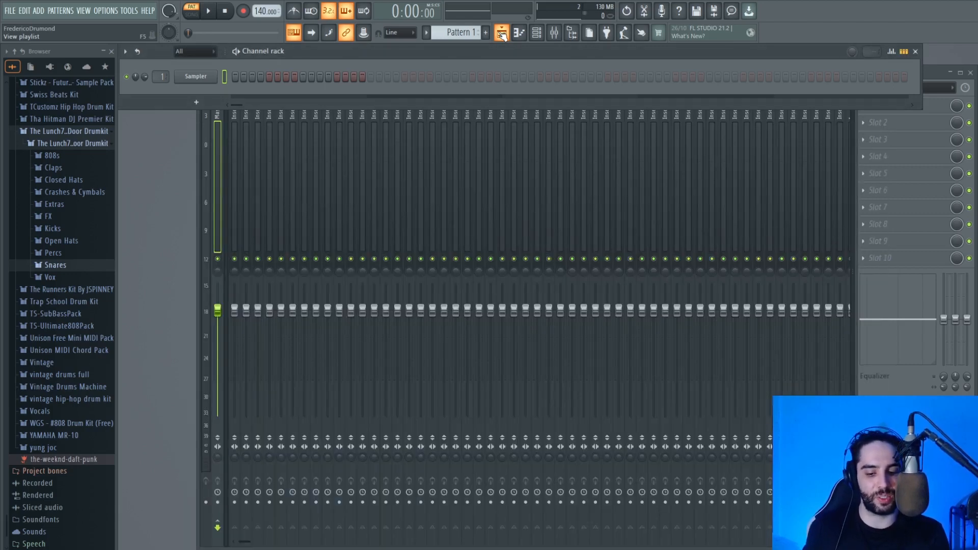
{"action": "left_click", "coordinate": [501, 33]}
{"action": "key", "text": "F5"}
{"action": "key", "text": "F5"}
{"action": "key", "text": "F5"}
{"action": "key", "text": "F5"}
{"action": "key", "text": "F5"}
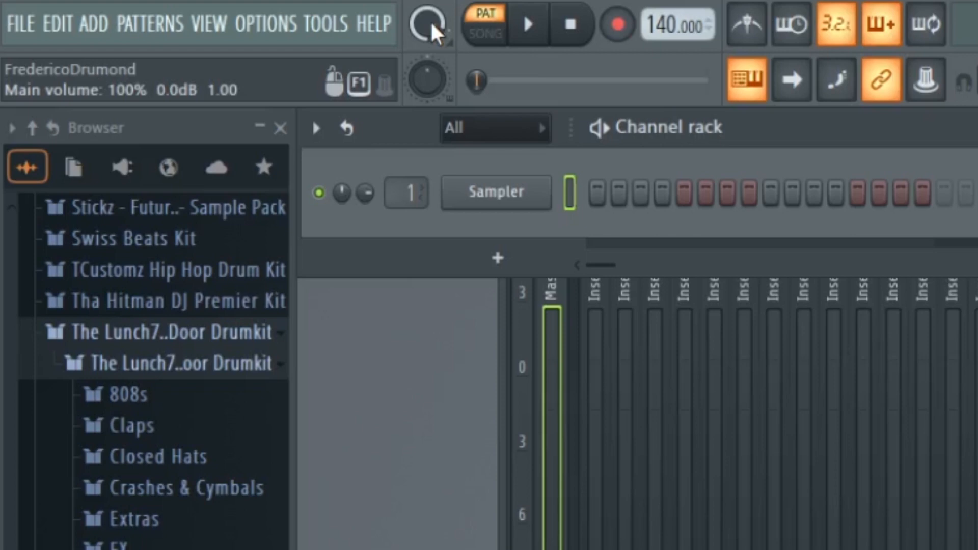
Try the main volume at 125% and at 19%, and bring it back up.
{"action": "left_click_drag", "start_coordinate": [427, 24], "coordinate": [427, 5]}
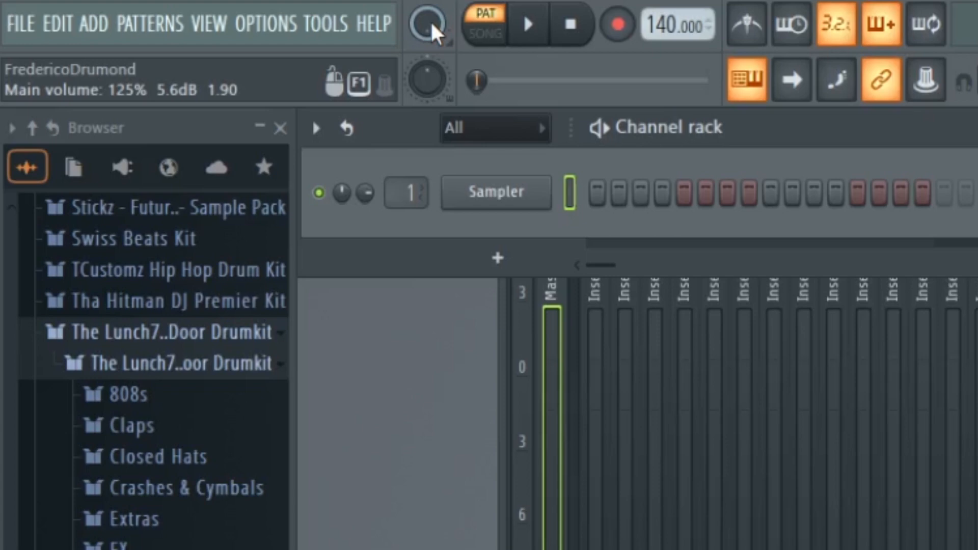
{"action": "left_click_drag", "start_coordinate": [432, 25], "coordinate": [432, 106]}
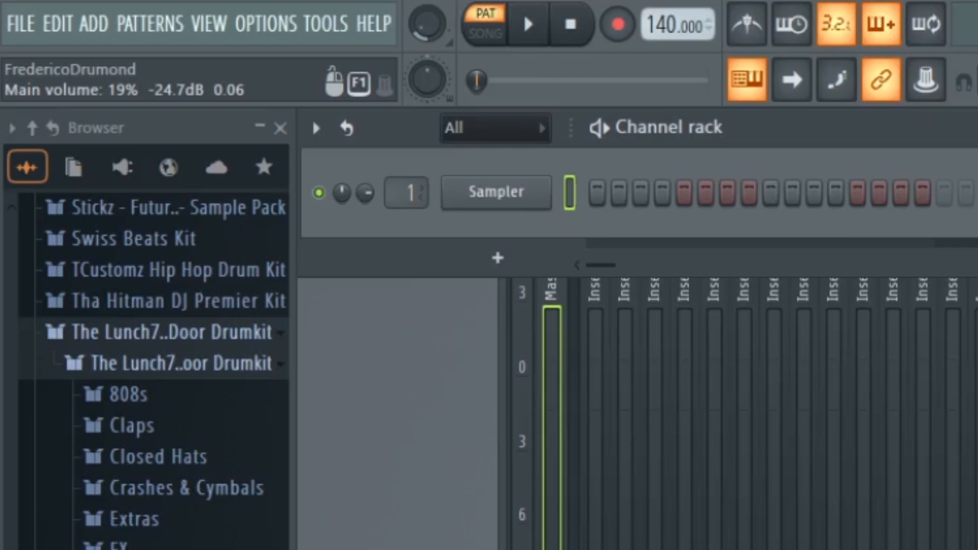
{"action": "left_click_drag", "start_coordinate": [432, 107], "coordinate": [432, 45]}
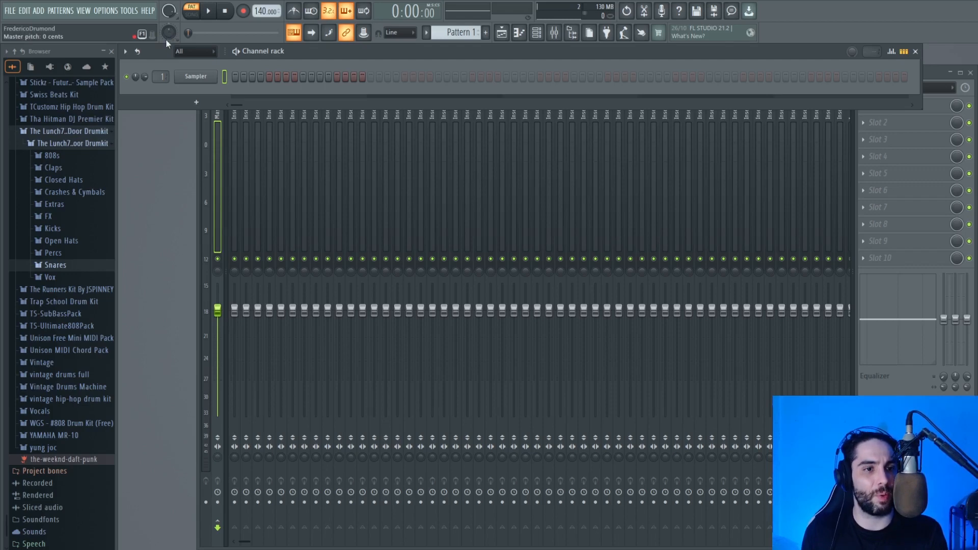
Load Clap (Lets Get Married) from the Claps folder into a new channel and play a pattern with its first four steps enabled.
{"action": "left_click", "coordinate": [71, 168]}
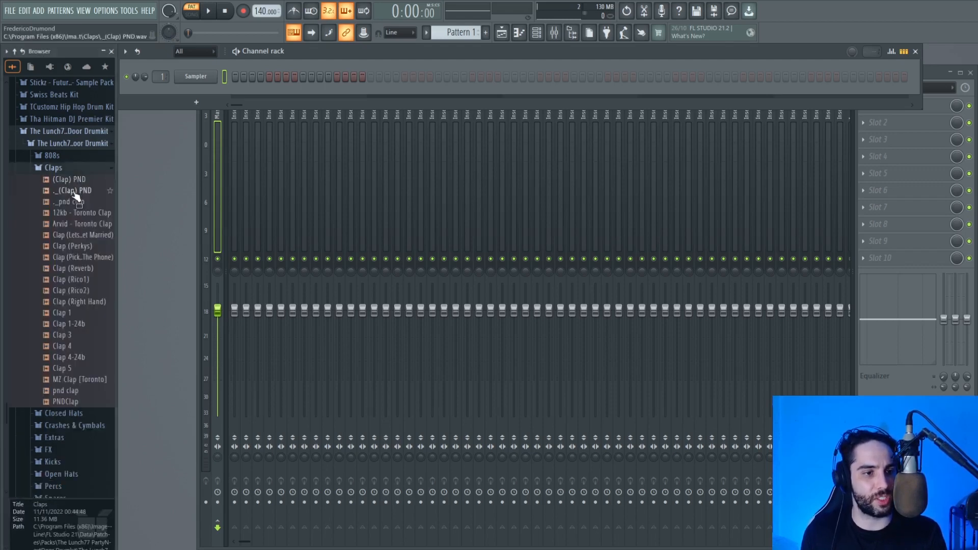
{"action": "left_click", "coordinate": [75, 191]}
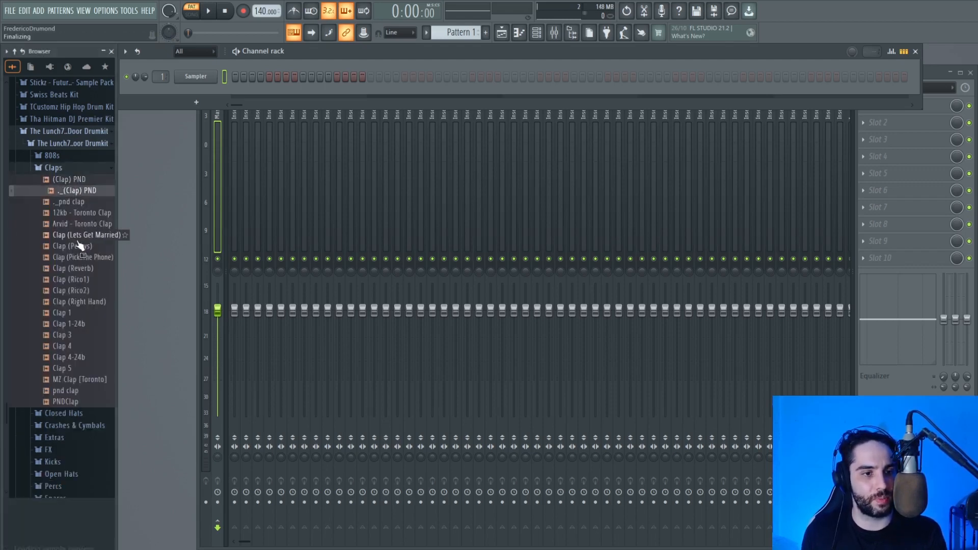
{"action": "left_click", "coordinate": [79, 236]}
{"action": "right_click", "coordinate": [81, 236]}
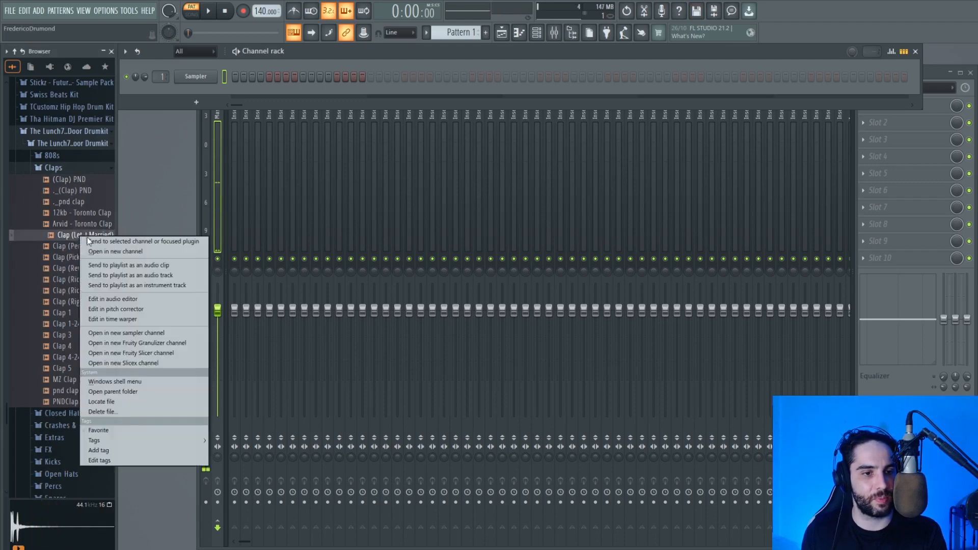
{"action": "left_click", "coordinate": [106, 250]}
{"action": "left_click_drag", "start_coordinate": [235, 93], "coordinate": [262, 92]}
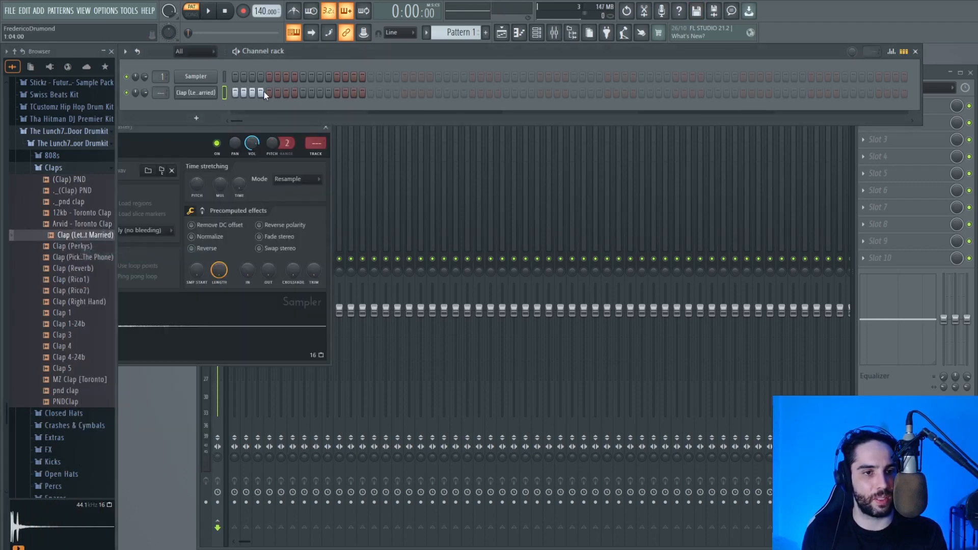
{"action": "key", "text": "space"}
{"action": "key", "text": "space"}
Lower the master pitch and audition the clap channel with the altered pitch.
{"action": "left_click_drag", "start_coordinate": [169, 32], "coordinate": [169, 77]}
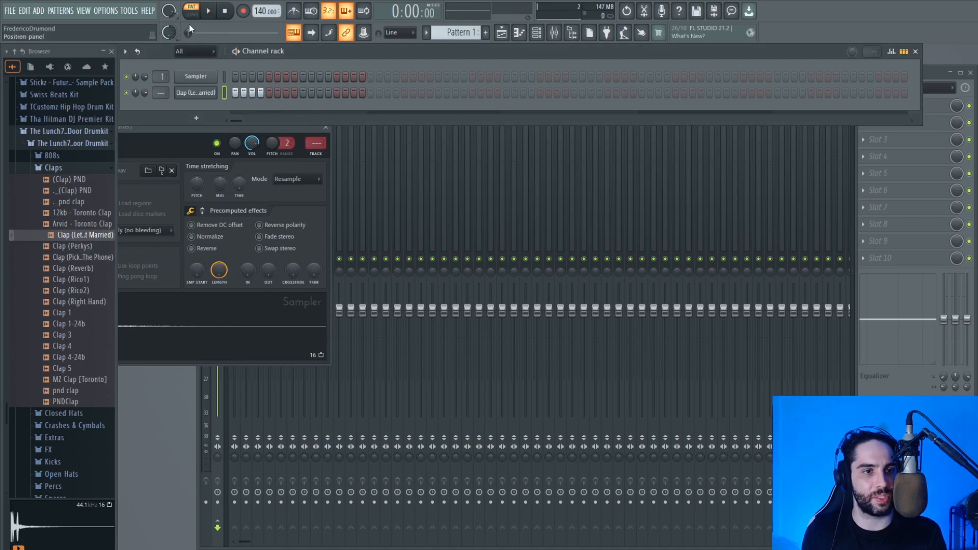
{"action": "key", "text": "q"}
{"action": "mouse_move", "coordinate": [168, 35]}
{"action": "left_mouse_down"}
{"action": "mouse_move", "coordinate": [168, 2]}
{"action": "mouse_move", "coordinate": [168, 51]}
{"action": "left_mouse_up"}
{"action": "key", "text": "q"}
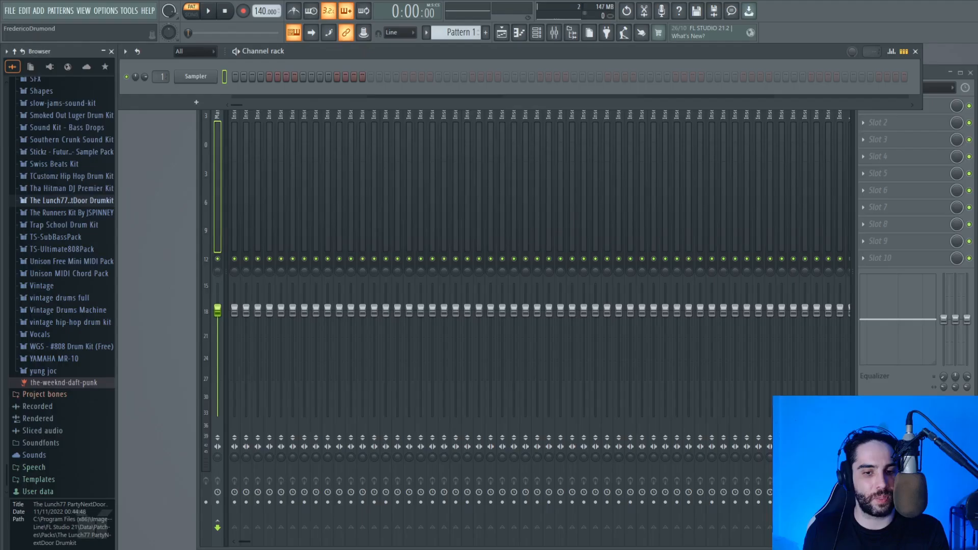
Add the lines "bpm" and "beats per minute" below PLAYLIST in the Notepad notes and return to FL Studio.
{"action": "key", "text": "alt+Tab"}
{"action": "left_click", "coordinate": [210, 156]}
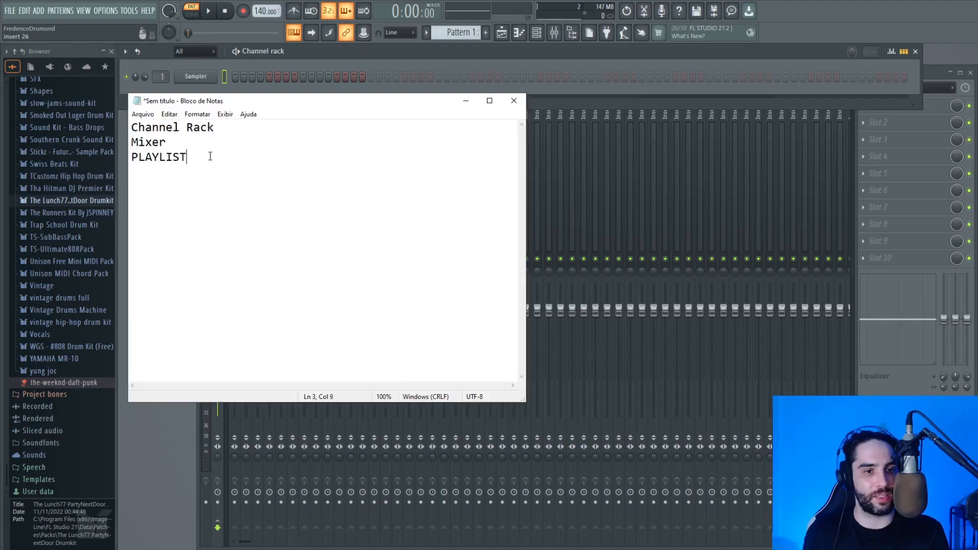
{"action": "key", "text": "Return"}
{"action": "type", "text": "bpm"}
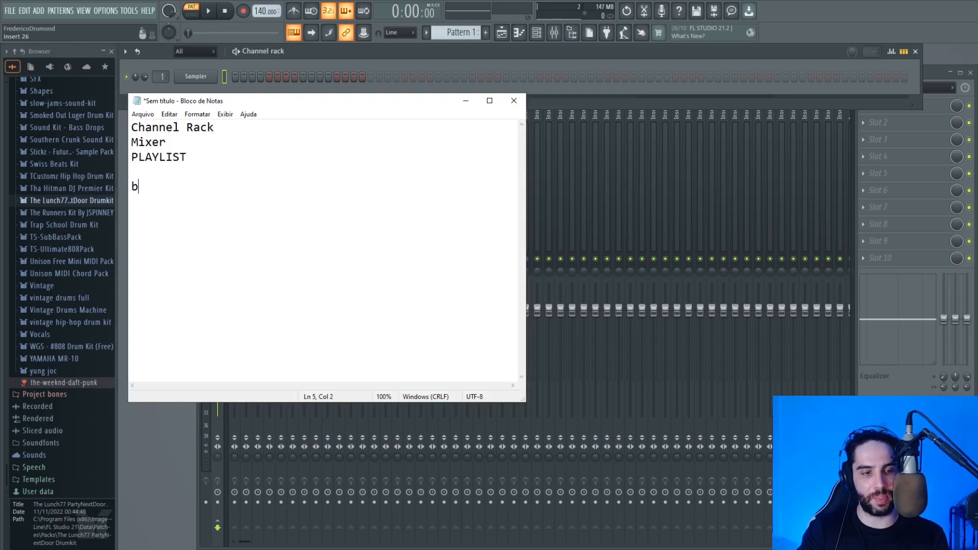
{"action": "key", "text": "Return"}
{"action": "type", "text": "vw"}
{"action": "key", "text": "BackSpace"}
{"action": "key", "text": "BackSpace"}
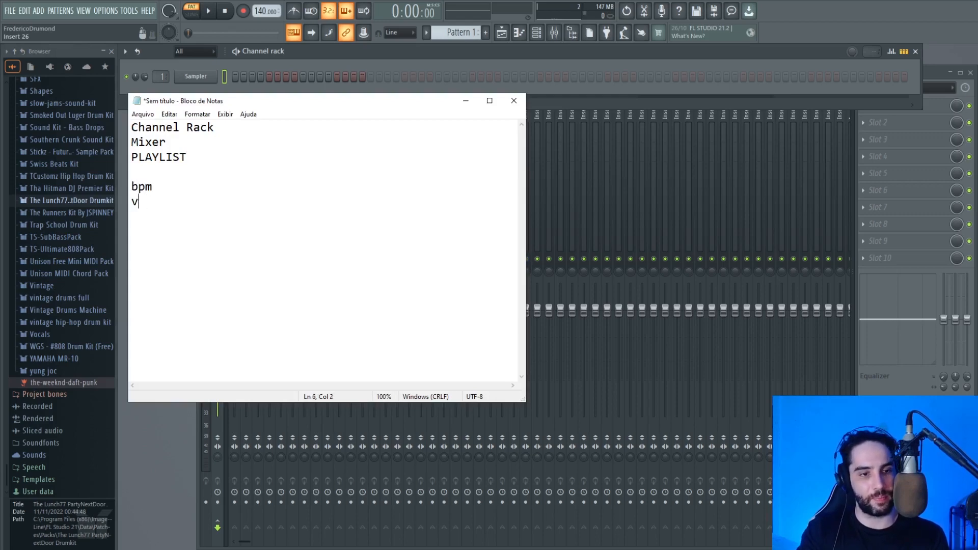
{"action": "type", "text": "beats per minute"}
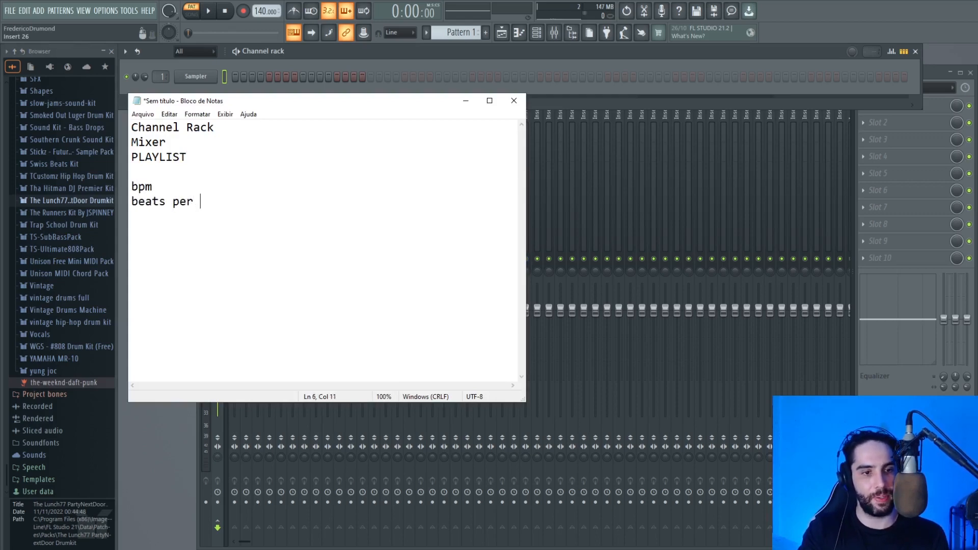
{"action": "left_click", "coordinate": [465, 100]}
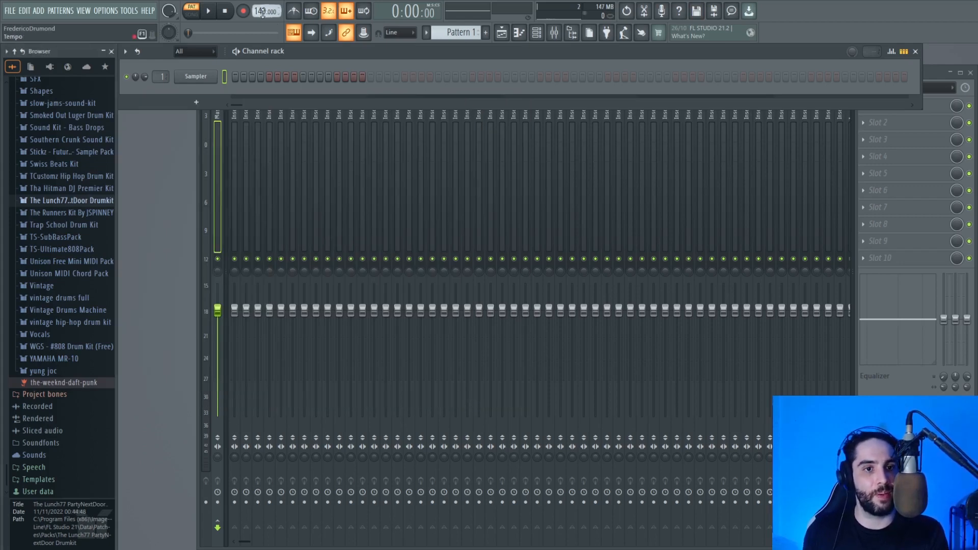
Play the project with the metronome on while changing the tempo to 77, 168 and finally 103 BPM.
{"action": "left_click", "coordinate": [295, 14]}
{"action": "key", "text": "space"}
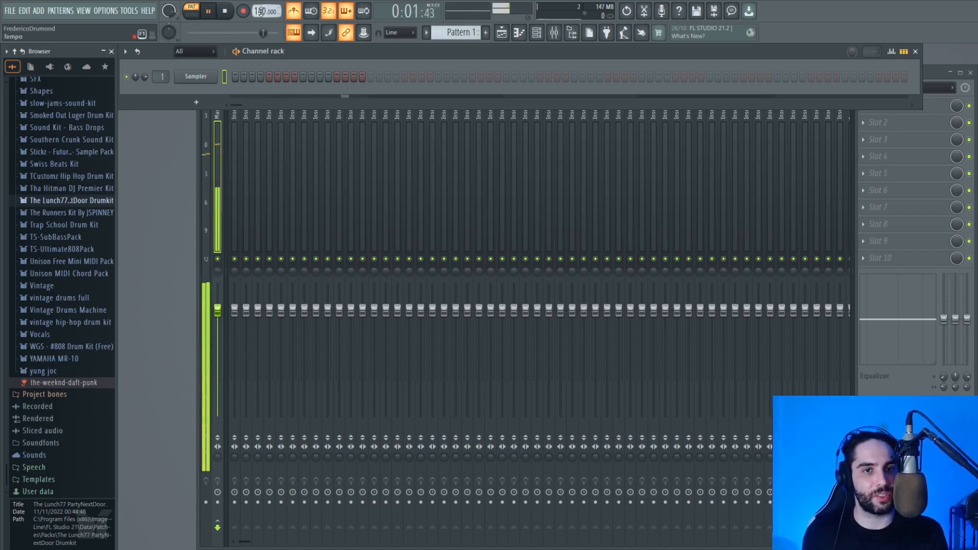
{"action": "left_click_drag", "start_coordinate": [260, 11], "coordinate": [260, 63]}
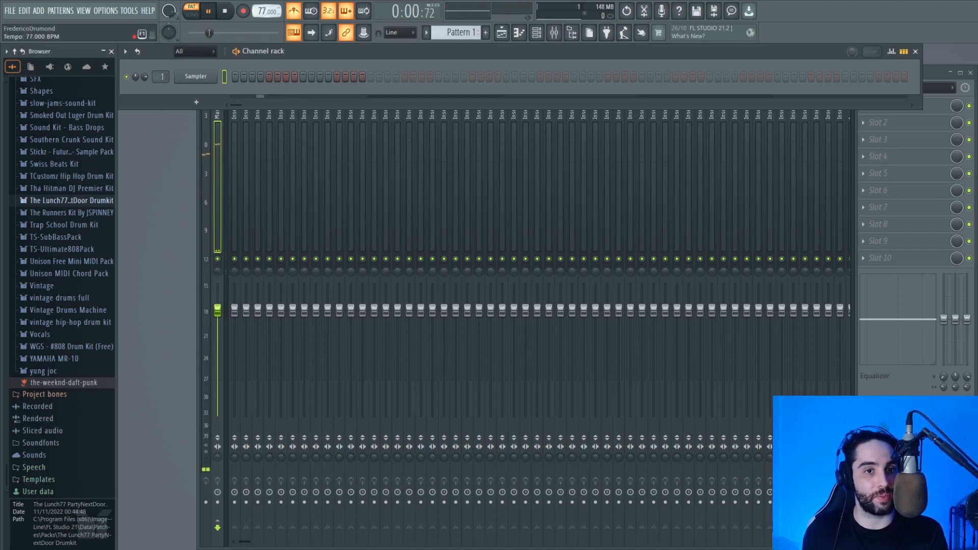
{"action": "left_click_drag", "start_coordinate": [260, 11], "coordinate": [260, 1]}
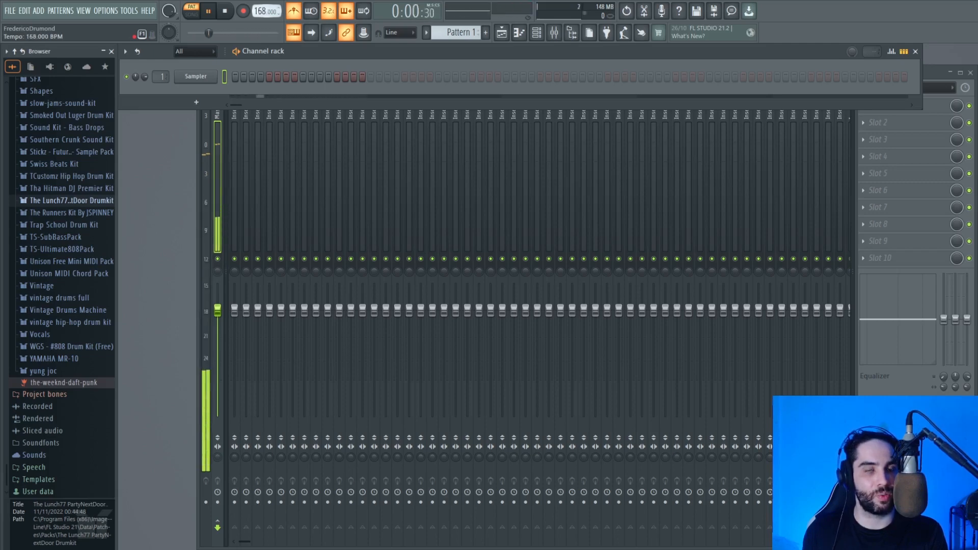
{"action": "mouse_move", "coordinate": [260, 11]}
{"action": "left_mouse_down"}
{"action": "mouse_move", "coordinate": [260, 20]}
{"action": "mouse_move", "coordinate": [259, 9]}
{"action": "left_mouse_up"}
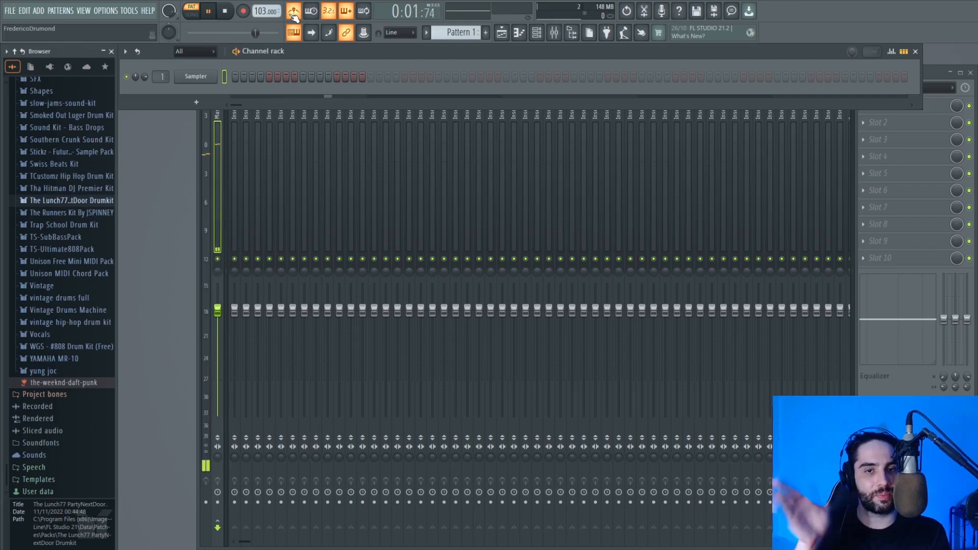
{"action": "key", "text": "space"}
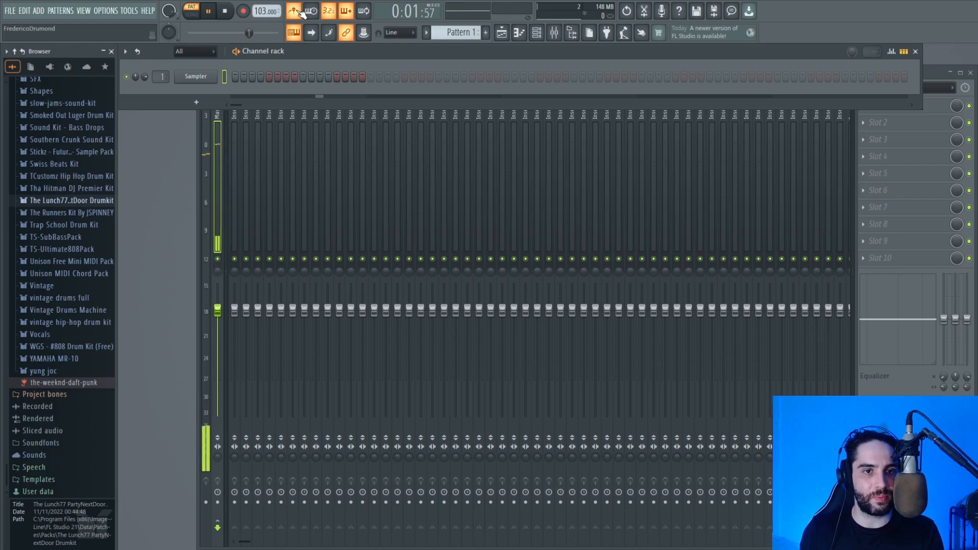
Switch the metronome off and on during playback, leaving it off.
{"action": "left_click", "coordinate": [301, 13]}
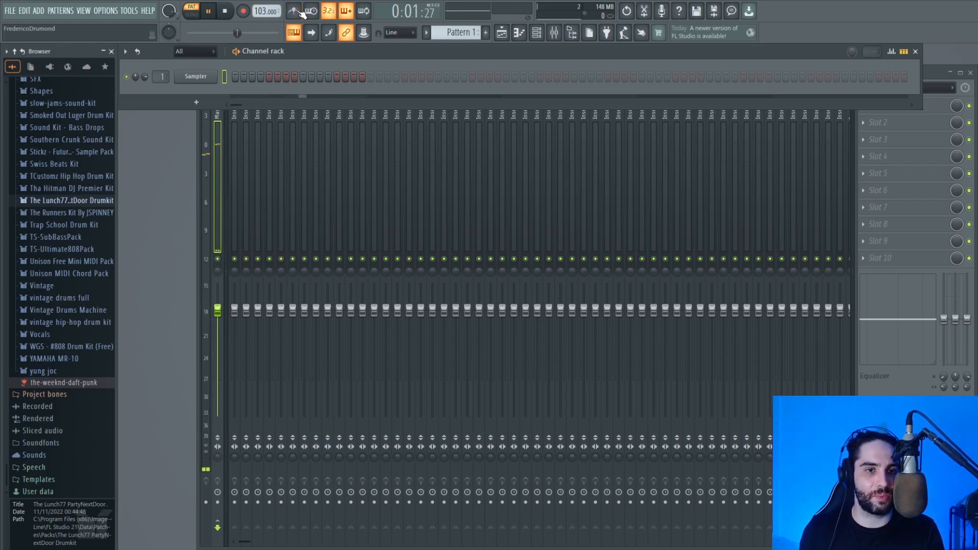
{"action": "left_click", "coordinate": [295, 13]}
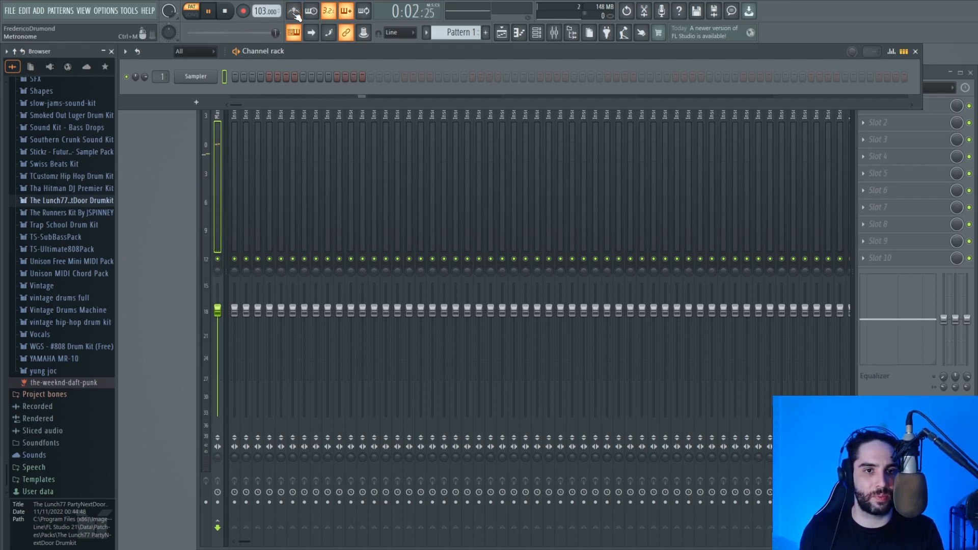
{"action": "left_click", "coordinate": [295, 13]}
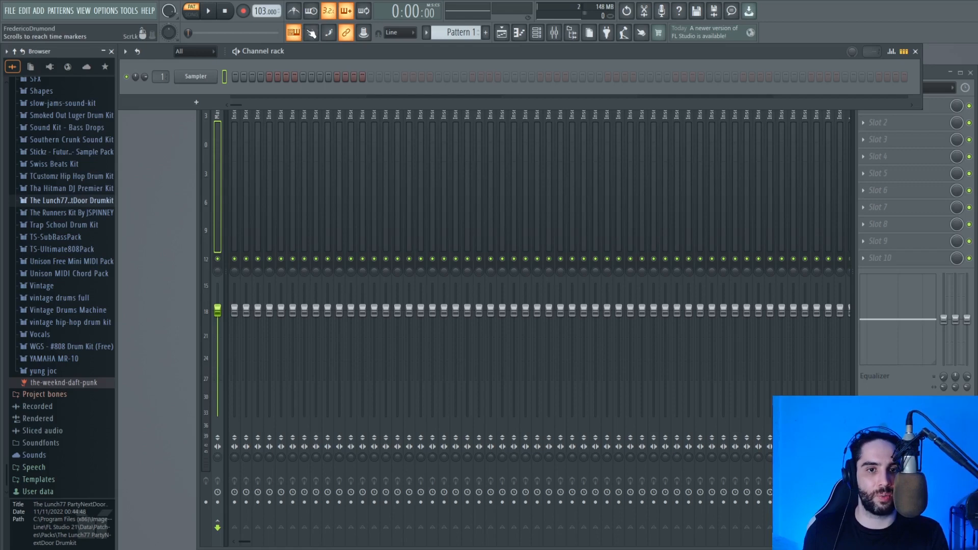
Browse back through the sample packs in the Browser and collapse the Packs folder.
{"action": "scroll", "coordinate": [71, 188], "scroll_direction": "up", "scroll_amount": 10}
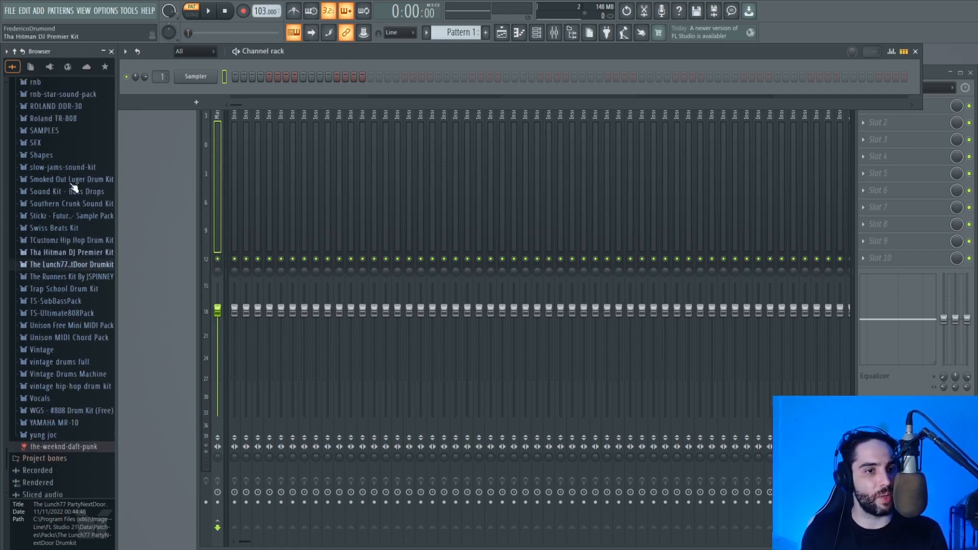
{"action": "scroll", "coordinate": [74, 187], "scroll_direction": "up", "scroll_amount": 10}
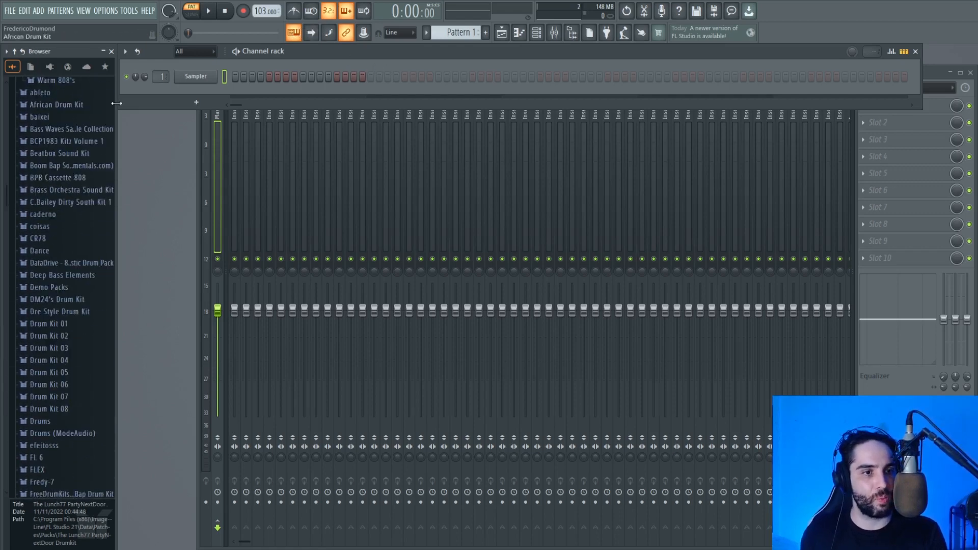
{"action": "scroll", "coordinate": [102, 147], "scroll_direction": "up", "scroll_amount": 10}
{"action": "scroll", "coordinate": [93, 168], "scroll_direction": "down", "scroll_amount": 5}
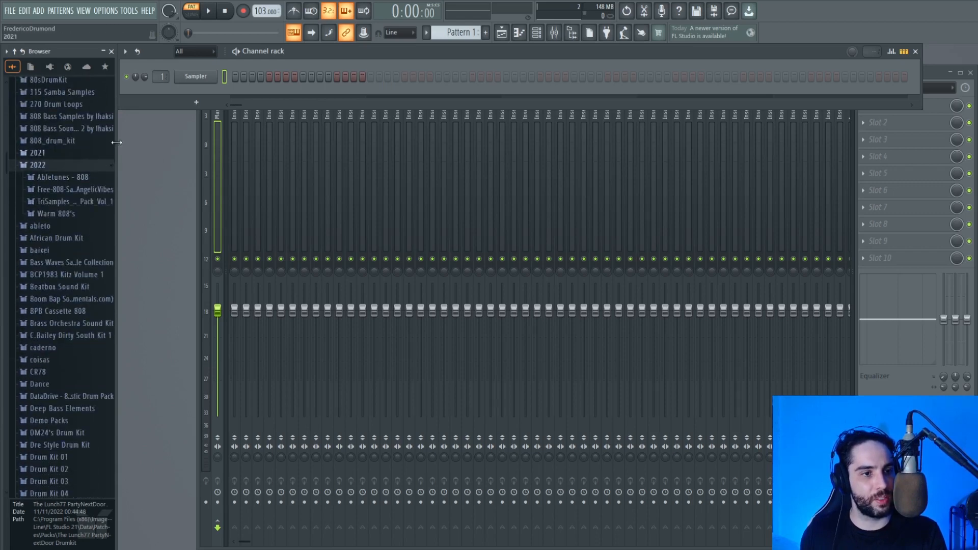
{"action": "scroll", "coordinate": [55, 231], "scroll_direction": "up", "scroll_amount": 5}
{"action": "left_click", "coordinate": [42, 265]}
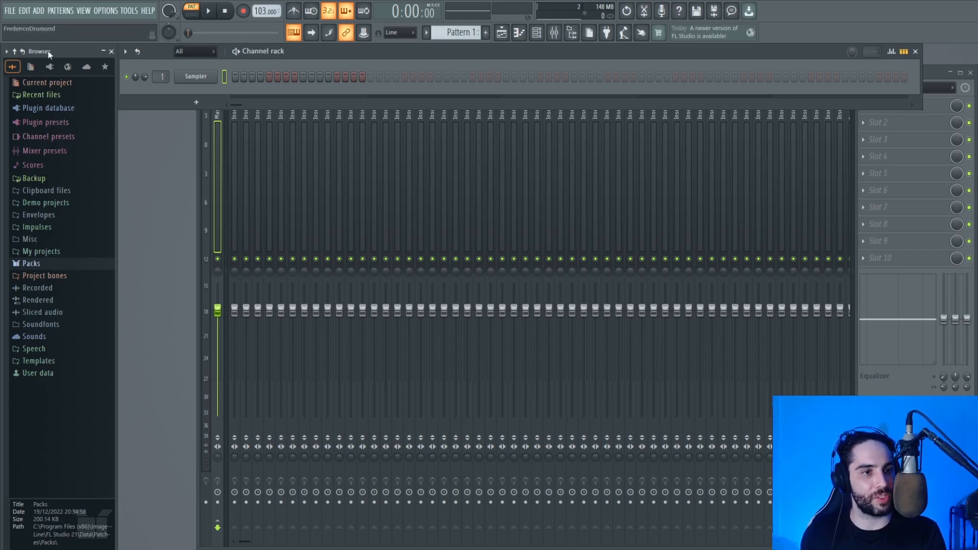
Reopen the Packs folder, collapse its 2022 subfolder and look through the list of sample kits.
{"action": "left_click", "coordinate": [45, 264]}
{"action": "scroll", "coordinate": [47, 274], "scroll_direction": "down", "scroll_amount": 5}
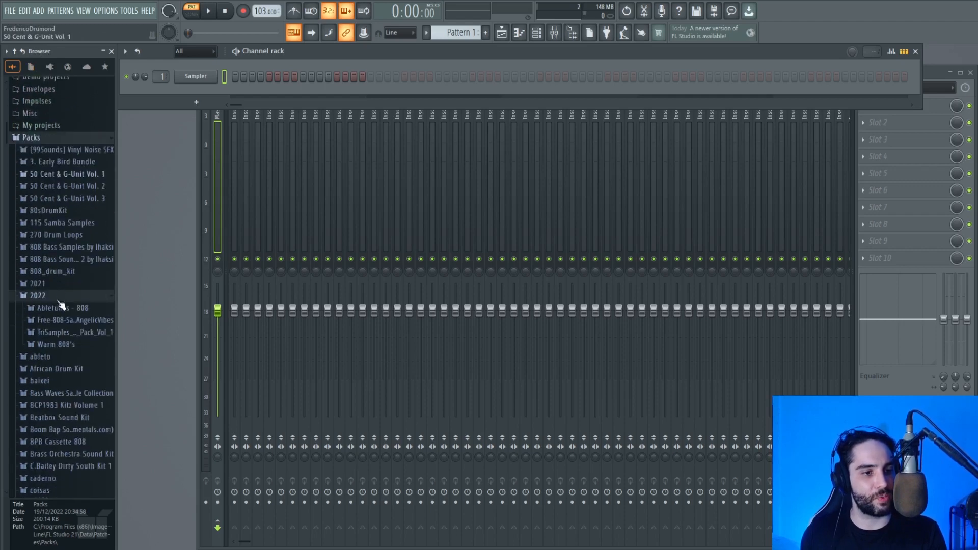
{"action": "left_click", "coordinate": [16, 238]}
{"action": "scroll", "coordinate": [31, 306], "scroll_direction": "down", "scroll_amount": 15}
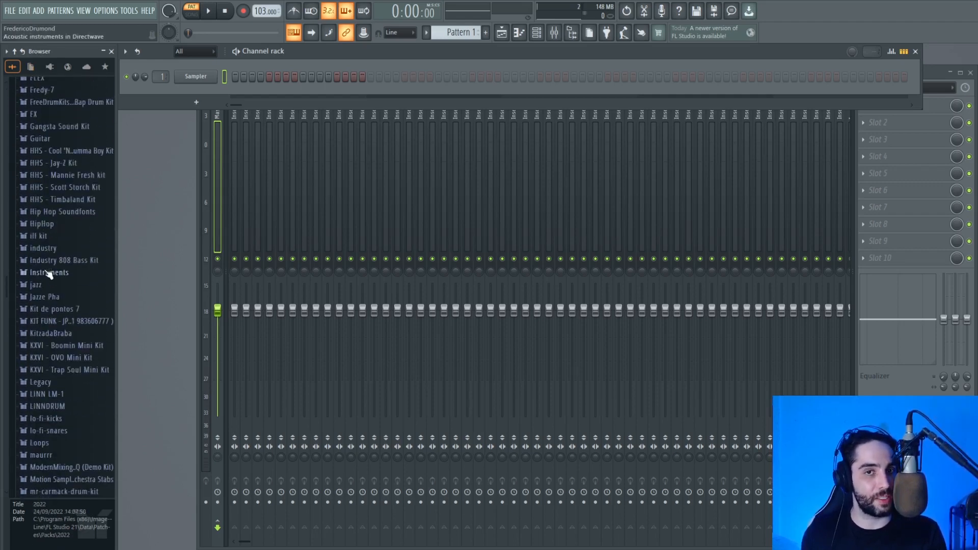
{"action": "scroll", "coordinate": [77, 282], "scroll_direction": "down", "scroll_amount": 2}
{"action": "scroll", "coordinate": [78, 284], "scroll_direction": "up", "scroll_amount": 2}
{"action": "scroll", "coordinate": [79, 284], "scroll_direction": "down", "scroll_amount": 4}
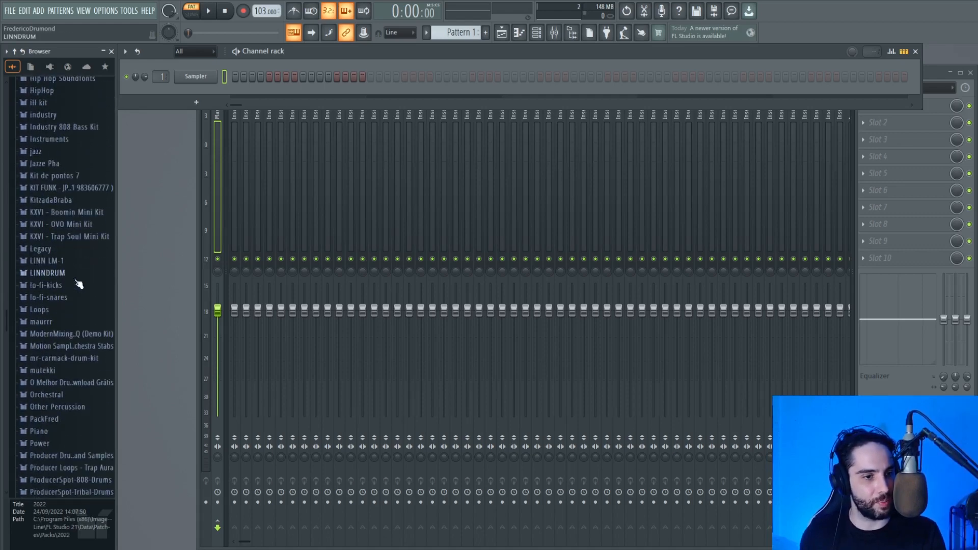
{"action": "scroll", "coordinate": [79, 284], "scroll_direction": "down", "scroll_amount": 4}
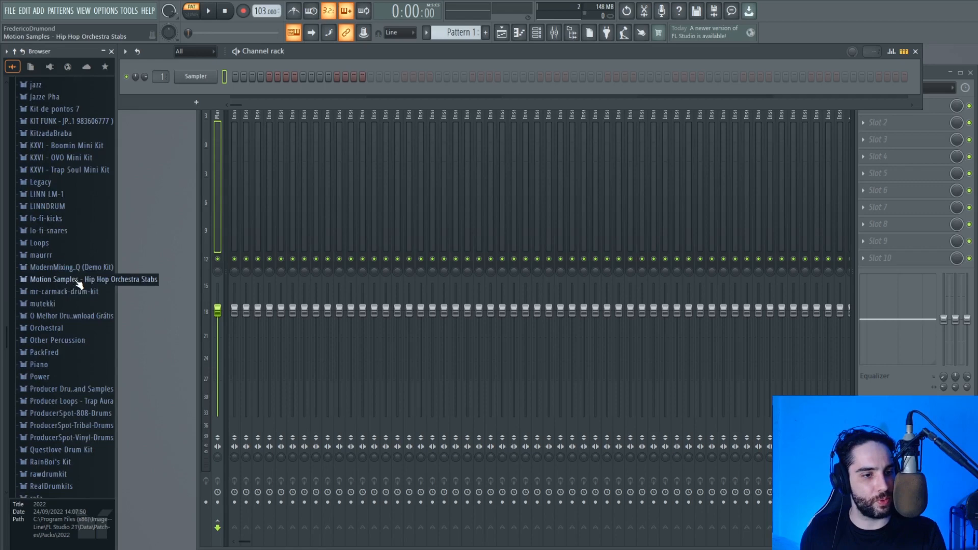
{"action": "scroll", "coordinate": [79, 284], "scroll_direction": "down", "scroll_amount": 2}
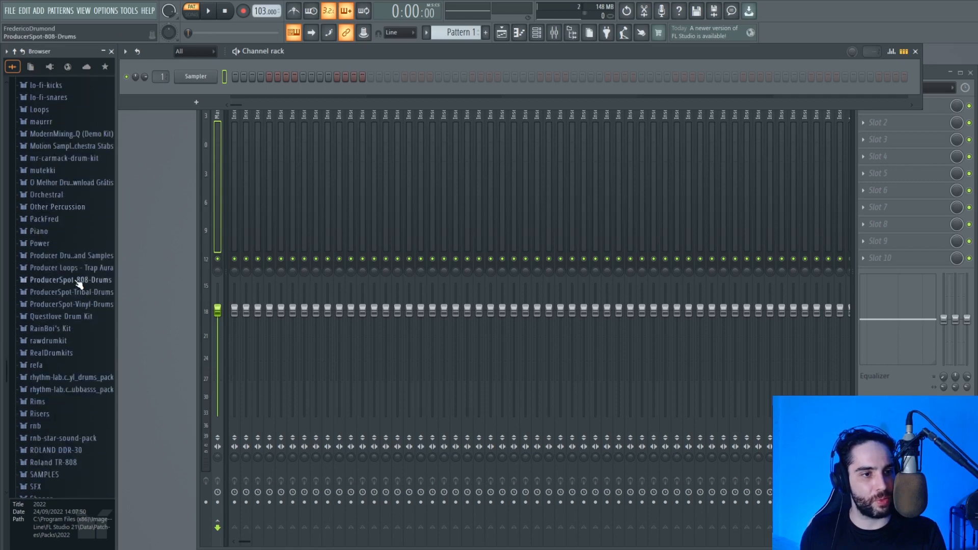
{"action": "scroll", "coordinate": [79, 284], "scroll_direction": "up", "scroll_amount": 2}
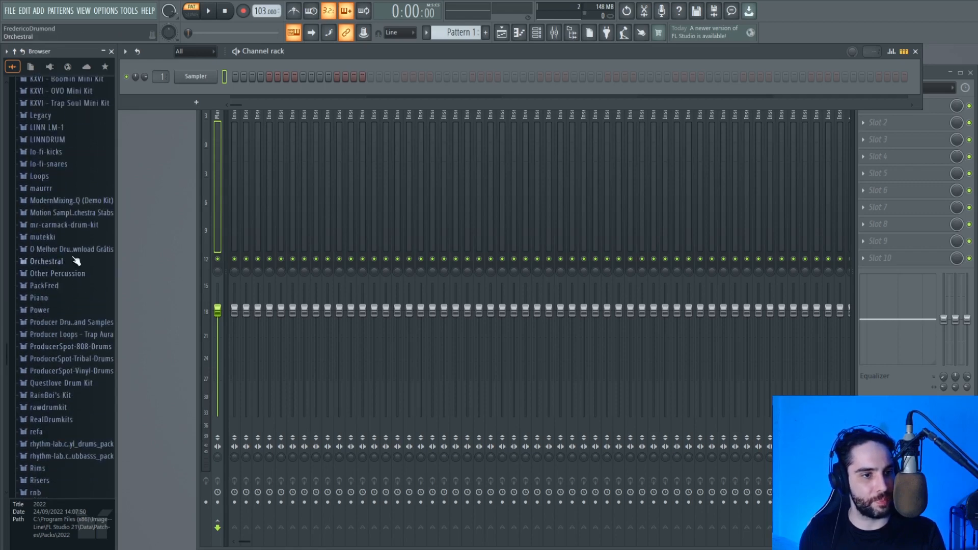
Expand the HipHop folder inside the Legacy pack.
{"action": "left_click", "coordinate": [41, 116]}
{"action": "scroll", "coordinate": [59, 273], "scroll_direction": "up", "scroll_amount": 2}
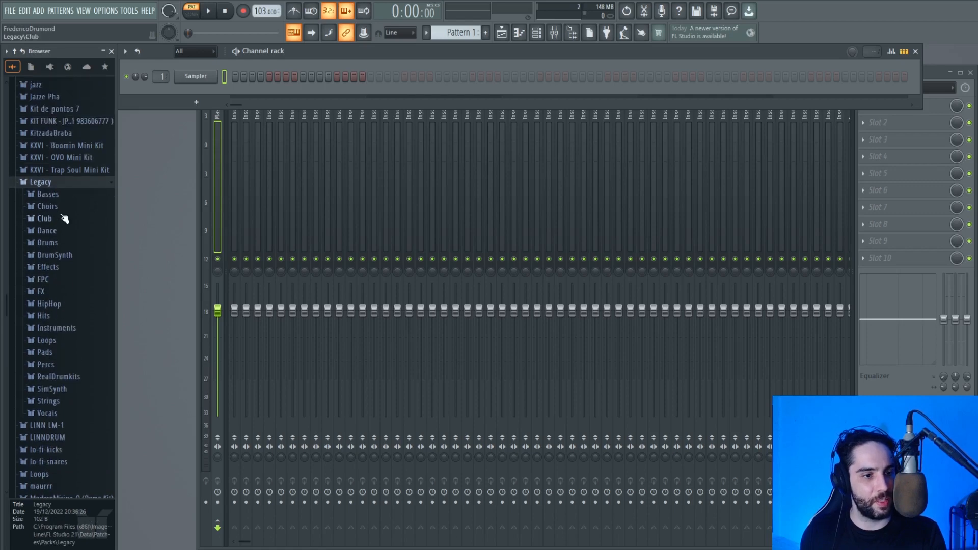
{"action": "scroll", "coordinate": [61, 346], "scroll_direction": "up", "scroll_amount": 2}
{"action": "scroll", "coordinate": [71, 381], "scroll_direction": "down", "scroll_amount": 2}
{"action": "left_click", "coordinate": [51, 303]}
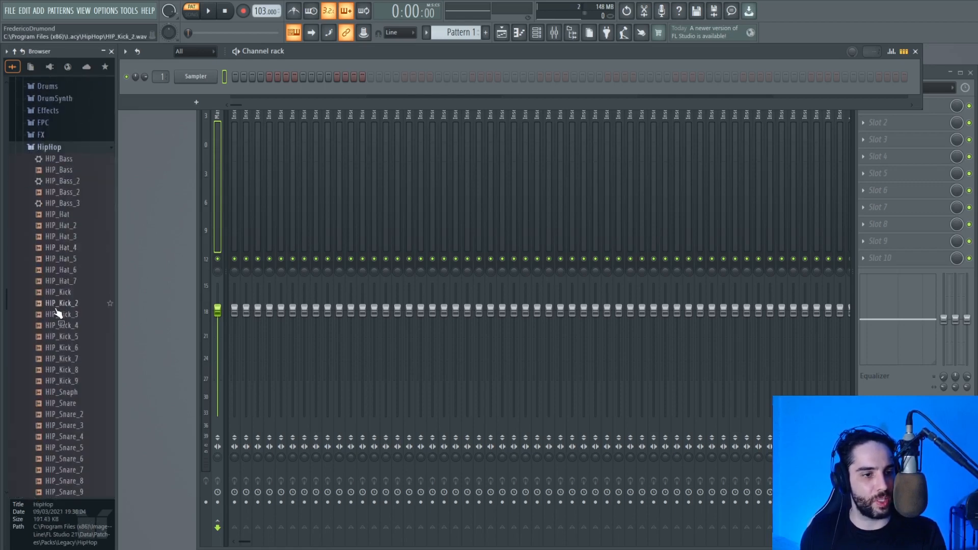
Audition several kick samples in the HipHop folder, including HIP_Kick, HIP_Kick_3, HIP_Kick_9, HIP_Kick_5 and HIP_Kick_7.
{"action": "scroll", "coordinate": [61, 311], "scroll_direction": "down", "scroll_amount": 5}
{"action": "left_click", "coordinate": [65, 225]}
{"action": "left_click", "coordinate": [62, 248]}
{"action": "left_click", "coordinate": [62, 294]}
{"action": "left_click", "coordinate": [63, 315]}
{"action": "left_click", "coordinate": [62, 271]}
{"action": "left_click", "coordinate": [62, 295]}
{"action": "right_click", "coordinate": [64, 295]}
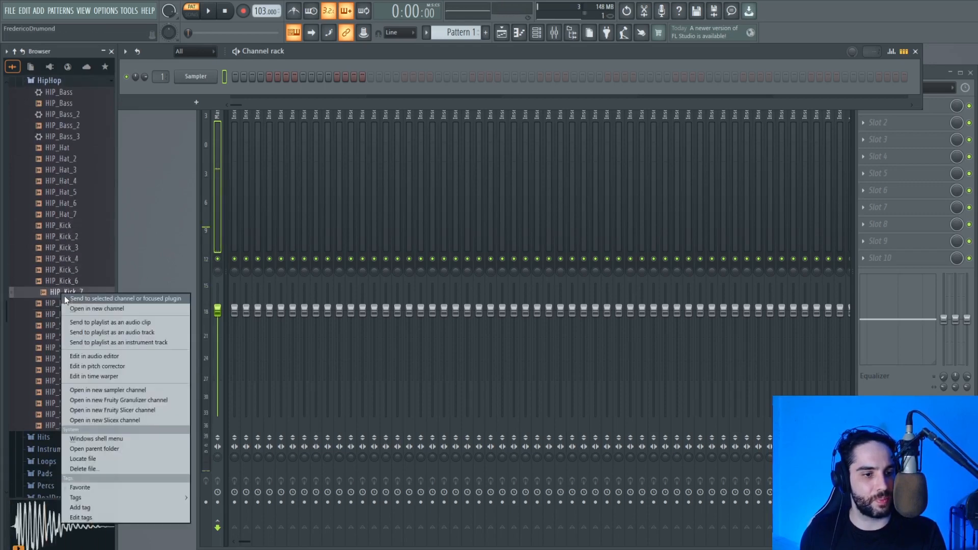
{"action": "left_click", "coordinate": [52, 289]}
Audition snare and hi-hat samples in the HipHop folder, ending with HIP_Hat_3.
{"action": "left_click", "coordinate": [63, 336]}
{"action": "left_click", "coordinate": [73, 370]}
{"action": "left_click", "coordinate": [71, 425]}
{"action": "left_click", "coordinate": [72, 414]}
{"action": "left_click", "coordinate": [69, 202]}
{"action": "left_click", "coordinate": [66, 169]}
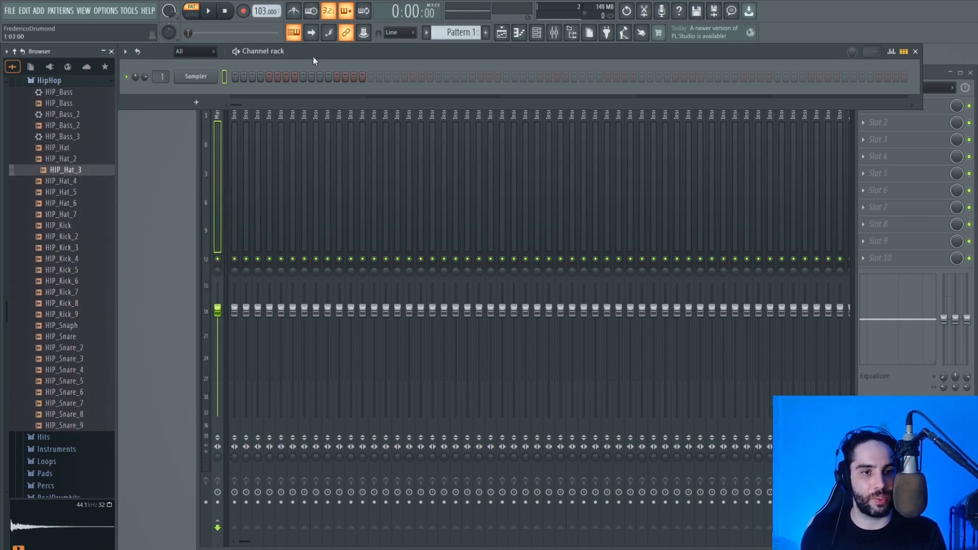
Compare the kick samples from HIP_Kick_2 to HIP_Kick_8, settling on HIP_Kick_7.
{"action": "left_click", "coordinate": [72, 237]}
{"action": "left_click", "coordinate": [72, 259]}
{"action": "left_click", "coordinate": [71, 280]}
{"action": "left_click", "coordinate": [72, 303]}
{"action": "left_click", "coordinate": [71, 292]}
{"action": "left_click", "coordinate": [72, 282]}
{"action": "left_click", "coordinate": [71, 293]}
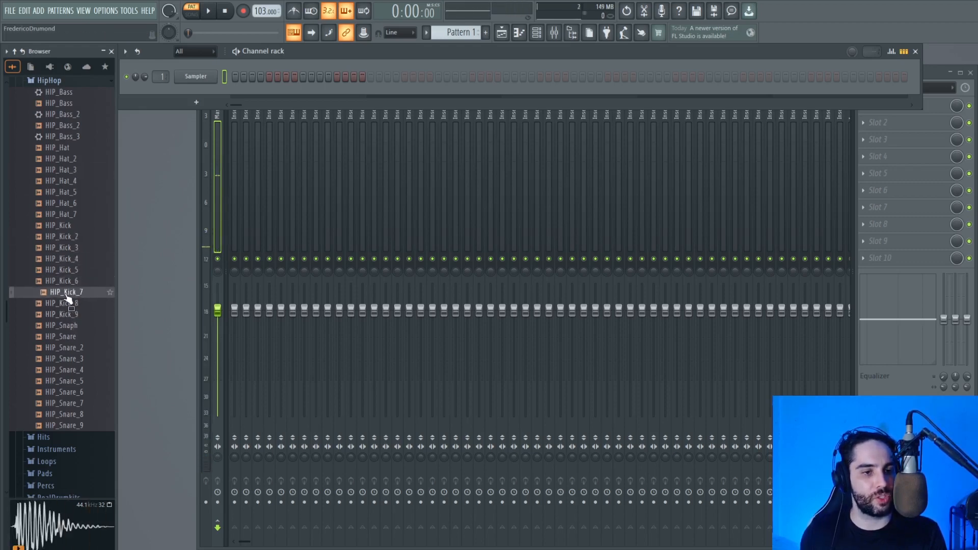
Load HIP_Kick_7 into a new channel below Sampler and place kick hits on steps 1, 5 and 9.
{"action": "left_click_drag", "start_coordinate": [64, 298], "coordinate": [198, 78]}
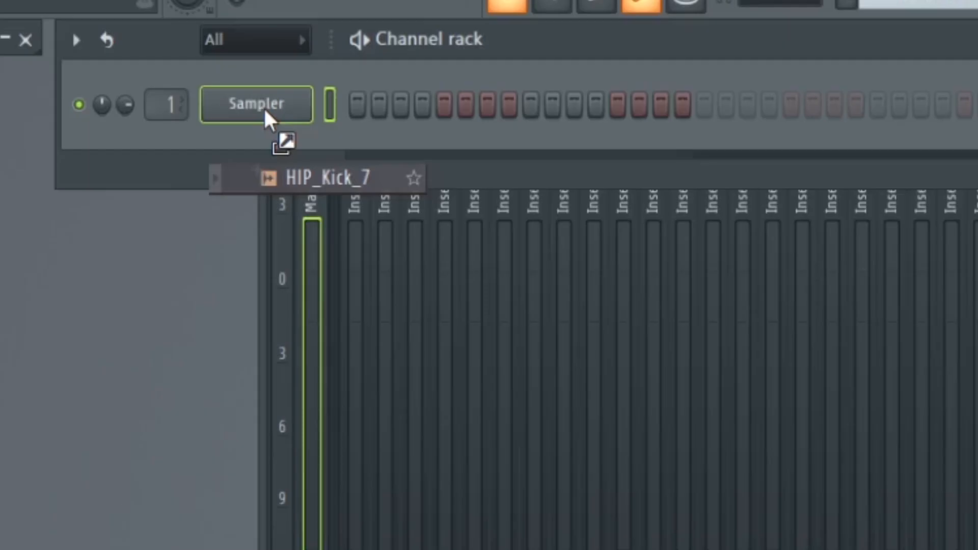
{"action": "left_click_drag", "start_coordinate": [264, 111], "coordinate": [265, 136]}
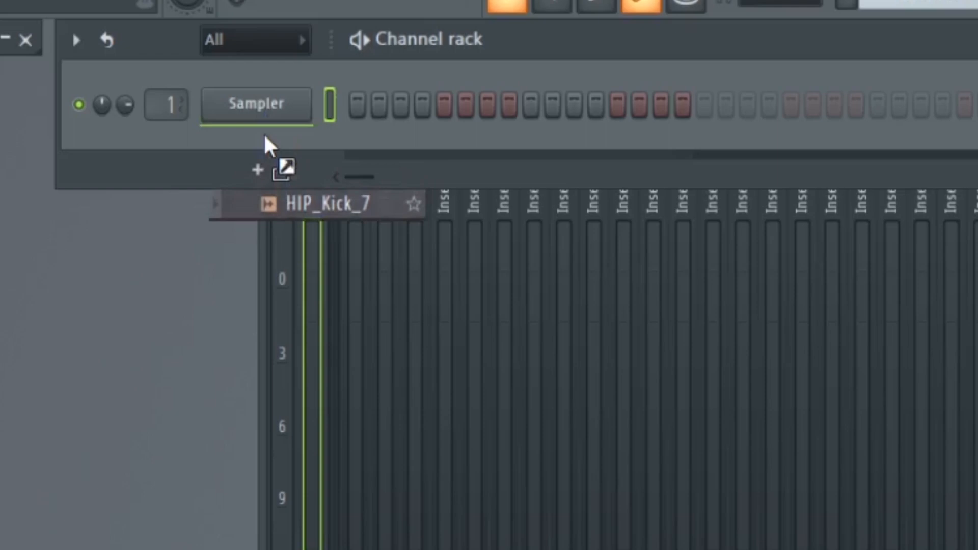
{"action": "left_click_drag", "start_coordinate": [265, 135], "coordinate": [268, 148]}
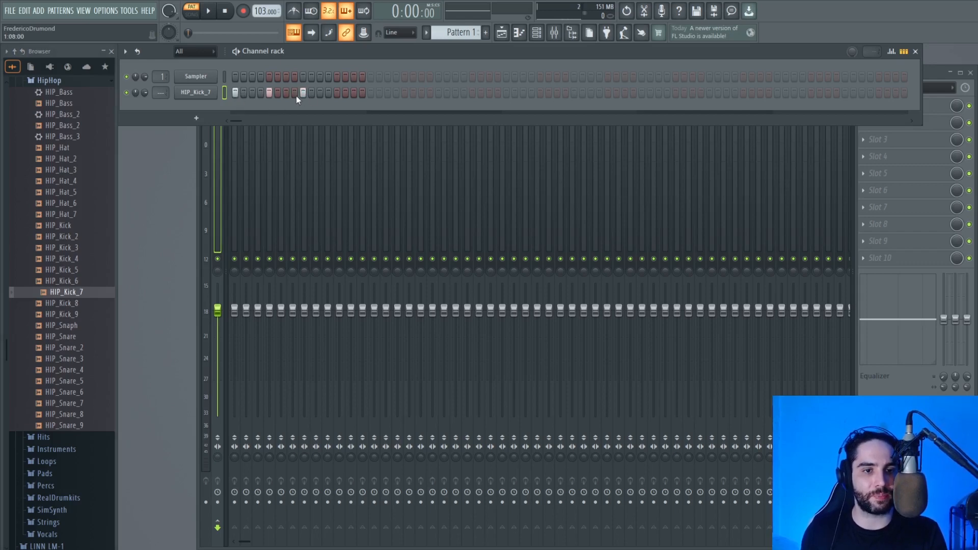
Add a kick hit on step 13 and play the kick pattern twice, stopping playback each time.
{"action": "left_click", "coordinate": [214, 11]}
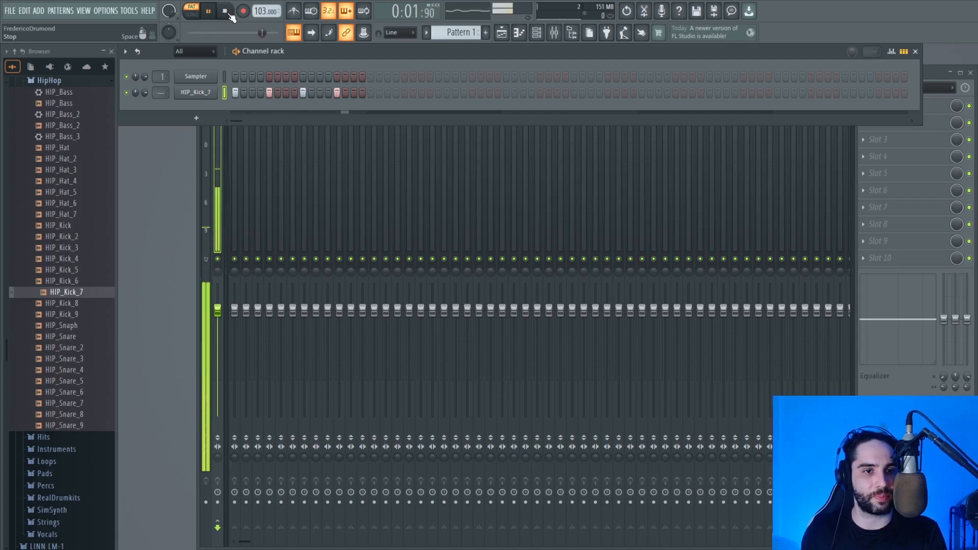
{"action": "left_click", "coordinate": [228, 14]}
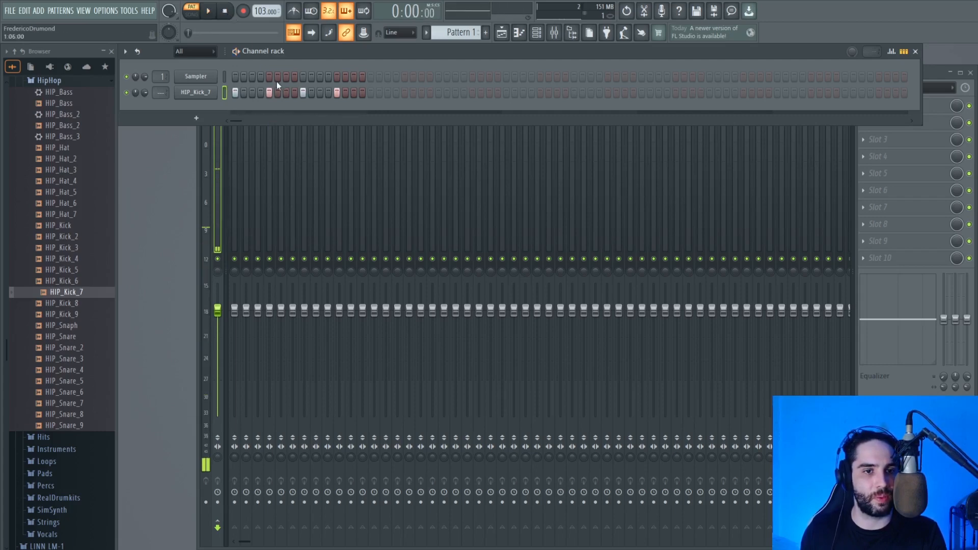
{"action": "left_click", "coordinate": [303, 93]}
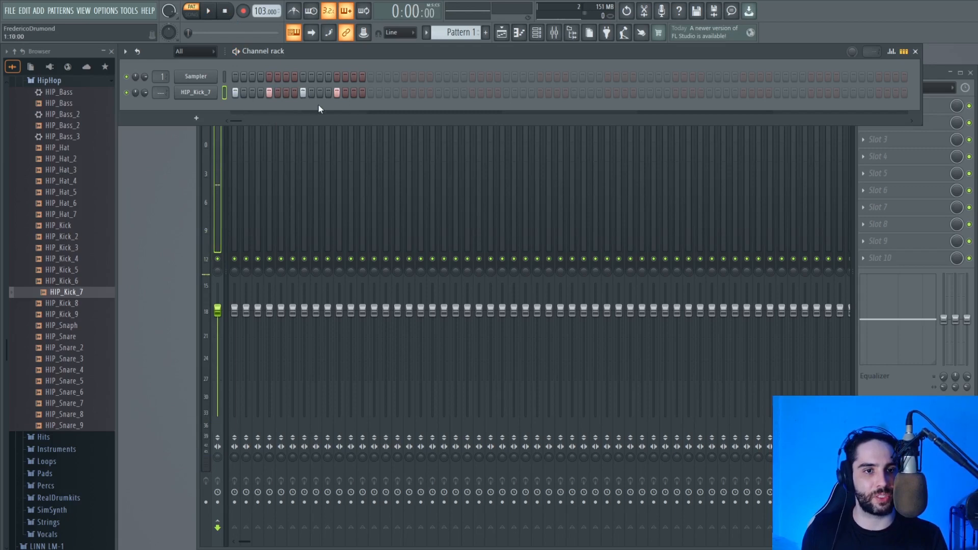
{"action": "key", "text": "space"}
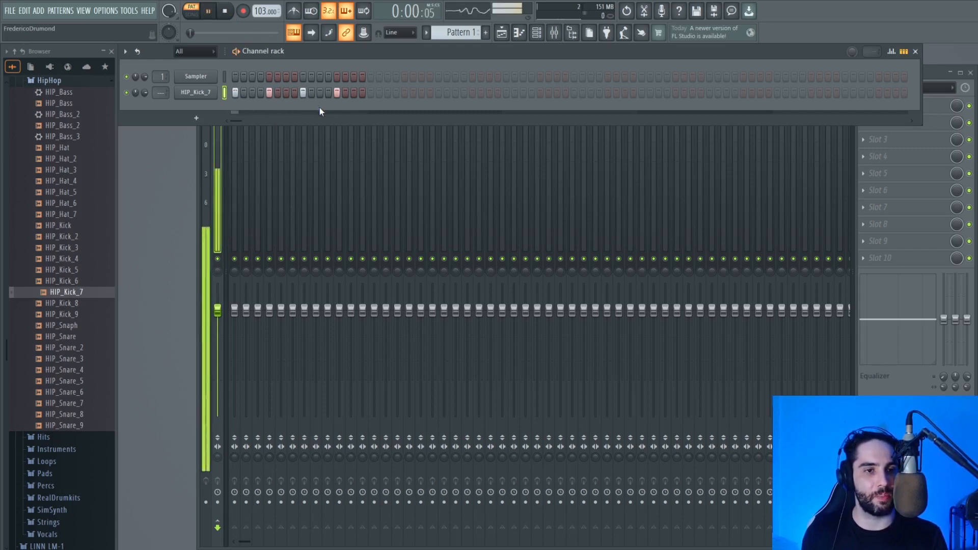
{"action": "key", "text": "space"}
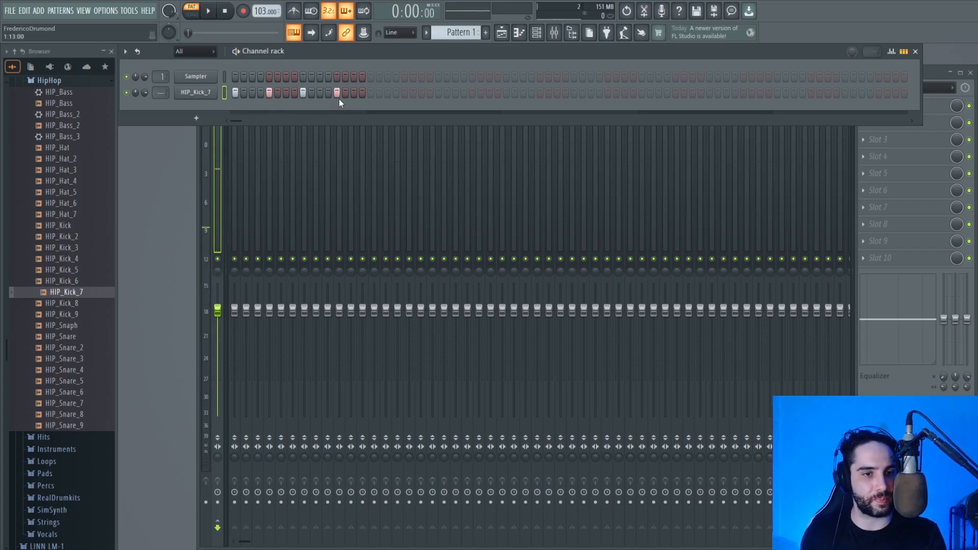
Audition HIP_Snare_4 and HIP_Snare_5, and load HIP_Snare_5 into the existing Sampler channel.
{"action": "left_click", "coordinate": [89, 372]}
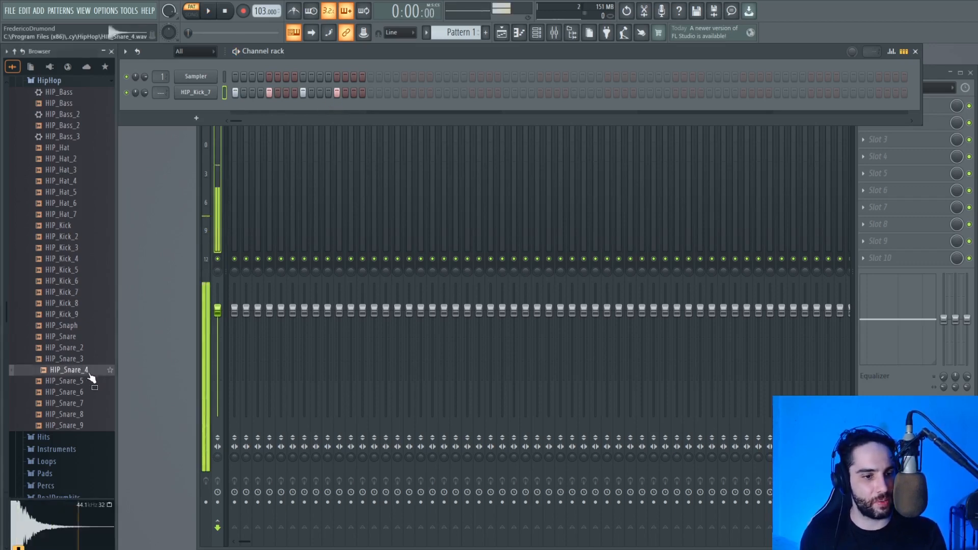
{"action": "left_click", "coordinate": [83, 381]}
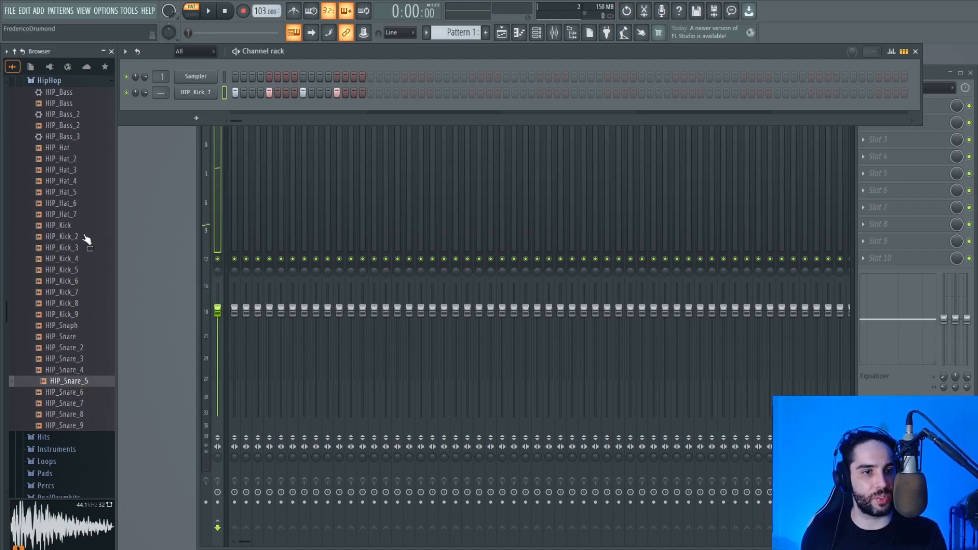
{"action": "left_click_drag", "start_coordinate": [76, 391], "coordinate": [196, 79]}
Audition HIP_Hat_5, open it in a new channel and close its sampler settings window.
{"action": "scroll", "coordinate": [79, 394], "scroll_direction": "up", "scroll_amount": 3}
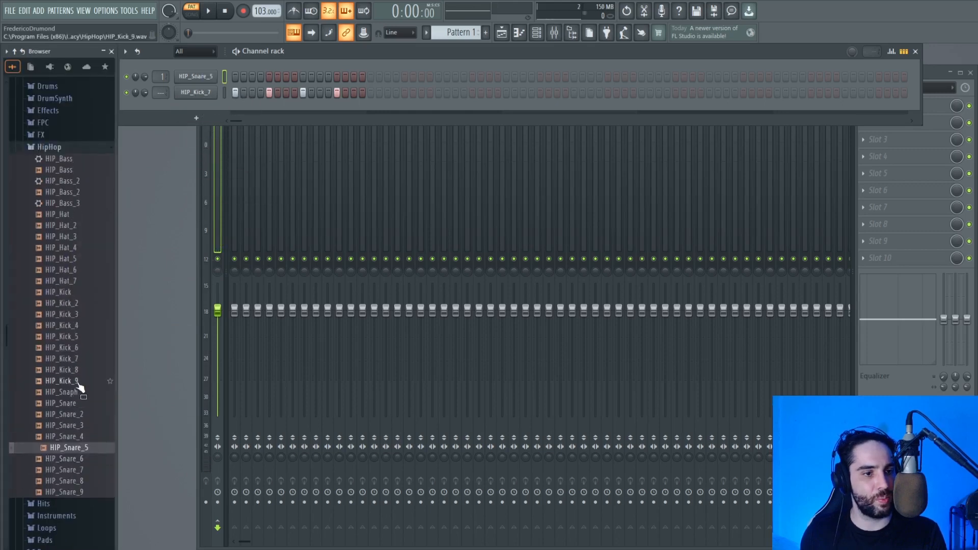
{"action": "left_click", "coordinate": [74, 259]}
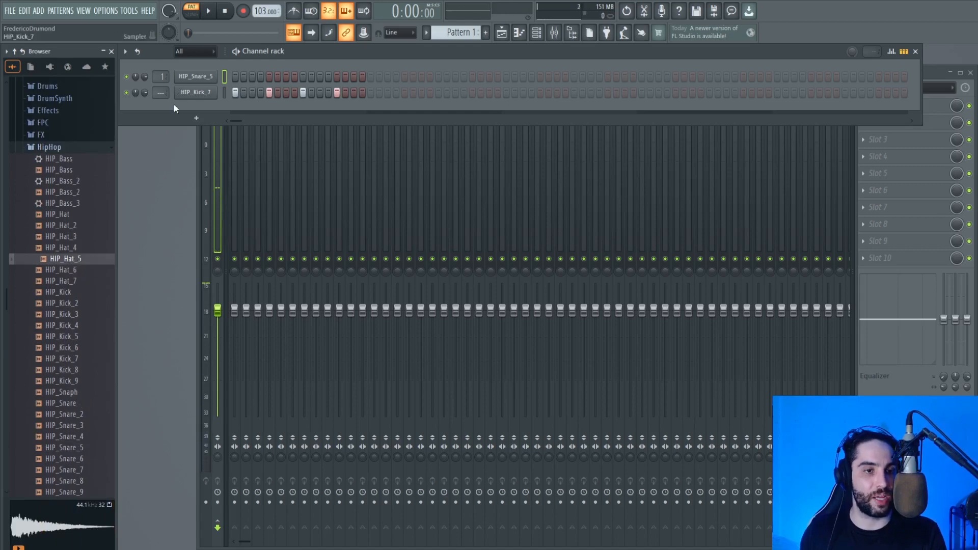
{"action": "right_click", "coordinate": [77, 261]}
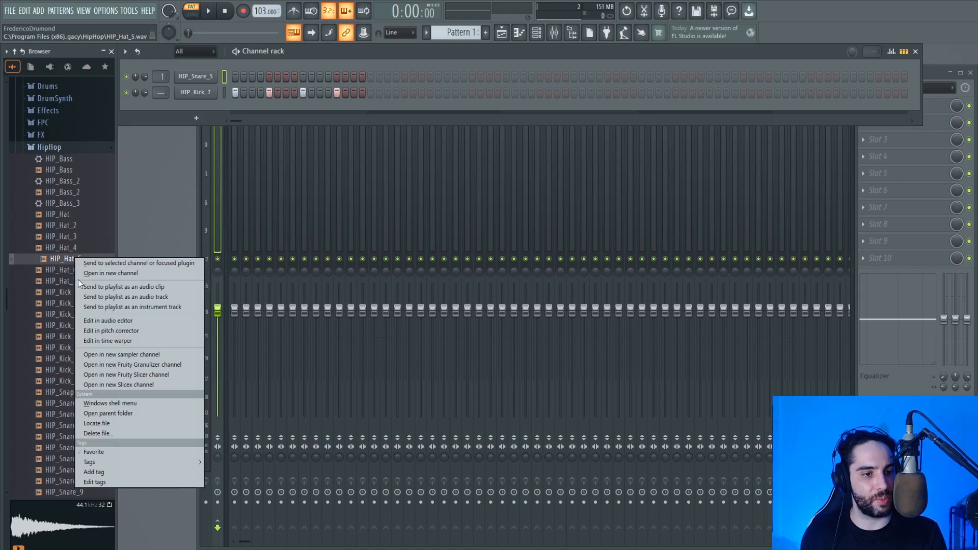
{"action": "left_click", "coordinate": [114, 274]}
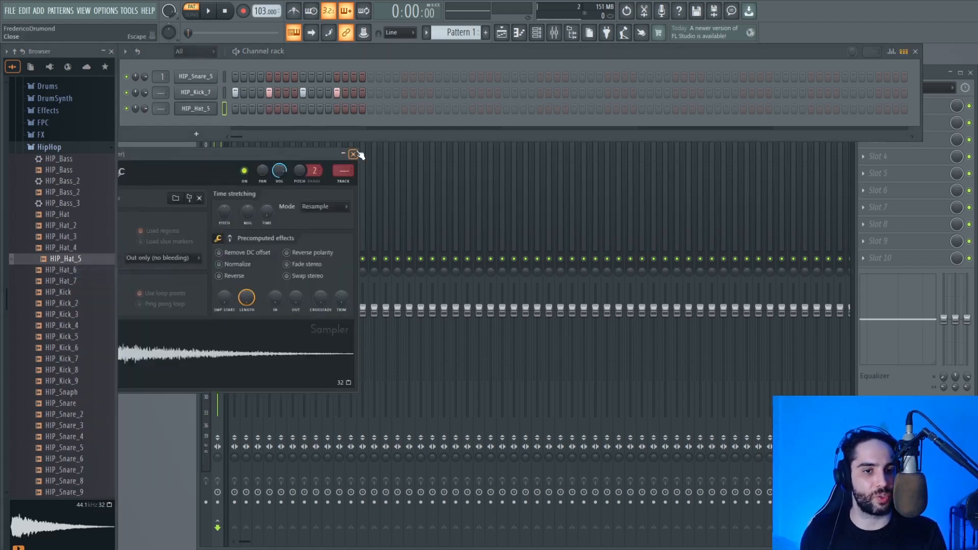
{"action": "left_click", "coordinate": [354, 154]}
Rework the beat with kick hits on steps 1, 9 and 11 and snare hits on steps 5 and 13.
{"action": "left_click_drag", "start_coordinate": [337, 95], "coordinate": [238, 99]}
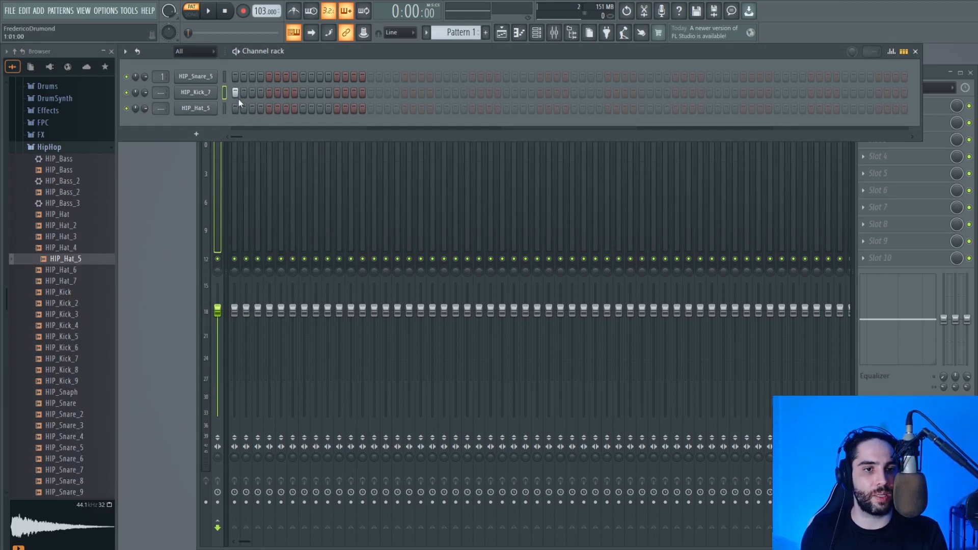
{"action": "left_click", "coordinate": [269, 77]}
{"action": "left_click", "coordinate": [302, 93]}
{"action": "left_click", "coordinate": [320, 93]}
{"action": "left_click", "coordinate": [337, 77]}
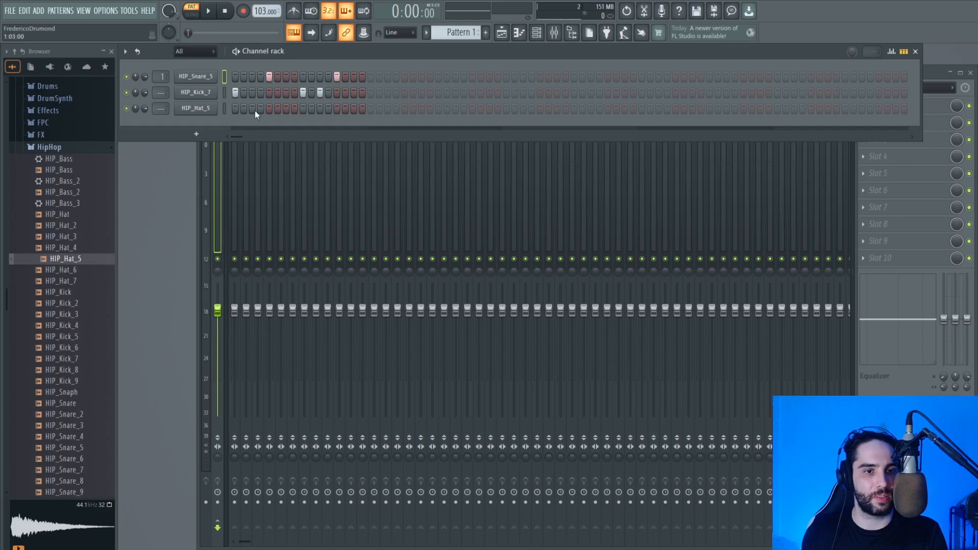
Place hi-hat hits on every second step from 1 to 15, and play the beat.
{"action": "left_click", "coordinate": [201, 112]}
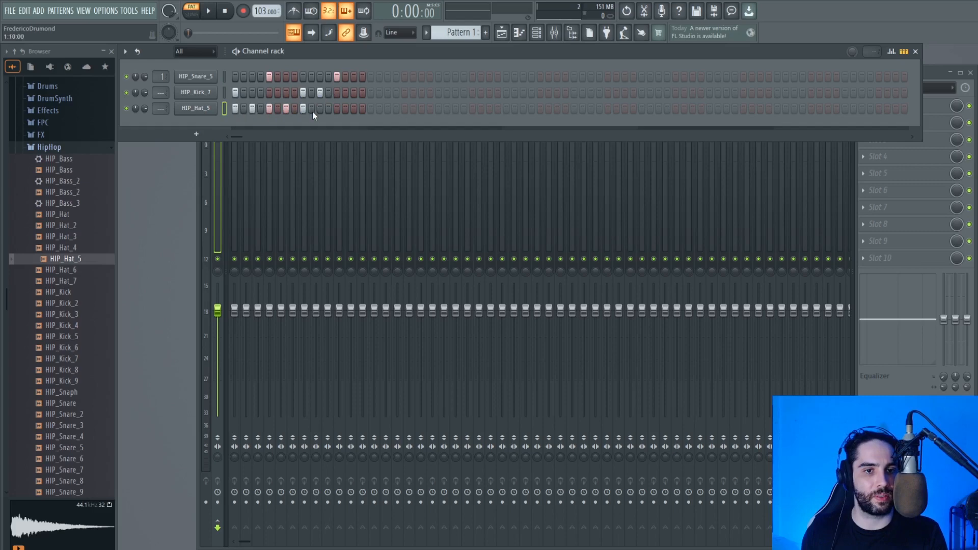
{"action": "left_click", "coordinate": [351, 111]}
{"action": "key", "text": "space"}
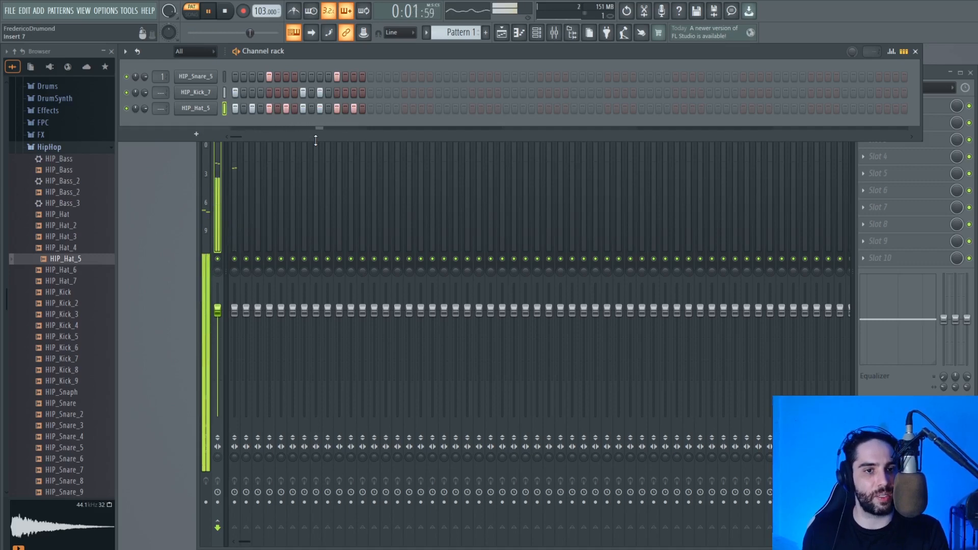
{"action": "key", "text": "space"}
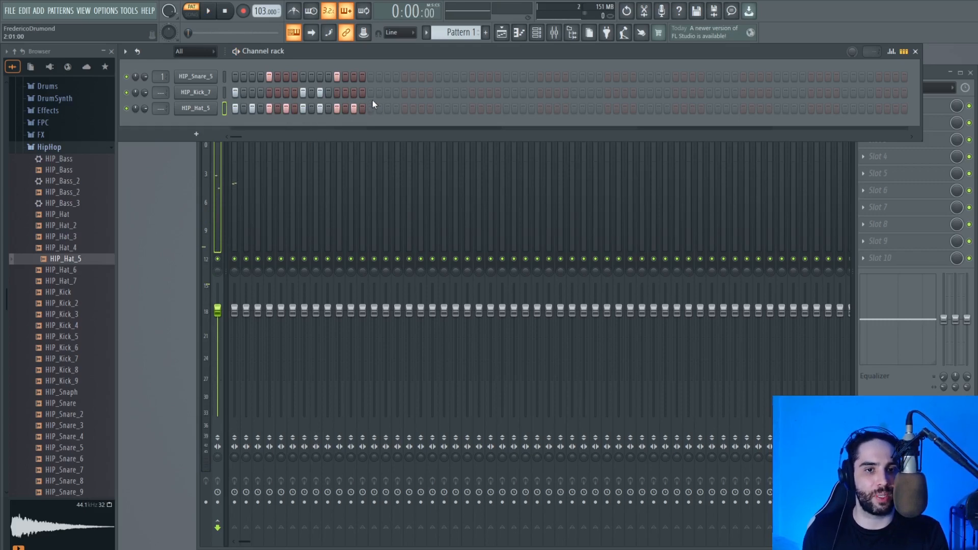
Extend the beat with kicks on steps 17 and 27, snares on 21 and 29, hi-hats on every second step from 17 to 31, and play it.
{"action": "left_click", "coordinate": [371, 94]}
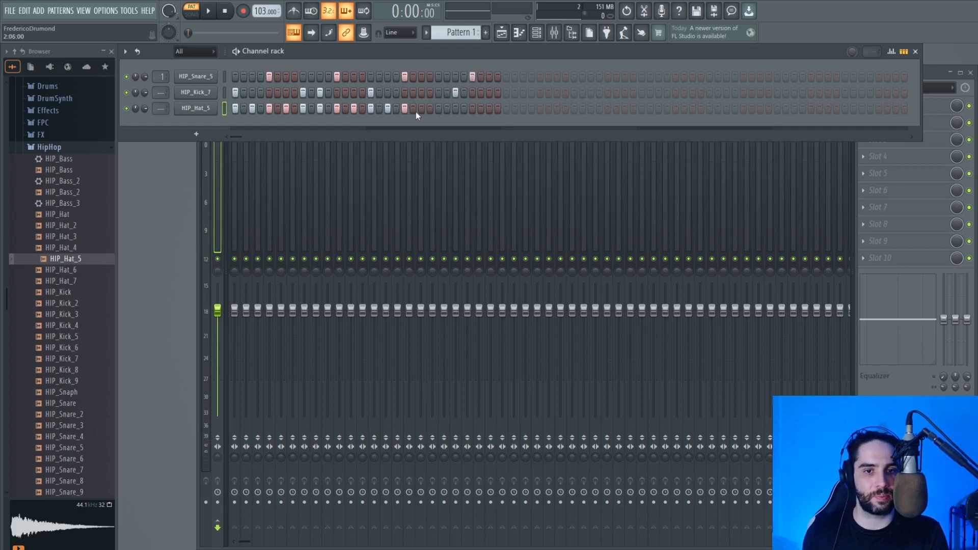
{"action": "left_click", "coordinate": [490, 110]}
{"action": "key", "text": "space"}
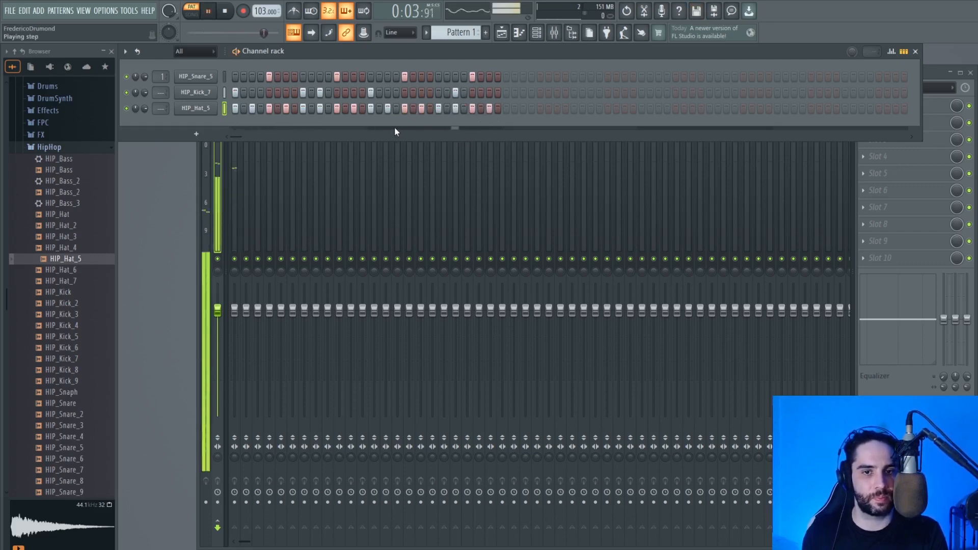
{"action": "key", "text": "space"}
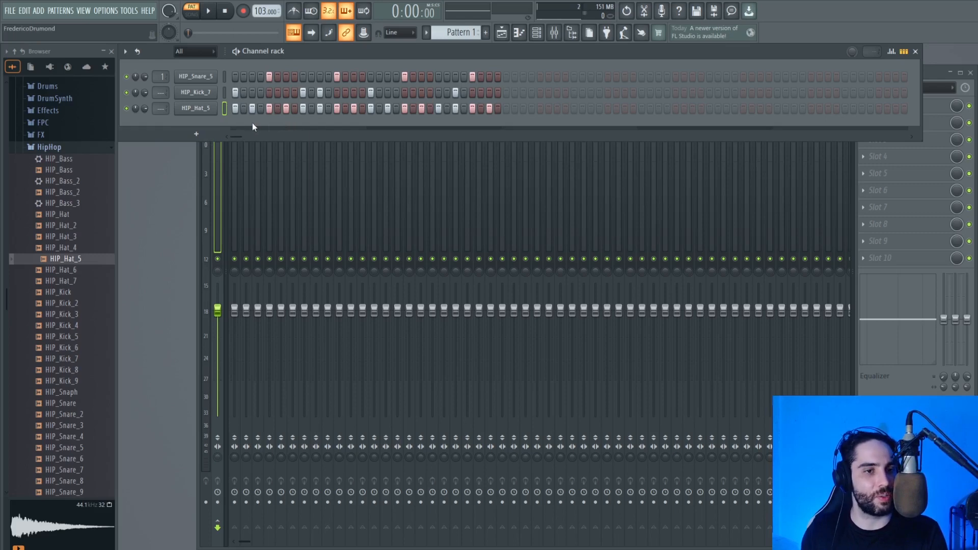
Add an FL Keys channel to the Channel rack and try some notes with its Grand Piano (3 MB) sound.
{"action": "left_click", "coordinate": [196, 134]}
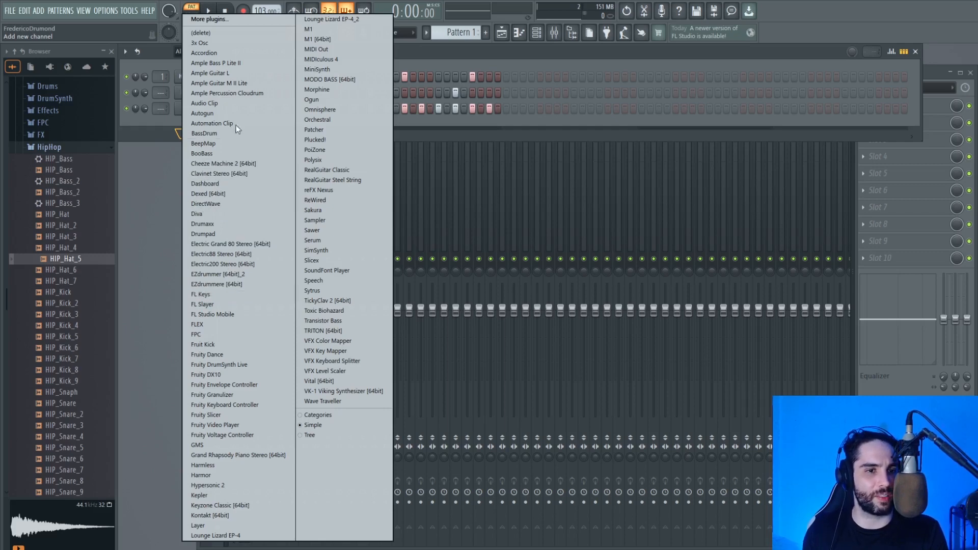
{"action": "left_click", "coordinate": [231, 293]}
{"action": "left_click_drag", "start_coordinate": [201, 183], "coordinate": [337, 165]}
{"action": "mouse_move", "coordinate": [299, 292]}
{"action": "left_mouse_down"}
{"action": "mouse_move", "coordinate": [377, 299]}
{"action": "mouse_move", "coordinate": [345, 289]}
{"action": "mouse_move", "coordinate": [307, 295]}
{"action": "mouse_move", "coordinate": [375, 291]}
{"action": "mouse_move", "coordinate": [296, 287]}
{"action": "left_mouse_up"}
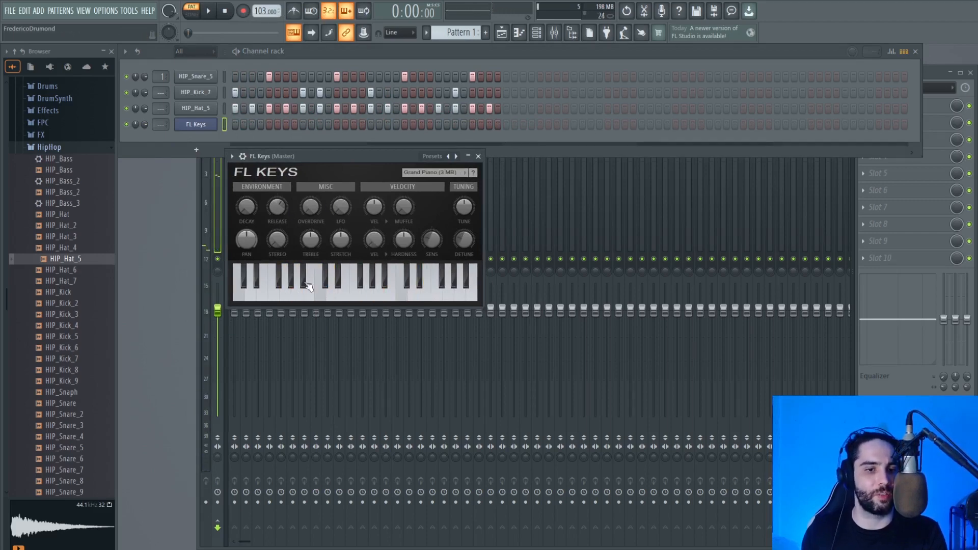
{"action": "left_click", "coordinate": [390, 293]}
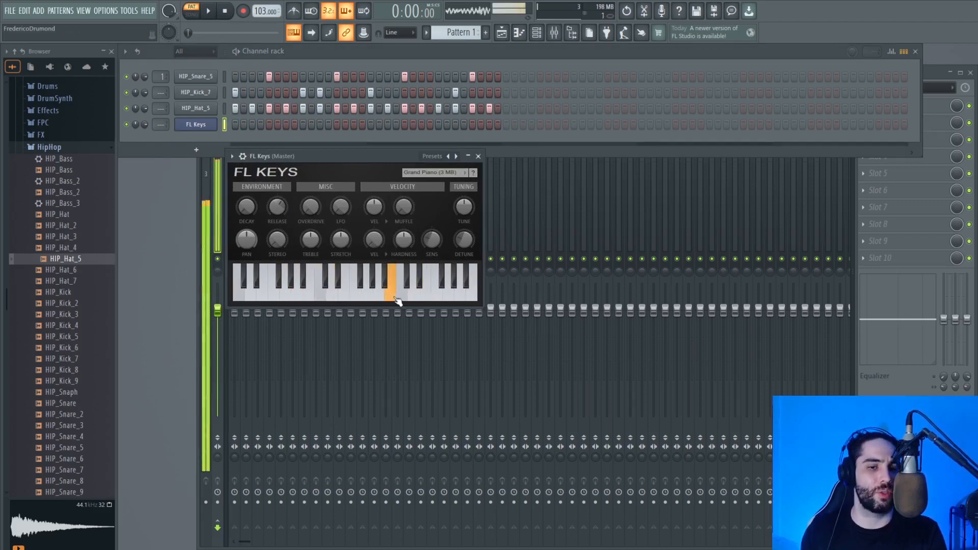
Audition the Rhodes (FL), Roto Organ (FL) and Piano (FL) sounds of FL Keys by playing a note with each.
{"action": "left_click", "coordinate": [448, 173]}
{"action": "left_click", "coordinate": [431, 205]}
{"action": "left_click", "coordinate": [352, 295]}
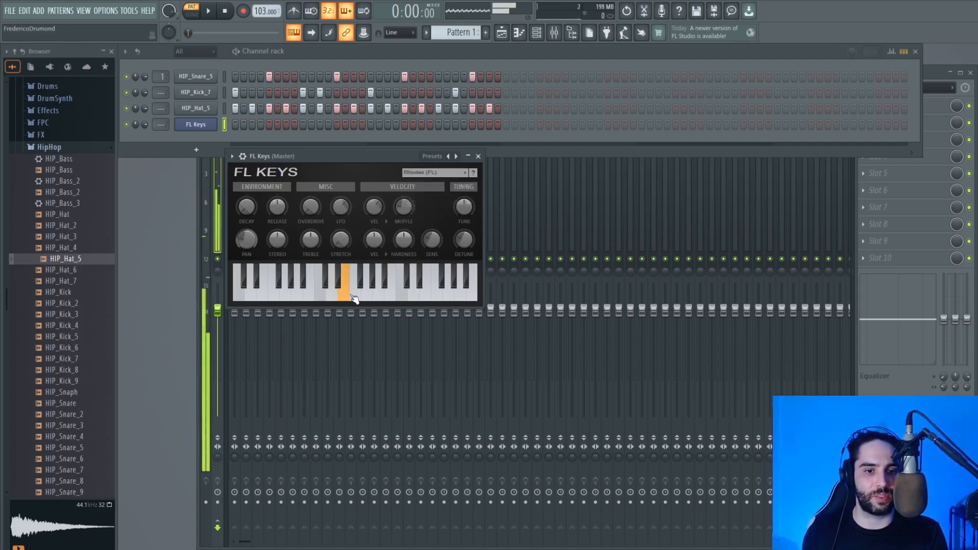
{"action": "left_click", "coordinate": [448, 173]}
{"action": "left_click", "coordinate": [418, 215]}
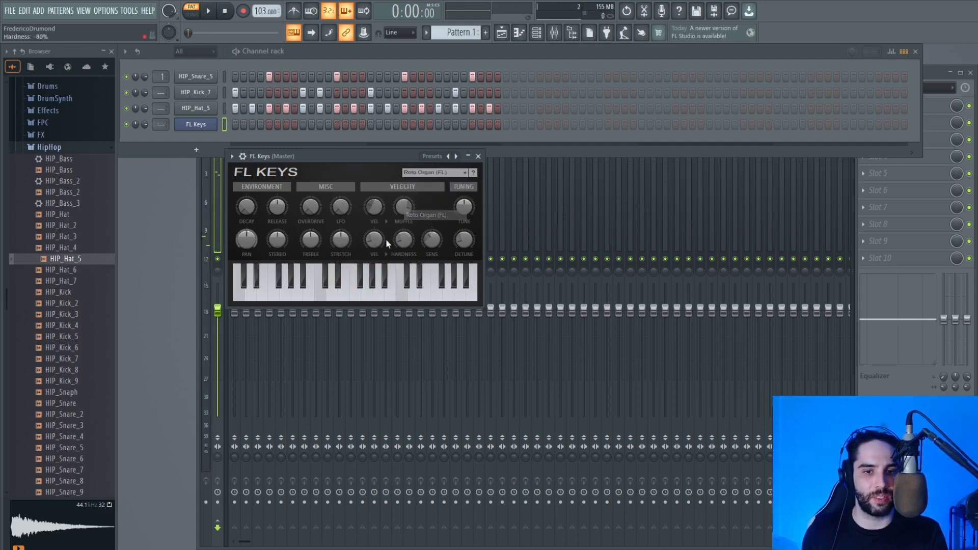
{"action": "left_click", "coordinate": [390, 290]}
{"action": "left_click", "coordinate": [430, 174]}
{"action": "left_click", "coordinate": [427, 185]}
{"action": "left_click", "coordinate": [390, 290]}
Set FL Keys to Grand Piano (3 MB), play several notes and close the instrument window.
{"action": "left_click", "coordinate": [423, 173]}
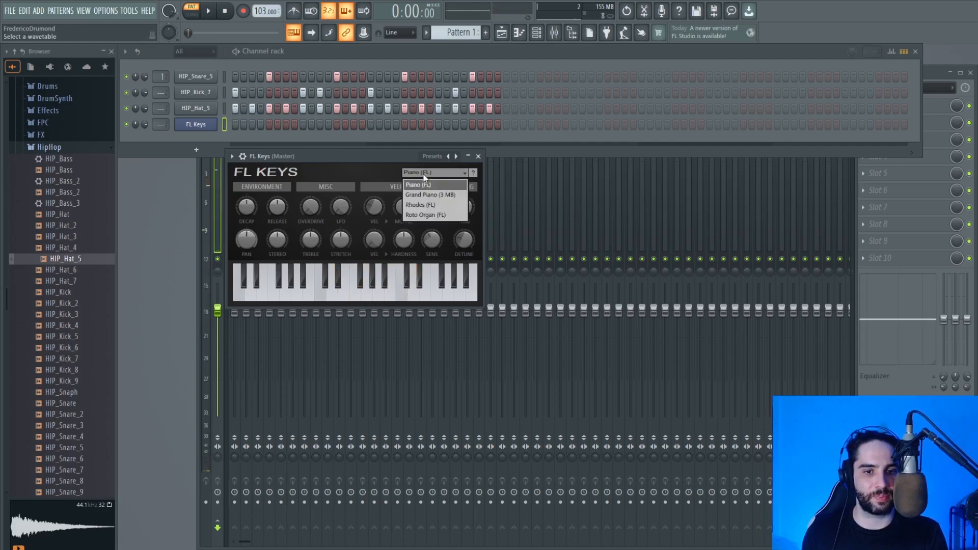
{"action": "left_click", "coordinate": [426, 195]}
{"action": "left_click_drag", "start_coordinate": [354, 294], "coordinate": [392, 295]}
{"action": "left_click_drag", "start_coordinate": [309, 294], "coordinate": [394, 294]}
{"action": "left_click", "coordinate": [477, 156]}
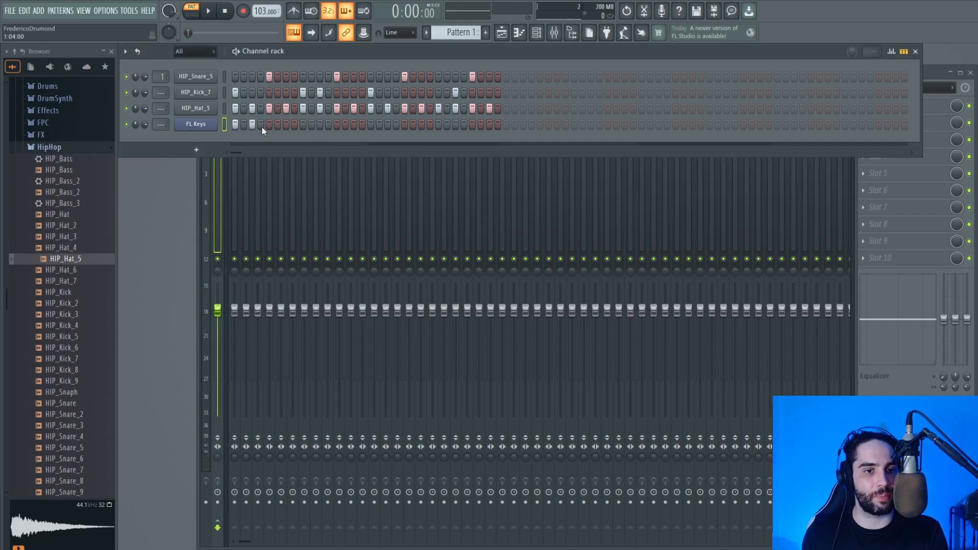
Try FL Keys hits on steps 1, 3, 6, 7, 10 and 15, and play the pattern.
{"action": "left_click", "coordinate": [353, 124]}
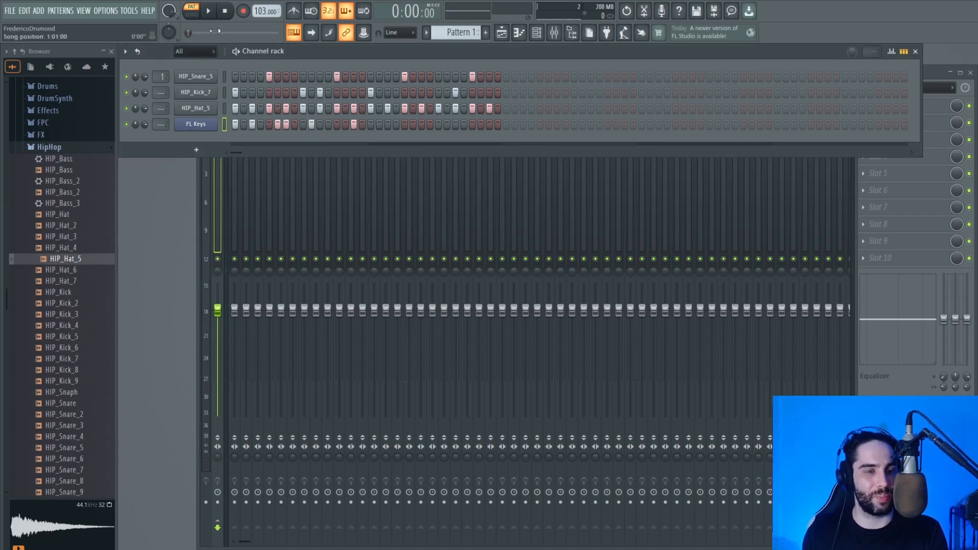
{"action": "left_click", "coordinate": [209, 11]}
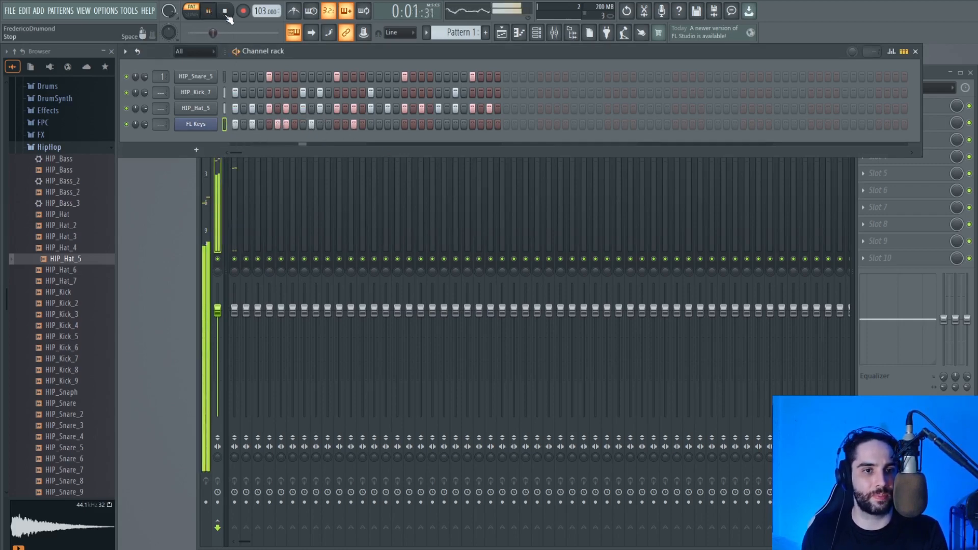
{"action": "left_click", "coordinate": [227, 14]}
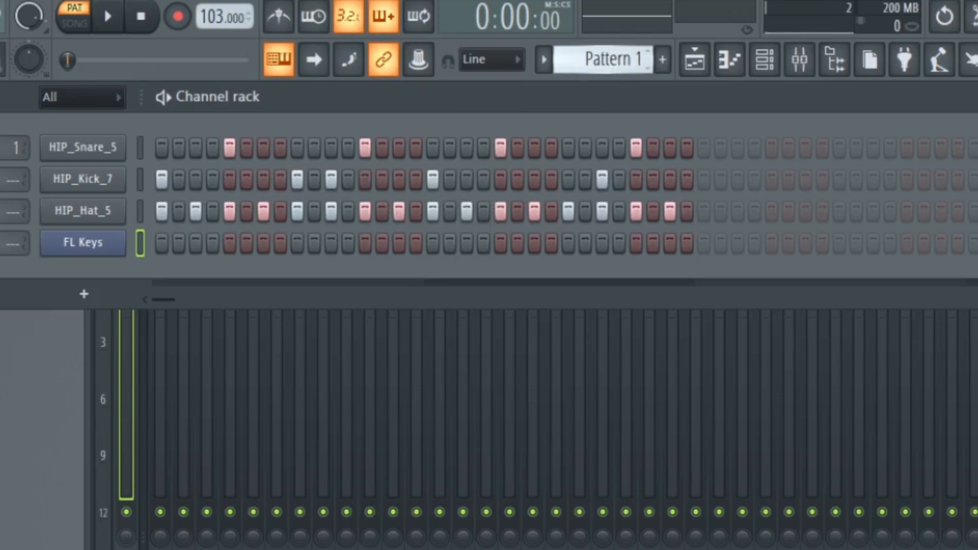
Switch to Pattern 2 and open the FL Keys channel in the Piano roll.
{"action": "scroll", "coordinate": [604, 58], "scroll_direction": "down", "scroll_amount": 1}
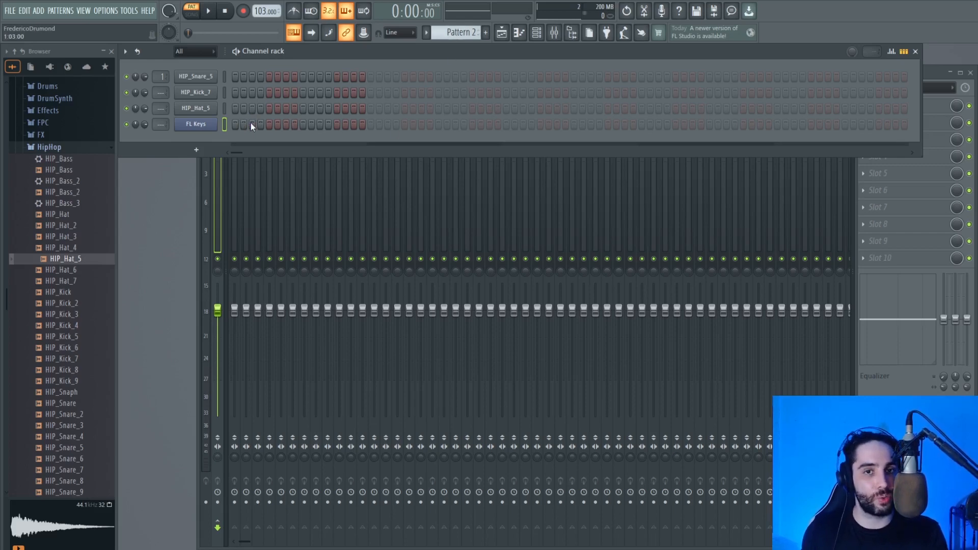
{"action": "right_click", "coordinate": [206, 126]}
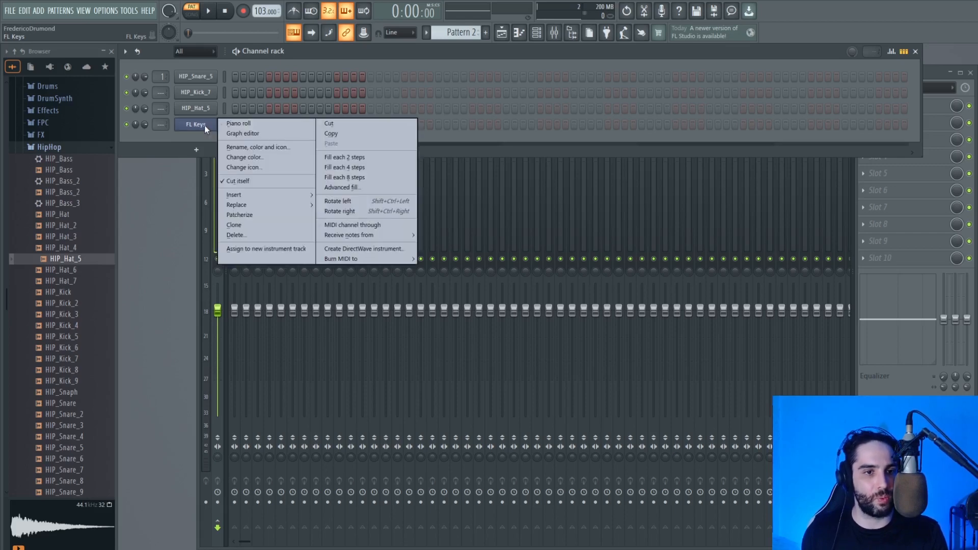
{"action": "left_click", "coordinate": [240, 123]}
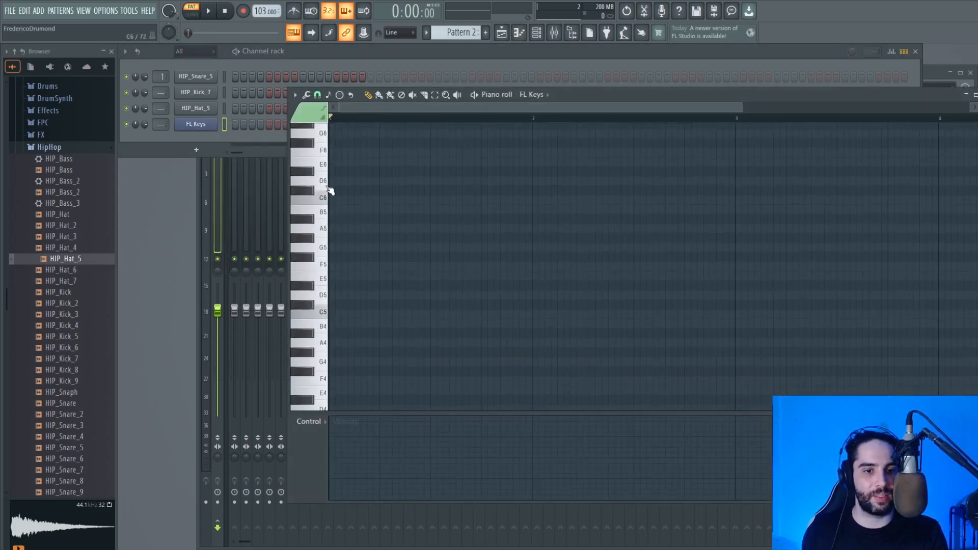
Draw a chord of A5, C6 and E6 at the start of bar 1 and play it.
{"action": "scroll", "coordinate": [385, 288], "scroll_direction": "up", "scroll_amount": 3}
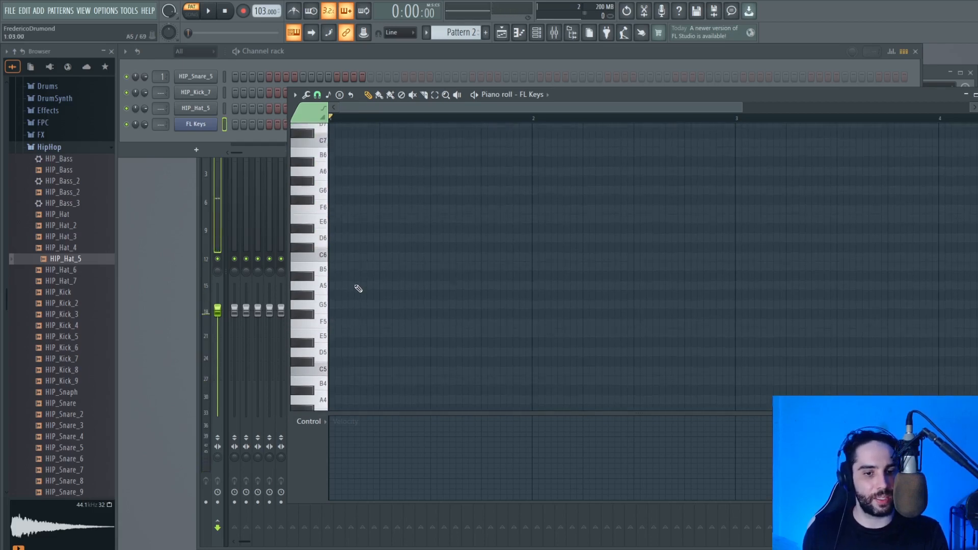
{"action": "left_click", "coordinate": [312, 285]}
{"action": "left_click", "coordinate": [313, 256]}
{"action": "left_click", "coordinate": [312, 219]}
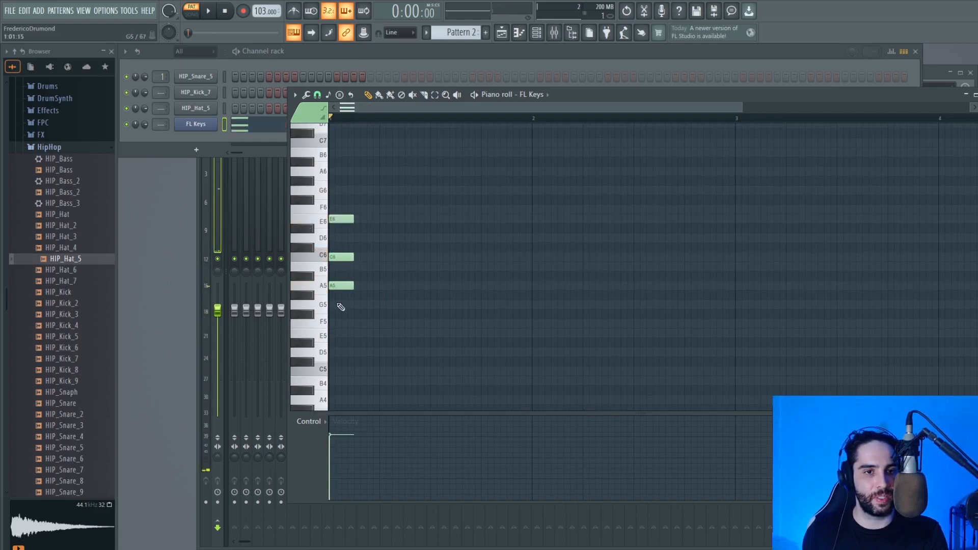
{"action": "key", "text": "space"}
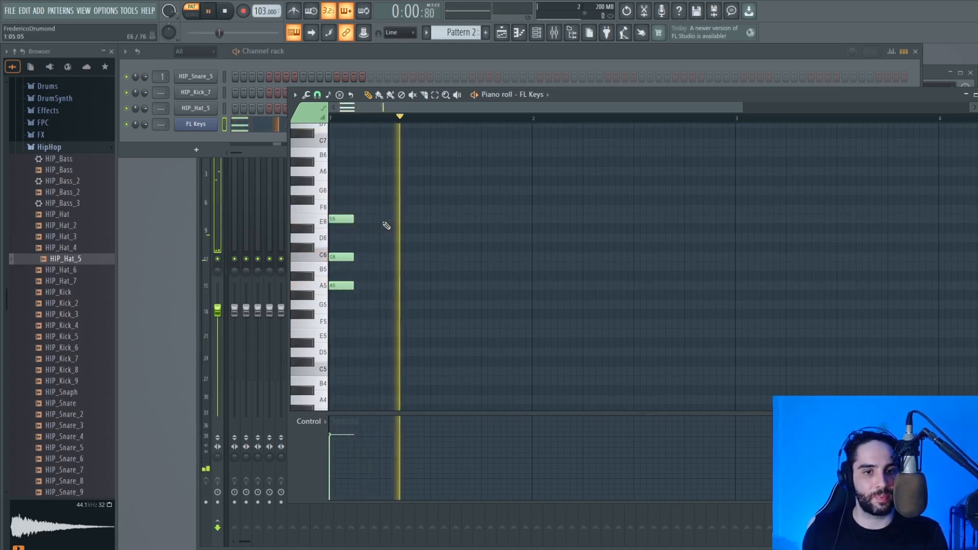
{"action": "key", "text": "space"}
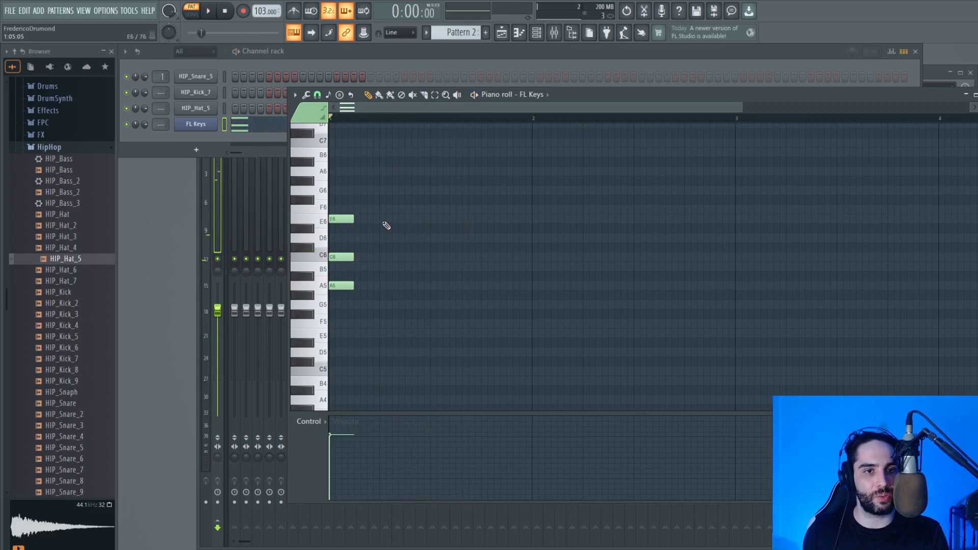
Turn on the metronome and play the first chord with it.
{"action": "left_click", "coordinate": [295, 11]}
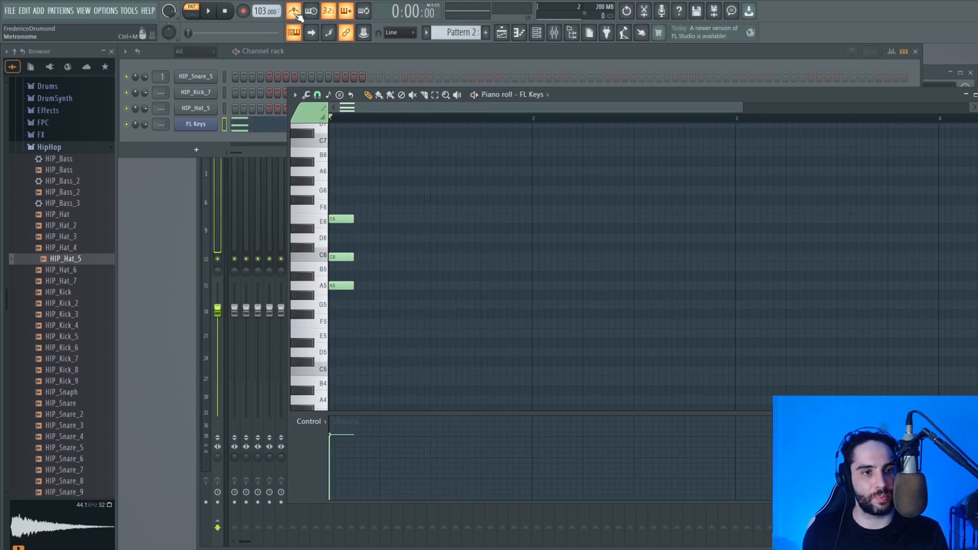
{"action": "key", "text": "space"}
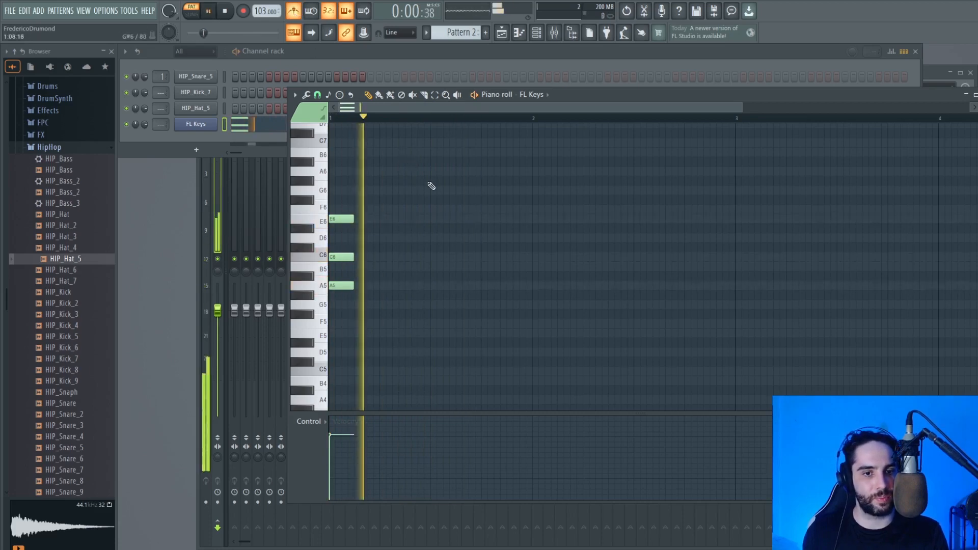
{"action": "key", "text": "space"}
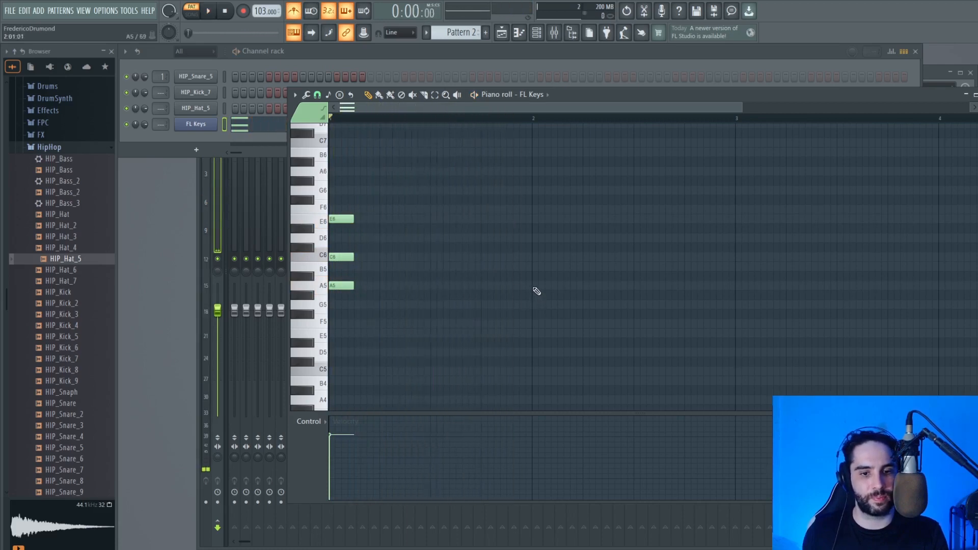
Draw the chord G5, B5, D6 at the start of bar 2 and F5, A5, C6 at the start of bar 3.
{"action": "left_click", "coordinate": [536, 304]}
{"action": "left_click", "coordinate": [536, 266]}
{"action": "left_click", "coordinate": [535, 238]}
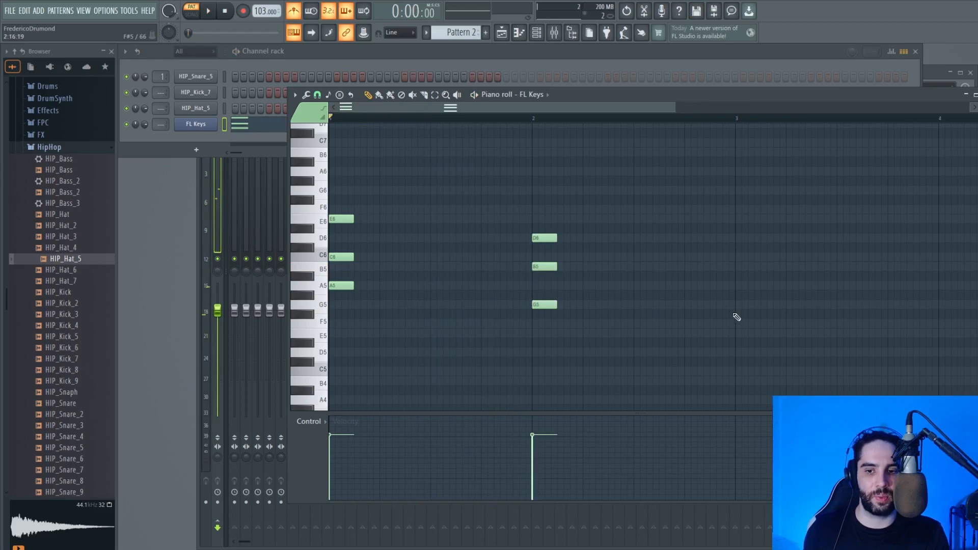
{"action": "left_click", "coordinate": [739, 323]}
{"action": "left_click", "coordinate": [739, 285]}
{"action": "left_click", "coordinate": [739, 256]}
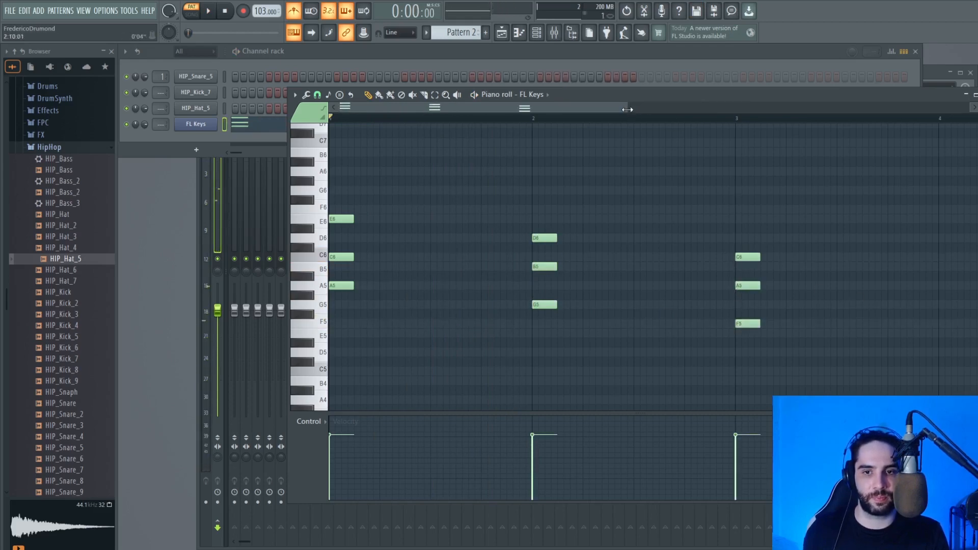
Draw a chord of G5, B5 and E6 at the start of bar 4.
{"action": "left_click_drag", "start_coordinate": [626, 109], "coordinate": [790, 109]}
{"action": "left_click", "coordinate": [722, 305]}
{"action": "left_click", "coordinate": [722, 267]}
{"action": "left_click", "coordinate": [723, 219]}
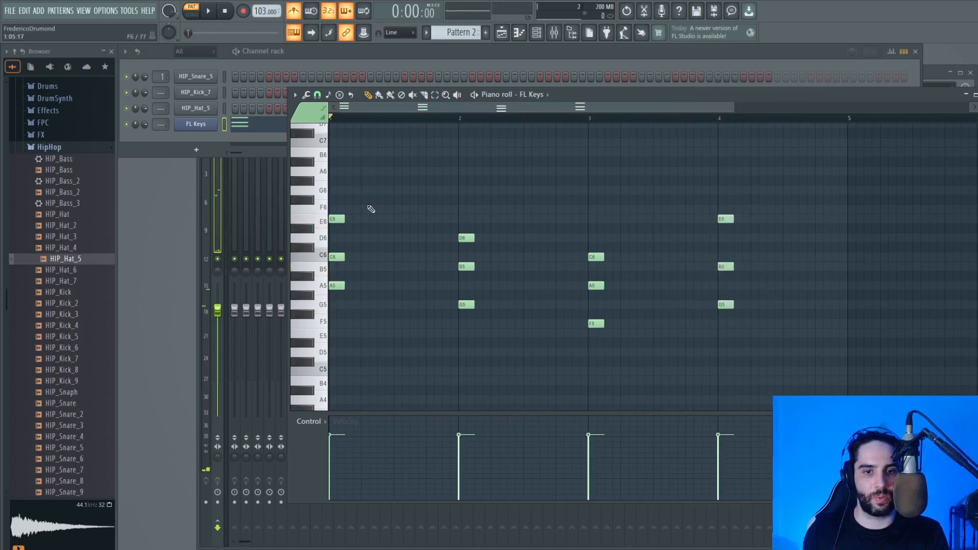
Draw a few scattered single notes above the chords and delete them again.
{"action": "left_click", "coordinate": [407, 152]}
{"action": "left_click", "coordinate": [552, 171]}
{"action": "left_click", "coordinate": [541, 209]}
{"action": "left_click", "coordinate": [456, 181]}
{"action": "left_click", "coordinate": [431, 190]}
{"action": "right_click", "coordinate": [543, 209]}
{"action": "right_click", "coordinate": [555, 171]}
{"action": "right_click", "coordinate": [434, 190]}
{"action": "right_click", "coordinate": [458, 180]}
{"action": "right_click", "coordinate": [410, 152]}
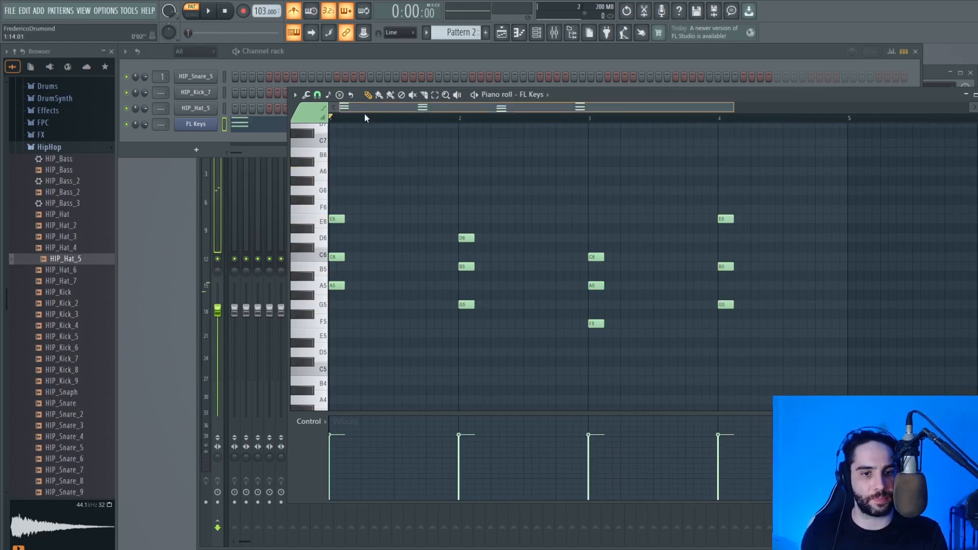
Play the four chords, and lengthen the notes of the first two chords and the third chord's C6 to about one bar each.
{"action": "key", "text": "space"}
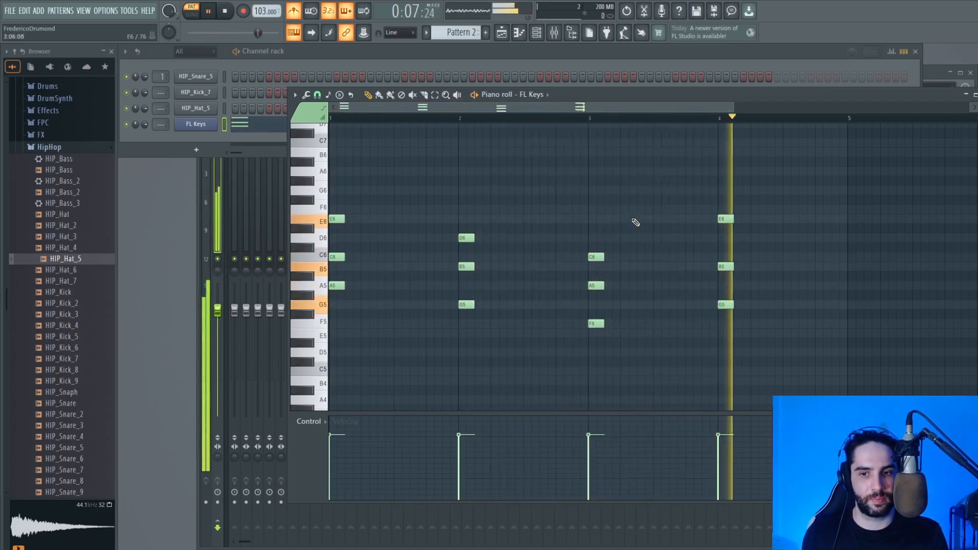
{"action": "key", "text": "space"}
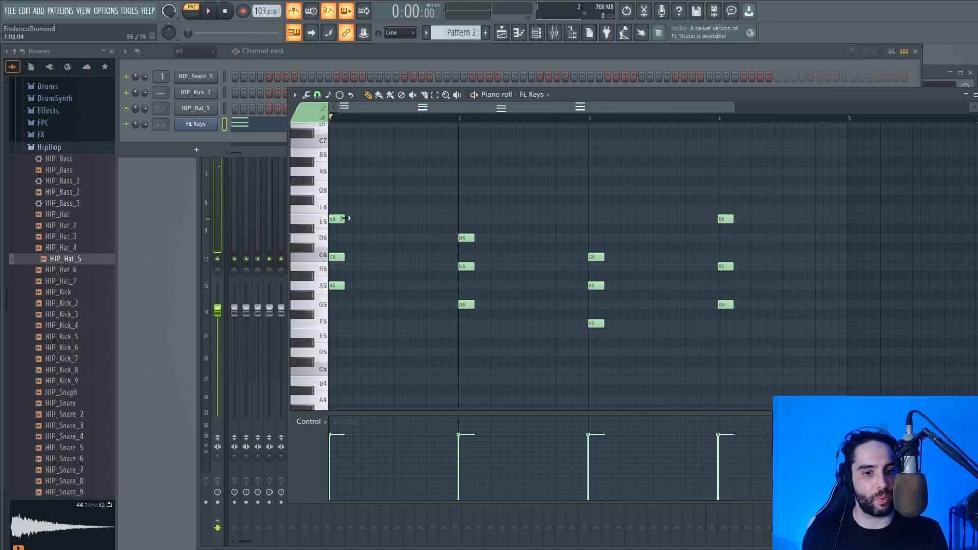
{"action": "left_click_drag", "start_coordinate": [367, 218], "coordinate": [464, 223]}
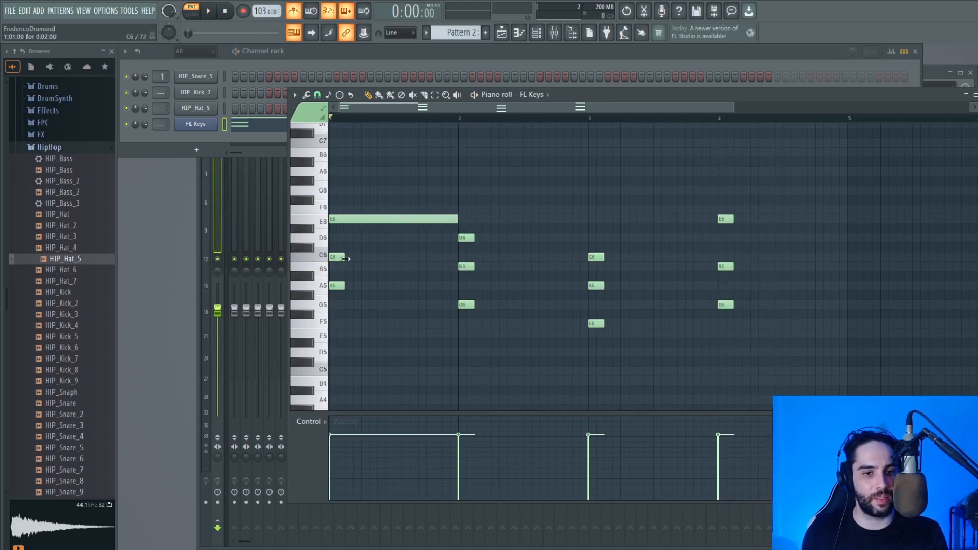
{"action": "left_click_drag", "start_coordinate": [343, 257], "coordinate": [460, 259]}
{"action": "left_click_drag", "start_coordinate": [342, 285], "coordinate": [589, 304]}
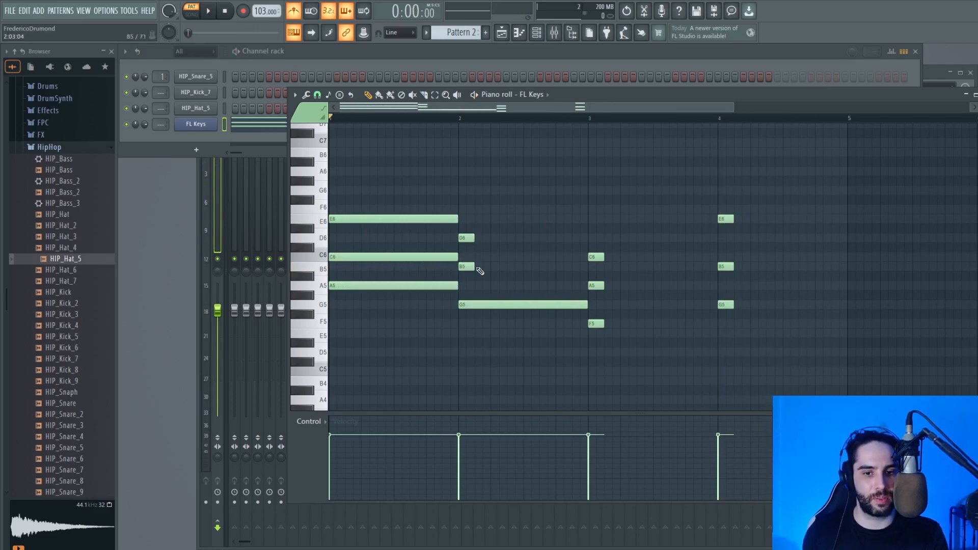
{"action": "left_click_drag", "start_coordinate": [474, 266], "coordinate": [590, 267]}
{"action": "left_click_drag", "start_coordinate": [473, 238], "coordinate": [717, 257]}
During playback, lengthen the third chord's A5 and F5 and all notes of the fourth chord to about one bar each.
{"action": "key", "text": "space"}
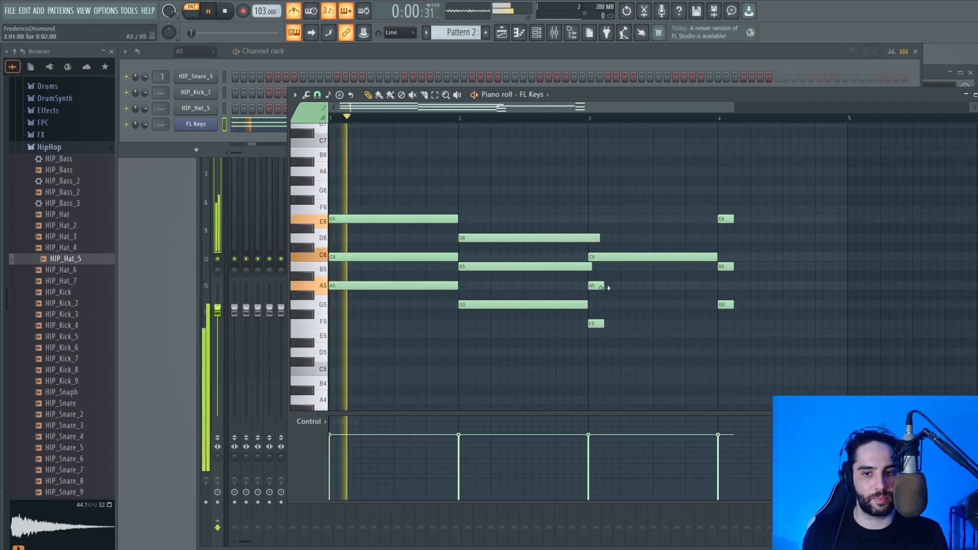
{"action": "left_click_drag", "start_coordinate": [603, 285], "coordinate": [721, 285]}
{"action": "left_click_drag", "start_coordinate": [604, 324], "coordinate": [838, 304]}
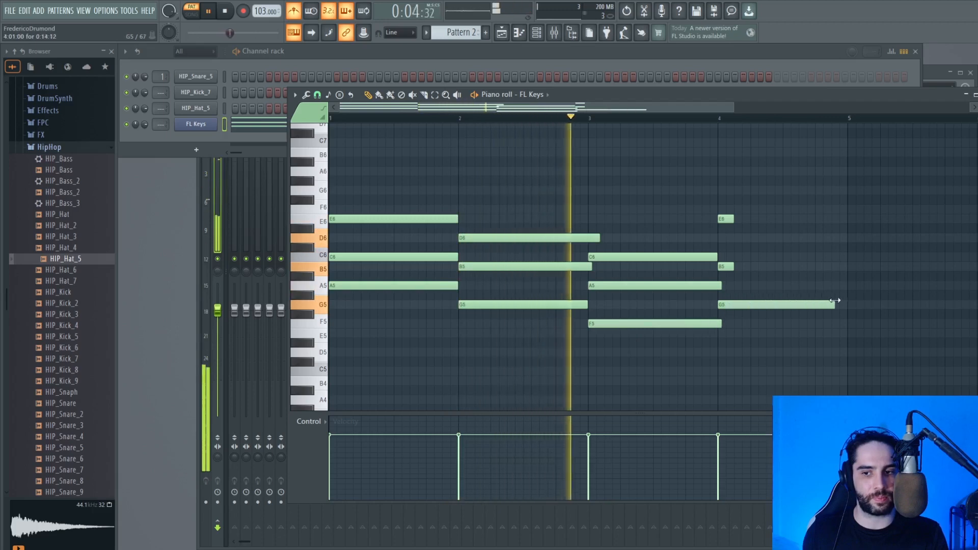
{"action": "left_click_drag", "start_coordinate": [732, 266], "coordinate": [835, 266]}
{"action": "left_click_drag", "start_coordinate": [733, 219], "coordinate": [843, 220]}
{"action": "left_click_drag", "start_coordinate": [833, 278], "coordinate": [843, 266]}
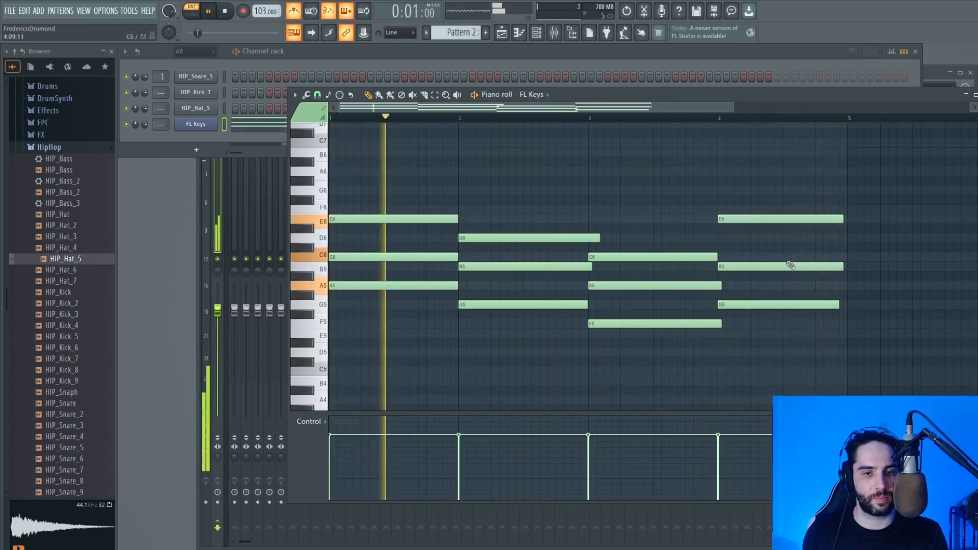
{"action": "key", "text": "space"}
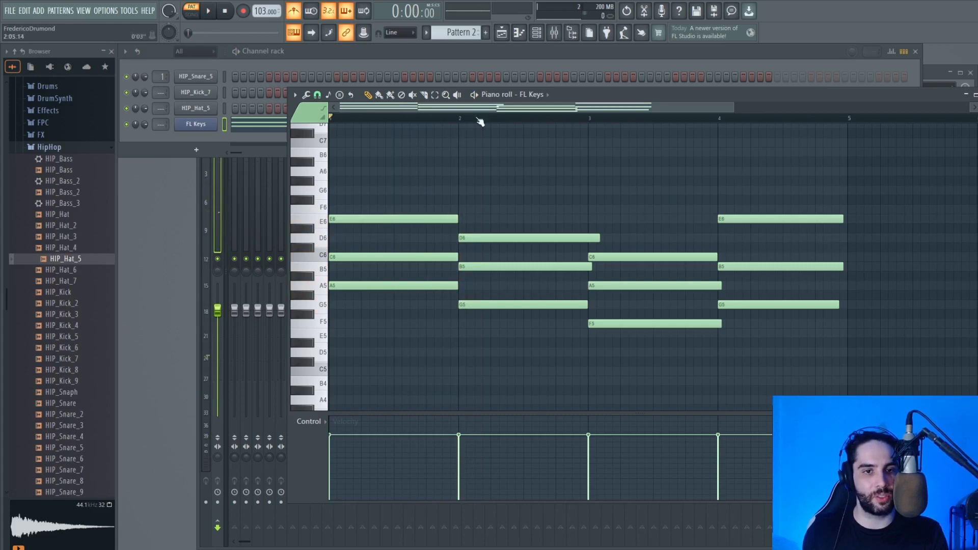
Play the Pattern 1 drum beat, and open the Playlist with Pattern 1 picked for placing.
{"action": "key", "text": "space"}
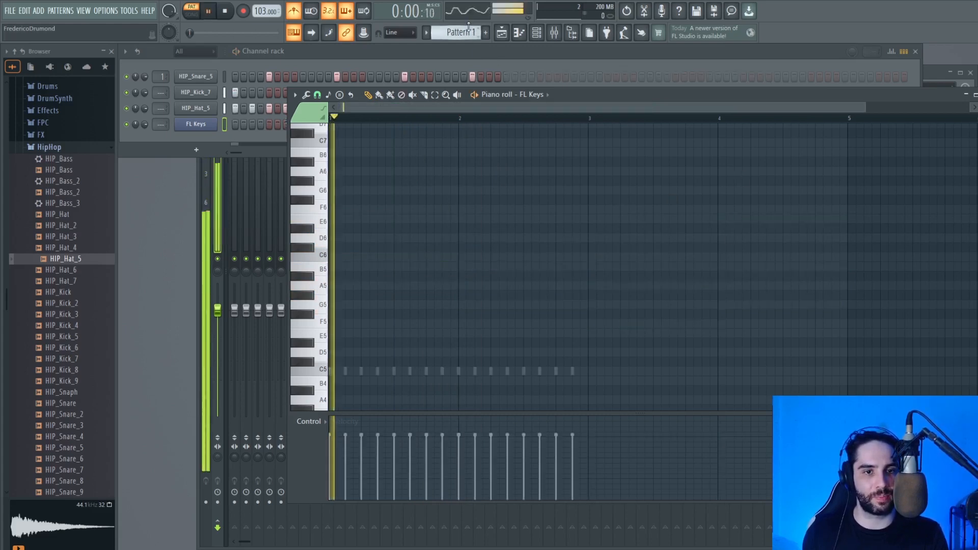
{"action": "key", "text": "space"}
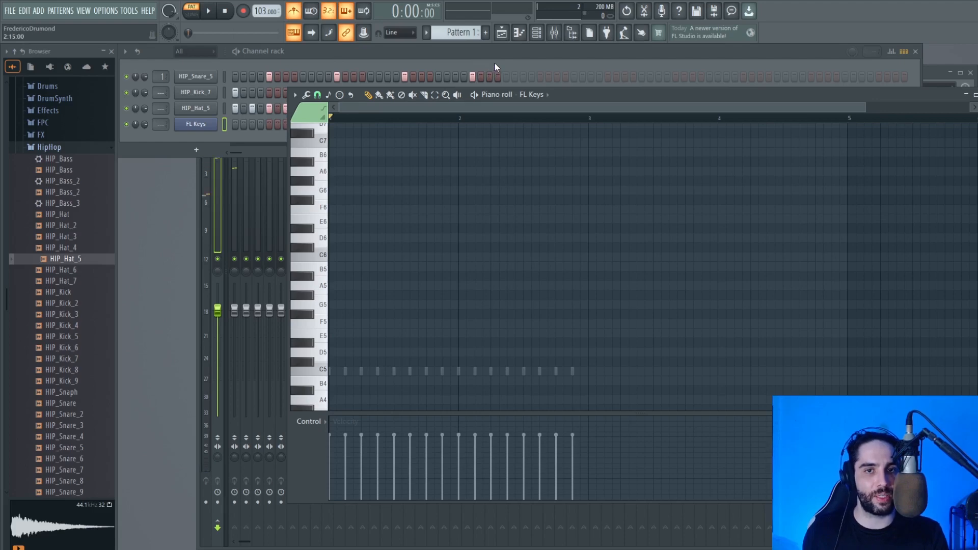
{"action": "left_click", "coordinate": [501, 34]}
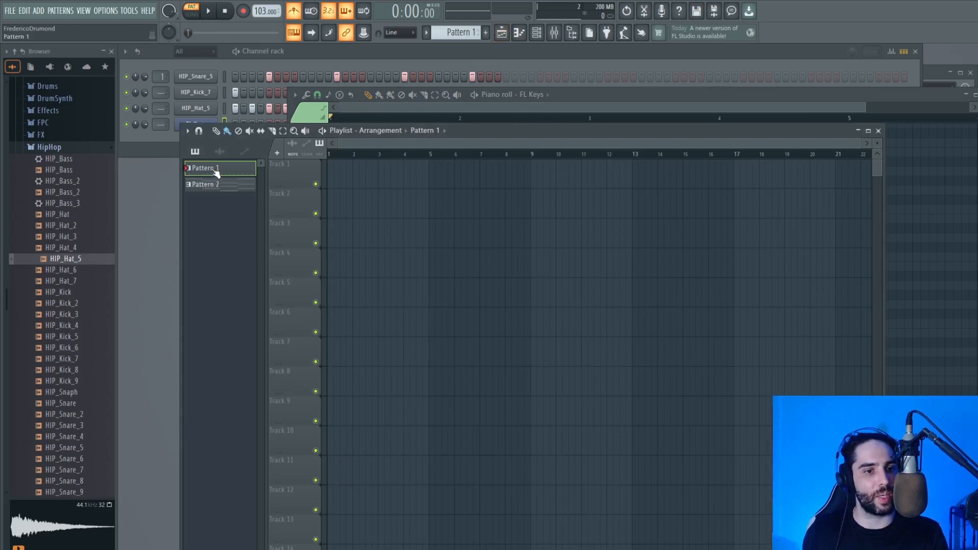
{"action": "left_click", "coordinate": [218, 185]}
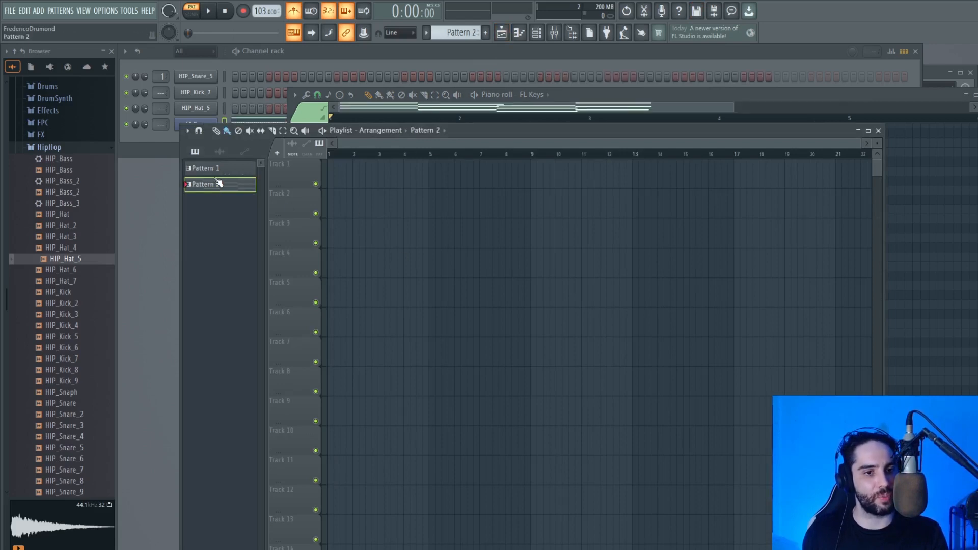
{"action": "left_click", "coordinate": [219, 169]}
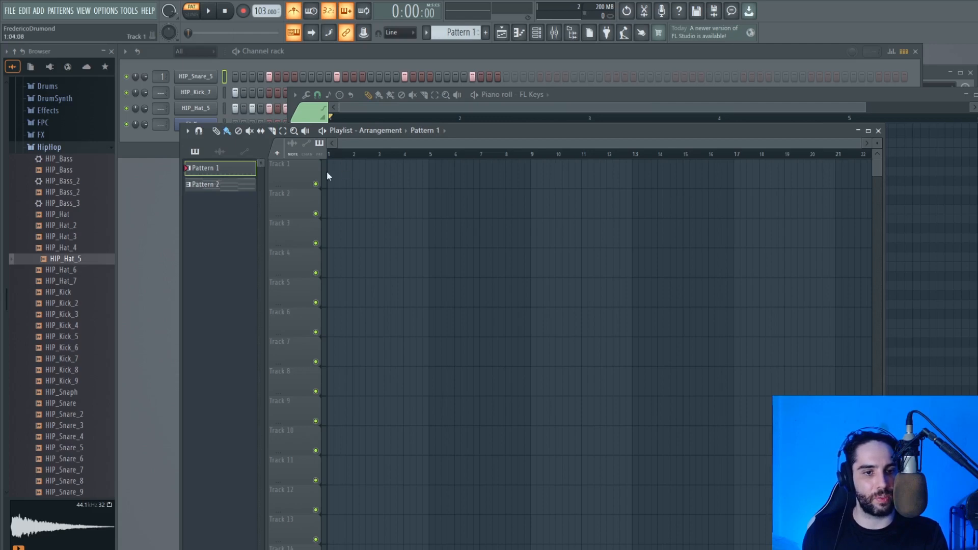
Set the Playlist snap to Bar and place two Pattern 1 clips on Track 1, at bars 1 and 3.
{"action": "left_click", "coordinate": [200, 131]}
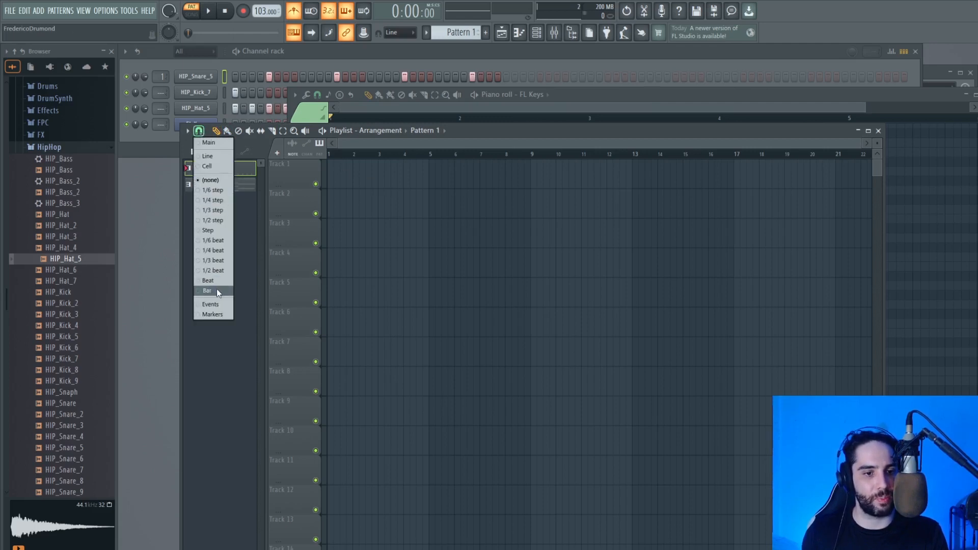
{"action": "left_click", "coordinate": [218, 293]}
{"action": "left_click", "coordinate": [332, 175]}
{"action": "left_click", "coordinate": [385, 178]}
Switch the Playlist snap to Beat and back to Bar.
{"action": "left_click", "coordinate": [199, 131]}
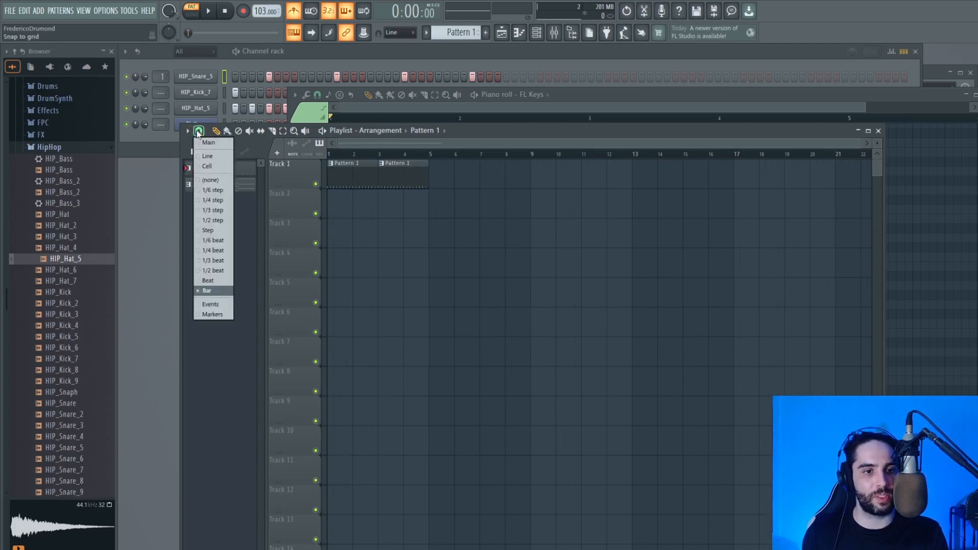
{"action": "left_click", "coordinate": [504, 132]}
{"action": "left_click_drag", "start_coordinate": [564, 179], "coordinate": [528, 177]}
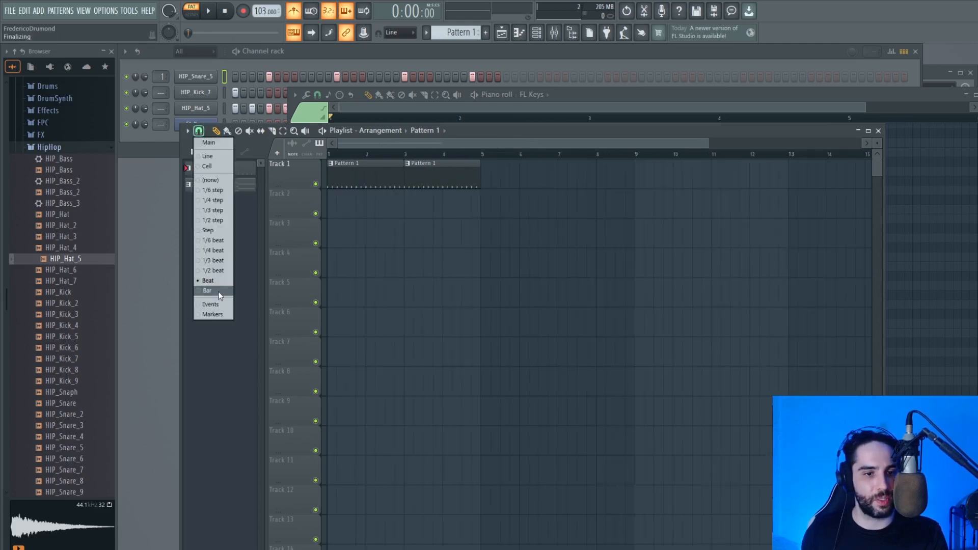
{"action": "left_click", "coordinate": [220, 295]}
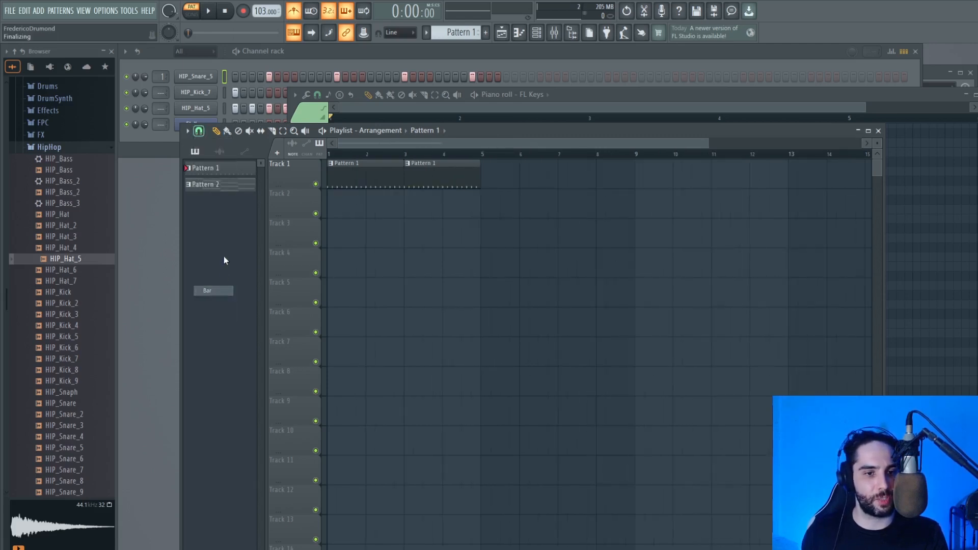
Place a Pattern 2 clip at bar 1 of Track 2 and play Pattern 2 in pattern mode.
{"action": "left_click", "coordinate": [231, 187]}
{"action": "left_click", "coordinate": [329, 206]}
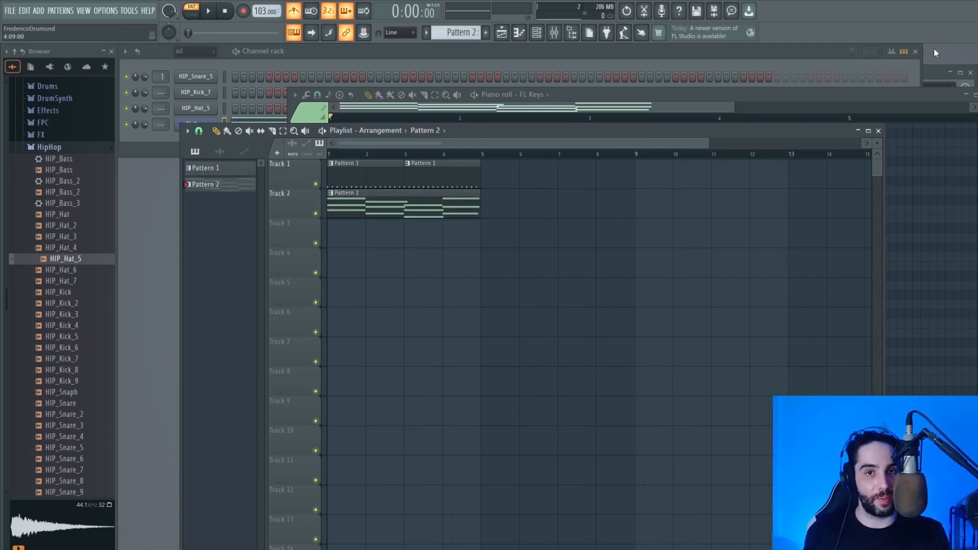
{"action": "key", "text": "space"}
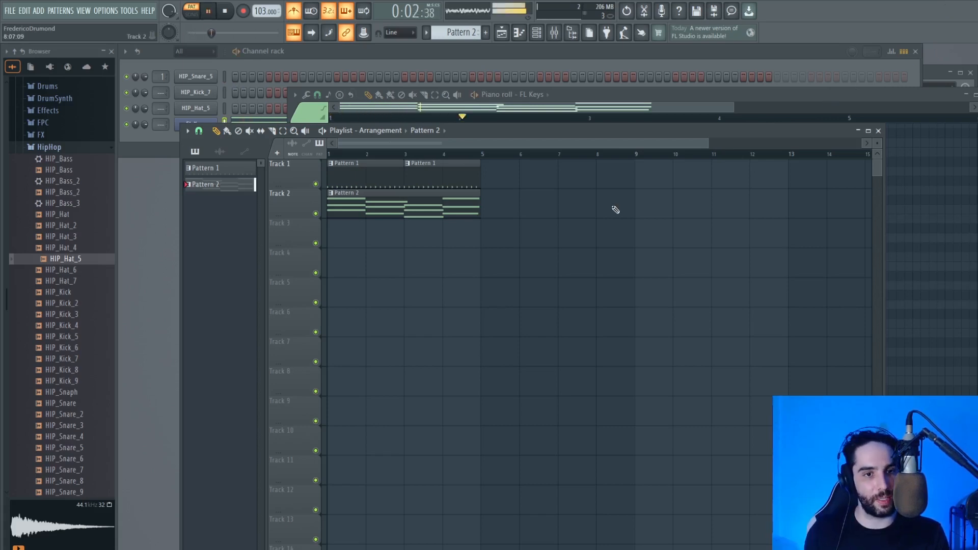
{"action": "key", "text": "space"}
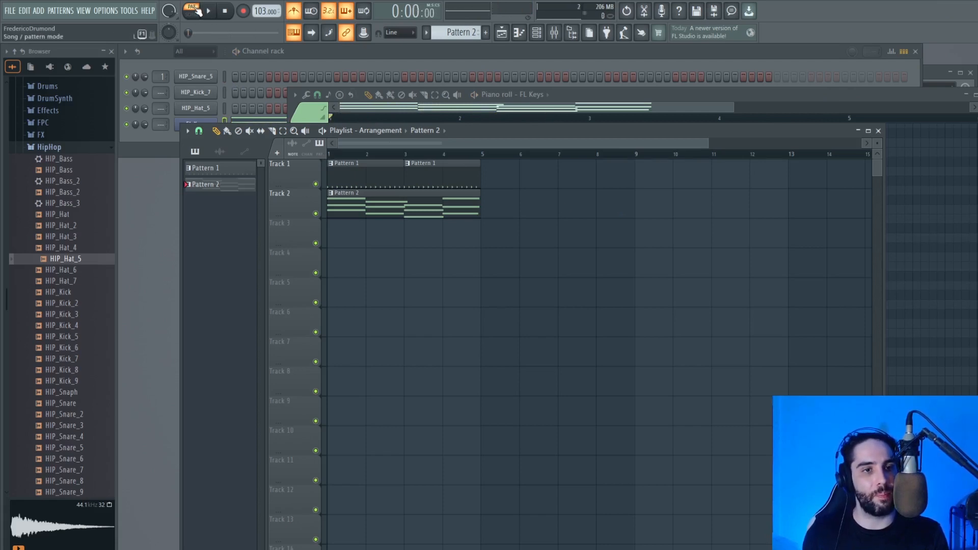
Bring the Channel rack forward, play Pattern 1 briefly on its own, and return to Pattern 2.
{"action": "left_click", "coordinate": [258, 116]}
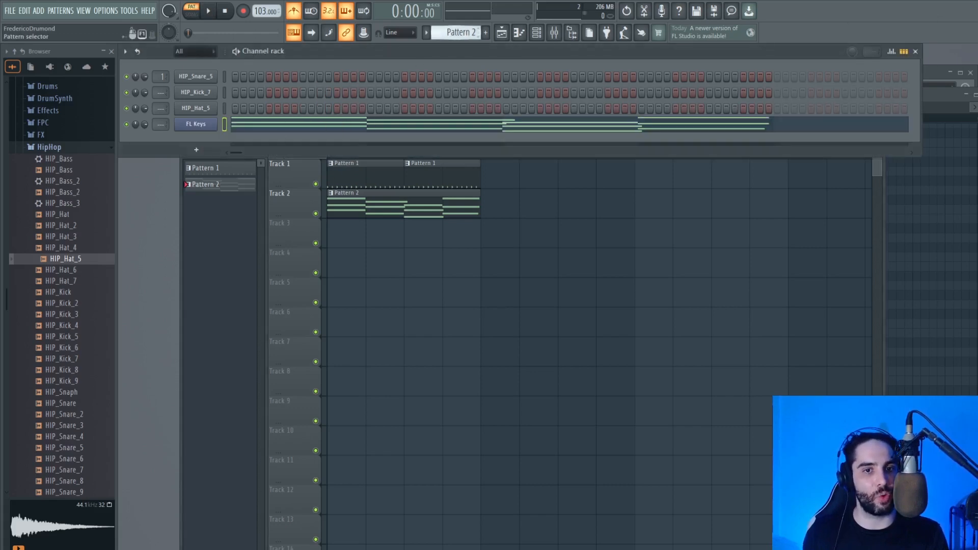
{"action": "scroll", "coordinate": [461, 32], "scroll_direction": "up", "scroll_amount": 1}
{"action": "key", "text": "space"}
{"action": "key", "text": "space"}
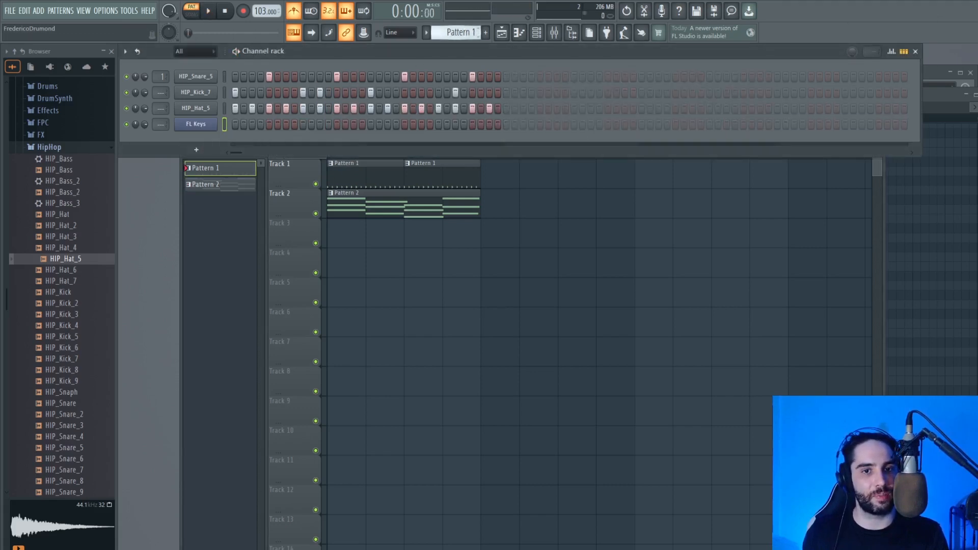
{"action": "scroll", "coordinate": [459, 32], "scroll_direction": "down", "scroll_amount": 1}
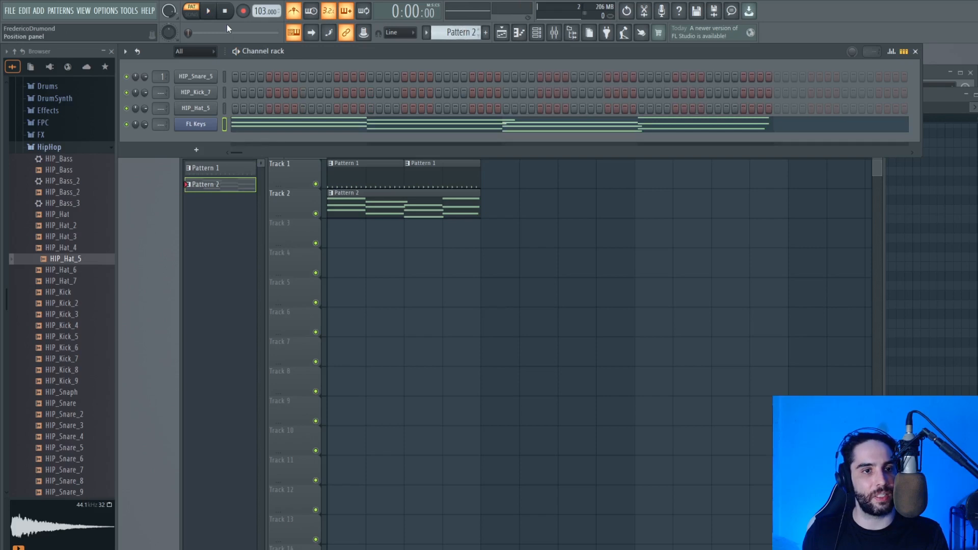
Switch playback to song mode and play the Playlist arrangement of both patterns.
{"action": "left_click", "coordinate": [198, 18]}
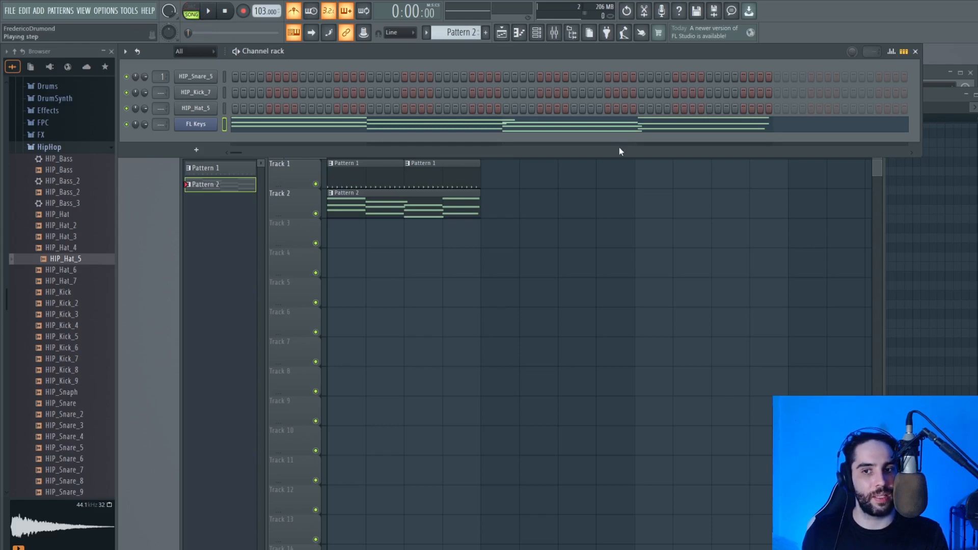
{"action": "left_click", "coordinate": [504, 34]}
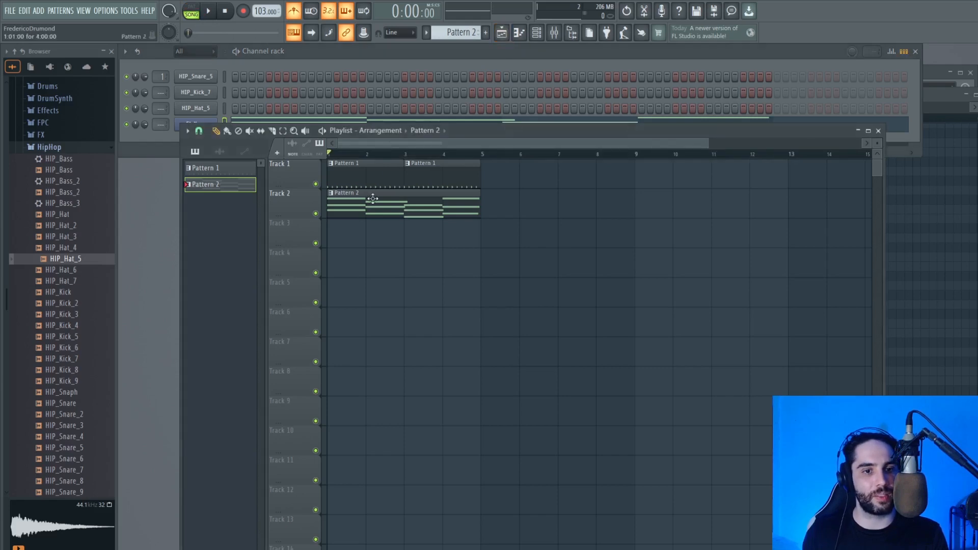
{"action": "key", "text": "space"}
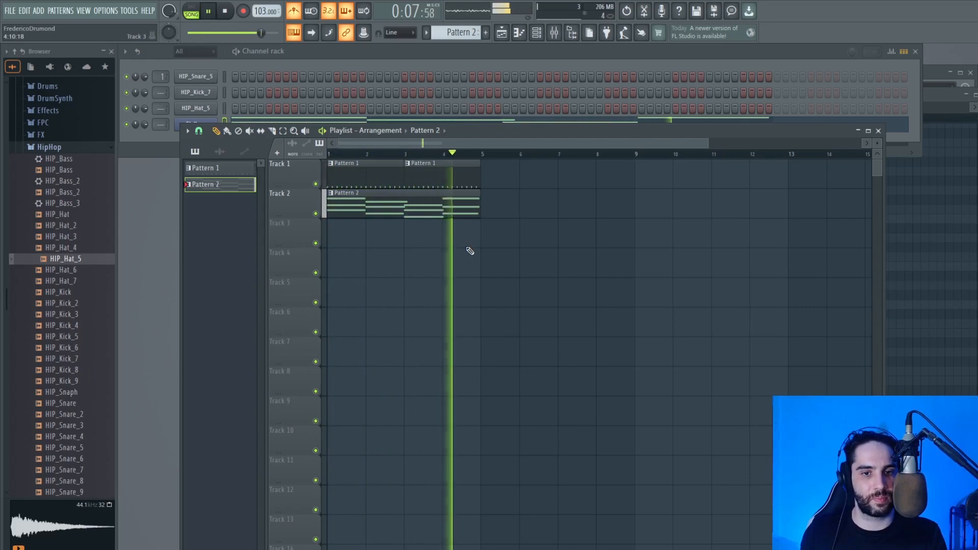
{"action": "key", "text": "space"}
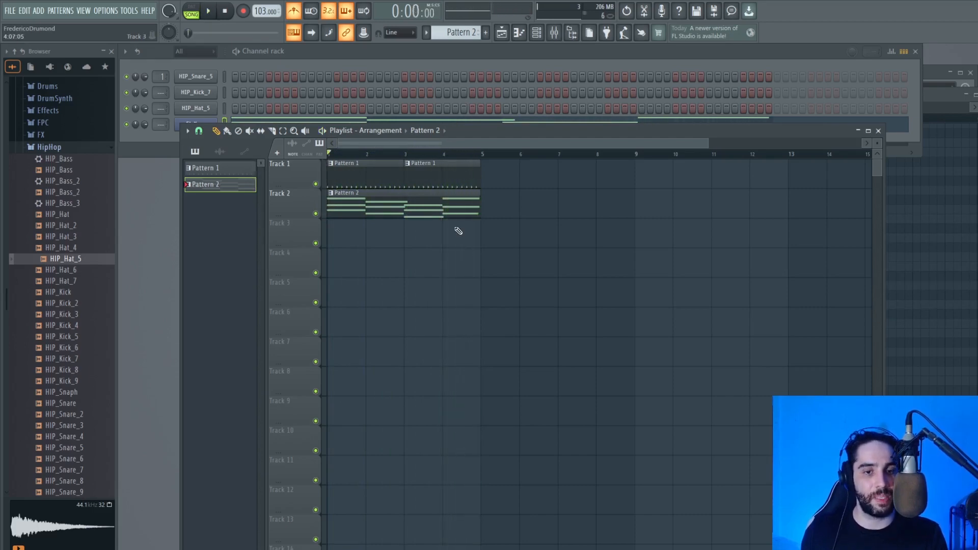
Place extra Pattern 1 clips at bars 5 and 8 of Track 1, bar 12 of Track 2, bar 9 of Track 3 and bar 13 of Track 4.
{"action": "left_click", "coordinate": [428, 179]}
{"action": "left_click", "coordinate": [486, 173]}
{"action": "left_click", "coordinate": [599, 174]}
{"action": "left_click", "coordinate": [636, 239]}
{"action": "left_click", "coordinate": [754, 206]}
{"action": "left_click", "coordinate": [791, 269]}
{"action": "left_click_drag", "start_coordinate": [585, 142], "coordinate": [698, 142]}
Pick Pattern 2 and scatter four extra clips of it over Tracks 2, 5 and 6.
{"action": "left_click", "coordinate": [387, 206]}
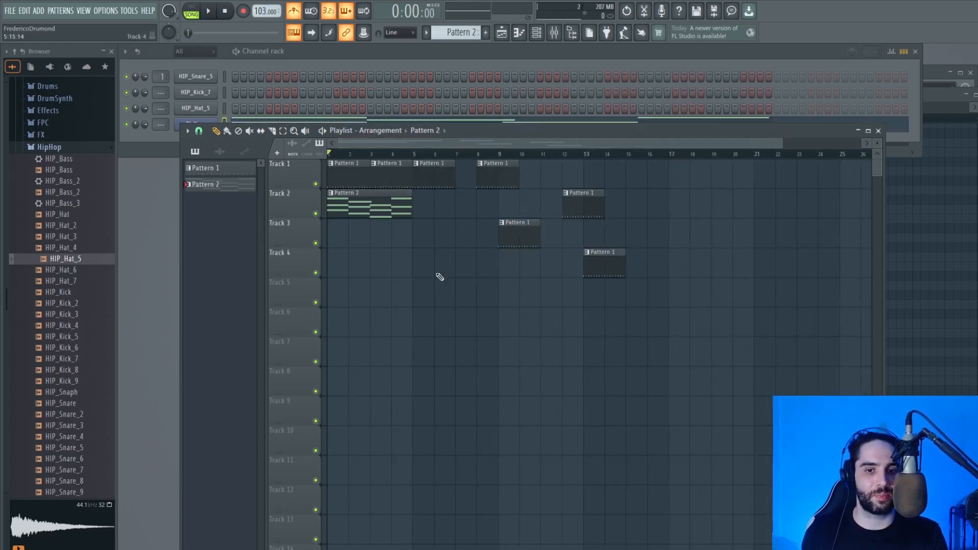
{"action": "left_click", "coordinate": [439, 291]}
{"action": "left_click", "coordinate": [692, 204]}
{"action": "left_click", "coordinate": [672, 319]}
{"action": "left_click", "coordinate": [522, 313]}
Delete all extra Pattern 1 and Pattern 2 clips, keeping only the clips in bars 1 to 4.
{"action": "right_click", "coordinate": [710, 320]}
{"action": "right_click", "coordinate": [560, 321]}
{"action": "right_click", "coordinate": [604, 262]}
{"action": "right_click", "coordinate": [734, 204]}
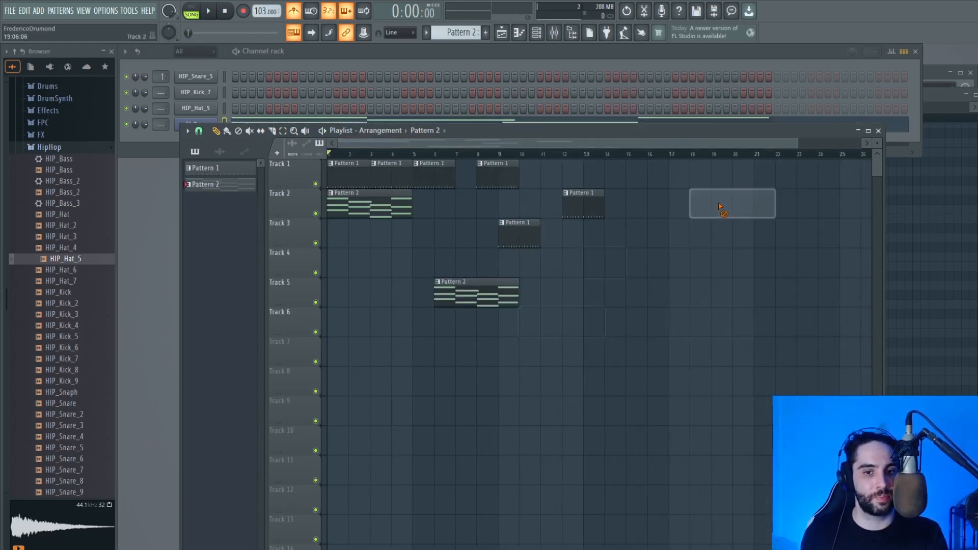
{"action": "right_click", "coordinate": [476, 293]}
{"action": "right_click", "coordinate": [520, 234]}
{"action": "right_click", "coordinate": [583, 203]}
{"action": "right_click", "coordinate": [501, 178]}
{"action": "right_click", "coordinate": [447, 181]}
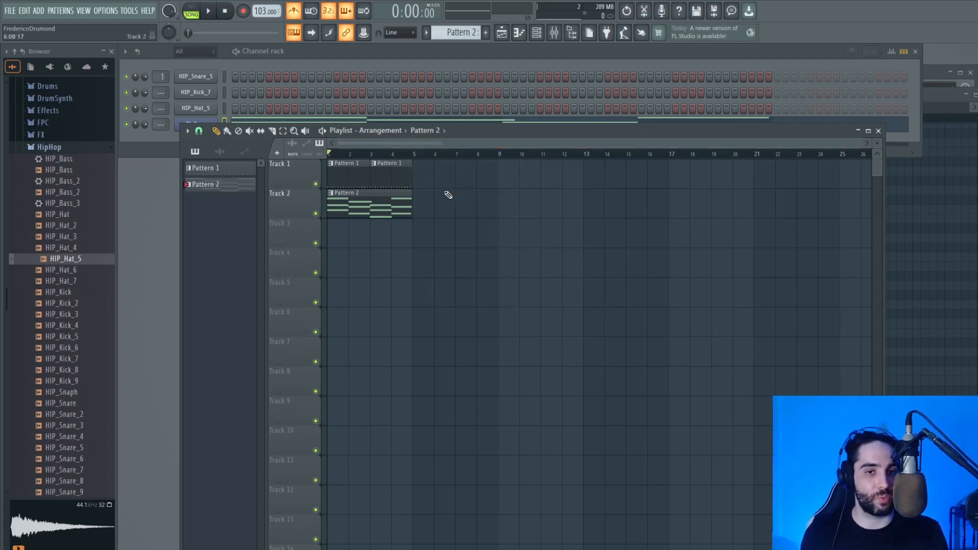
Pick Pattern 1 and scatter extra clips of it over Tracks 1 to 5 between bars 7 and 17.
{"action": "left_click", "coordinate": [386, 175]}
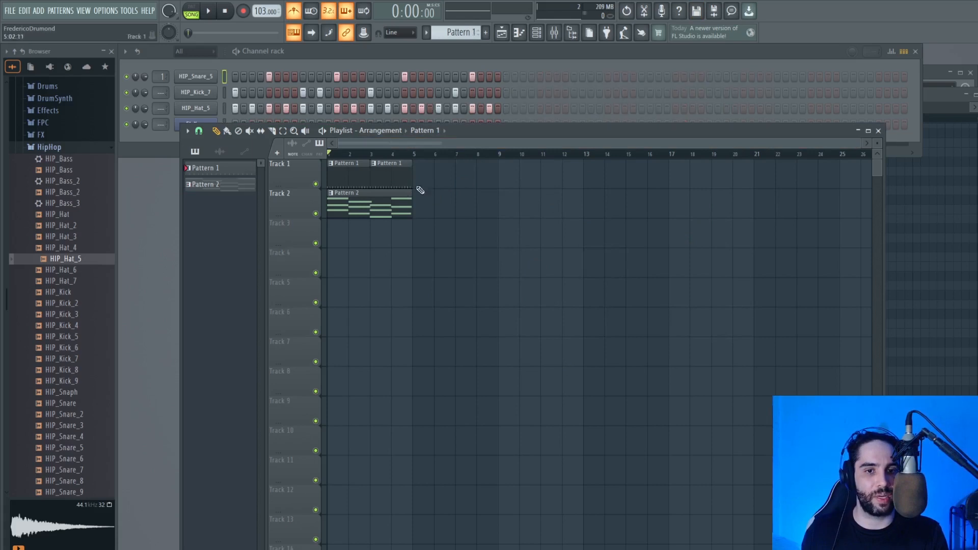
{"action": "left_click", "coordinate": [499, 174]}
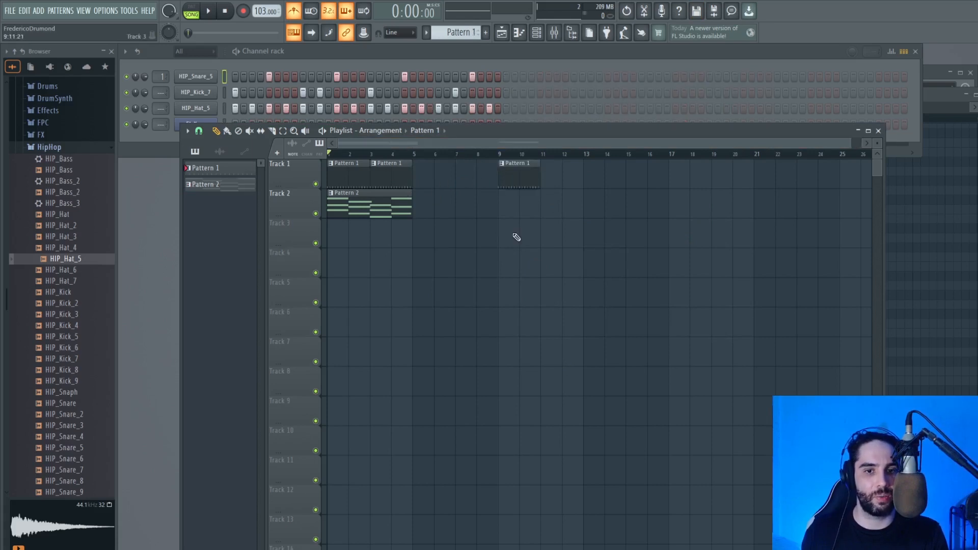
{"action": "left_click", "coordinate": [517, 237]}
{"action": "left_click", "coordinate": [573, 202]}
{"action": "left_click", "coordinate": [657, 204]}
{"action": "left_click", "coordinate": [632, 236]}
{"action": "left_click", "coordinate": [590, 282]}
{"action": "left_click", "coordinate": [528, 203]}
{"action": "left_click", "coordinate": [466, 234]}
{"action": "left_click", "coordinate": [465, 265]}
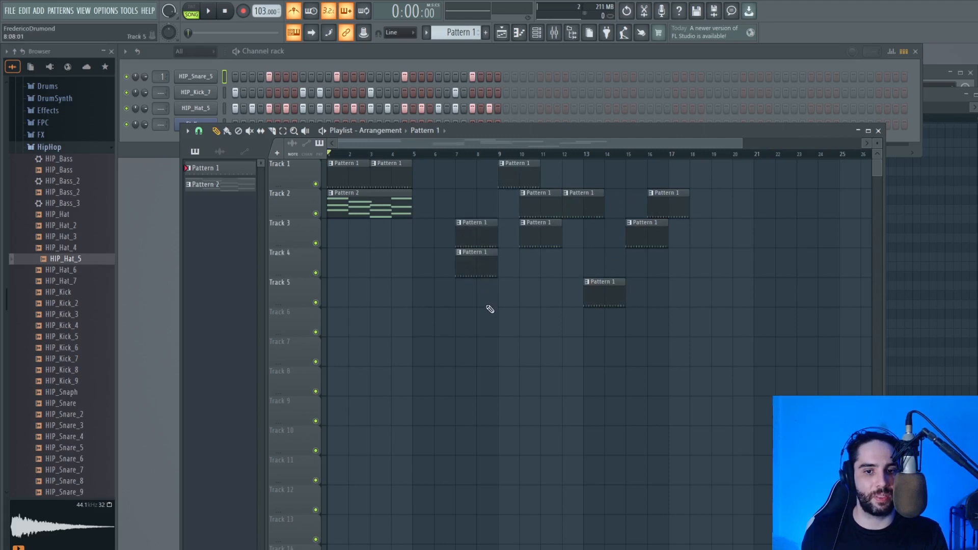
Delete every scattered Pattern 1 clip beyond bar 4 on Tracks 1 to 5.
{"action": "right_click", "coordinate": [474, 264]}
{"action": "right_click", "coordinate": [474, 234]}
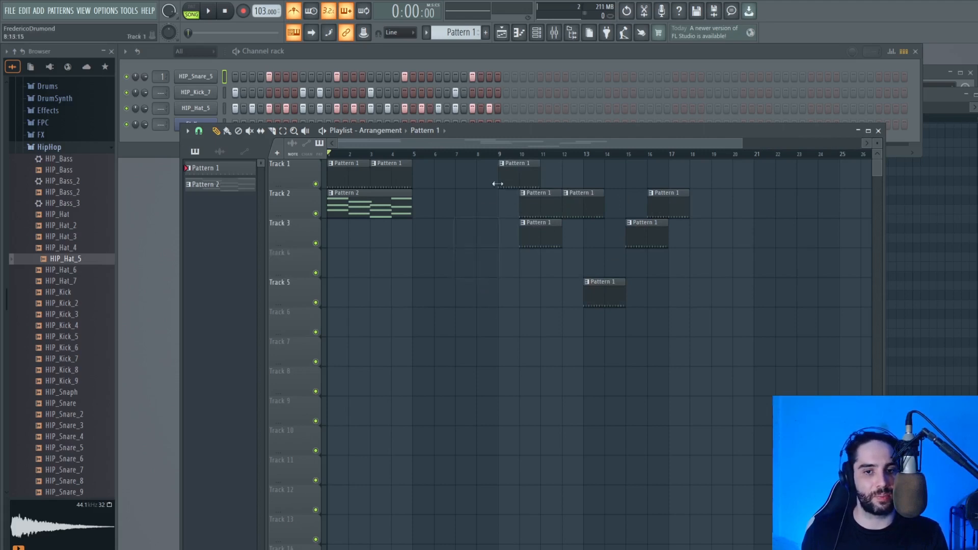
{"action": "right_click", "coordinate": [519, 173]}
{"action": "right_click", "coordinate": [540, 204]}
{"action": "right_click", "coordinate": [583, 204]}
{"action": "right_click", "coordinate": [540, 234]}
{"action": "right_click", "coordinate": [679, 194]}
{"action": "right_click", "coordinate": [647, 234]}
{"action": "right_click", "coordinate": [595, 290]}
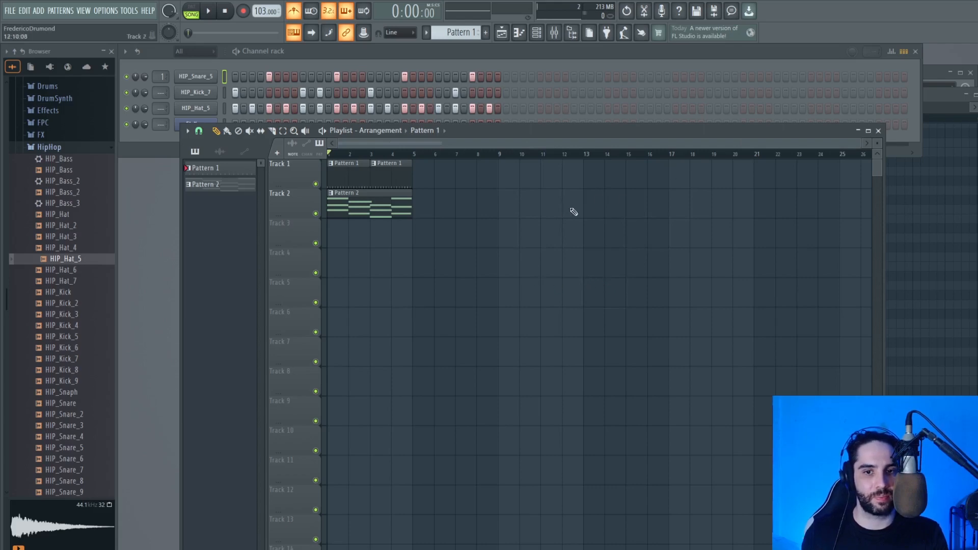
Open Pattern 2 in the Piano roll and draw notes A#6, C#7, D#7 and A#6 above the chords.
{"action": "double_click", "coordinate": [361, 208]}
{"action": "scroll", "coordinate": [402, 204], "scroll_direction": "up", "scroll_amount": 1}
{"action": "left_click", "coordinate": [473, 190]}
{"action": "left_click", "coordinate": [515, 162]}
{"action": "left_click", "coordinate": [600, 142]}
{"action": "left_click", "coordinate": [614, 190]}
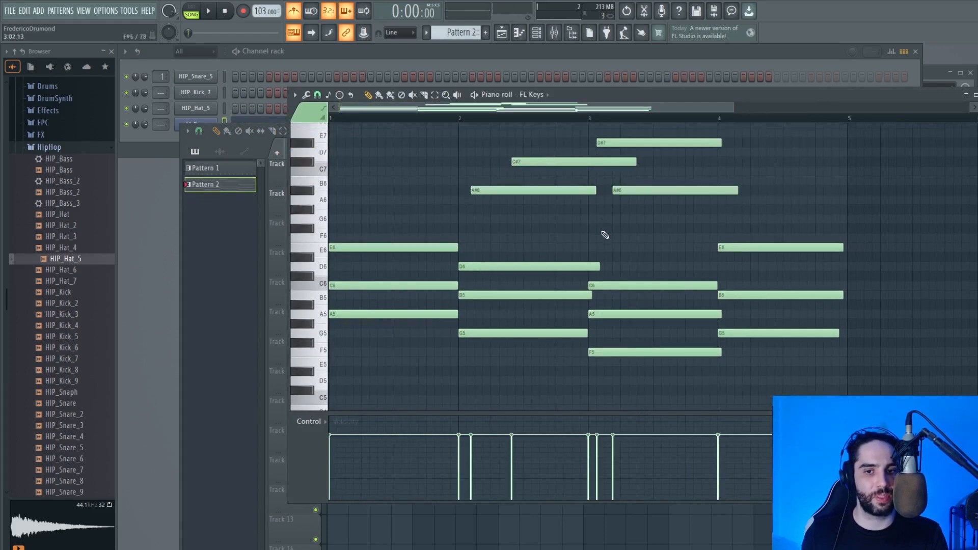
Delete the two A#6 notes, the D#7 and the C#7 above the chords.
{"action": "scroll", "coordinate": [631, 258], "scroll_direction": "up", "scroll_amount": 2}
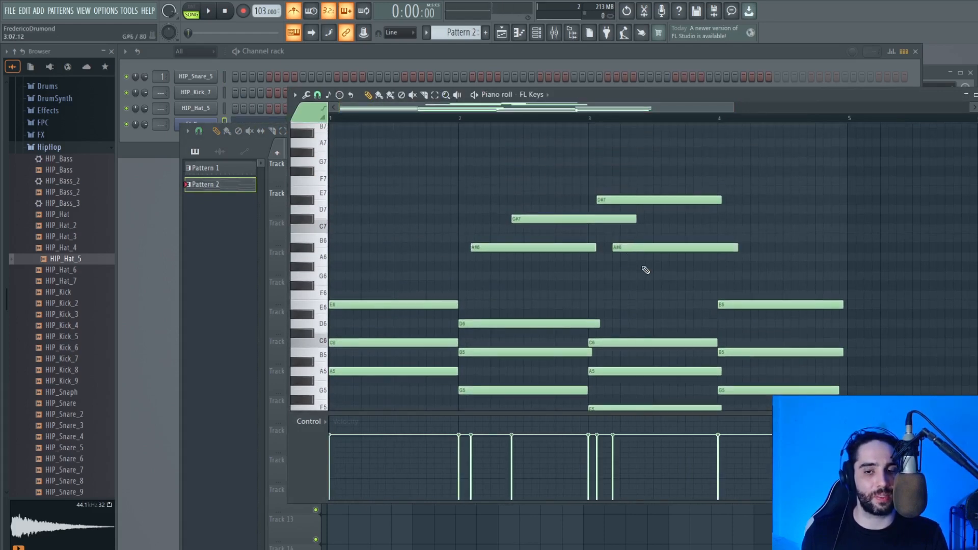
{"action": "right_click", "coordinate": [649, 248]}
{"action": "right_click", "coordinate": [620, 200]}
{"action": "right_click", "coordinate": [587, 220]}
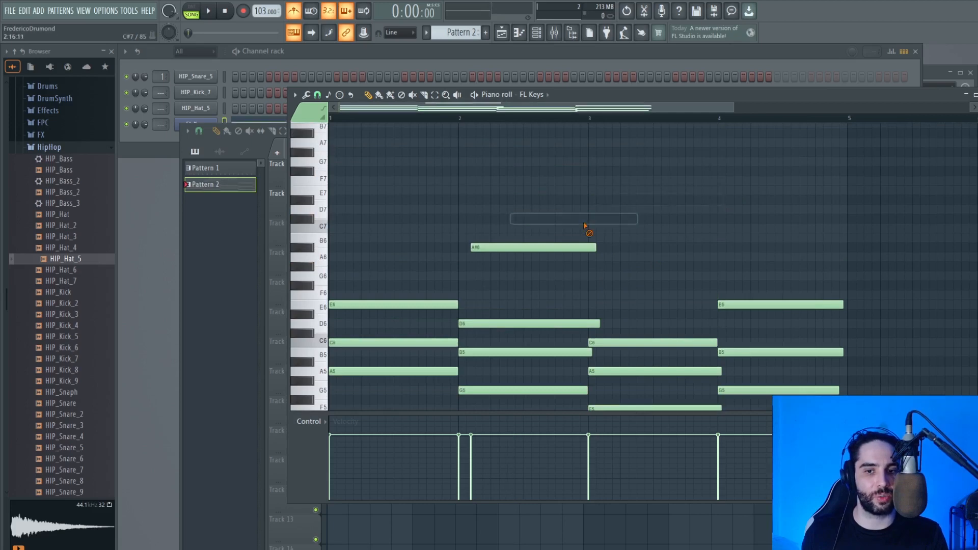
{"action": "right_click", "coordinate": [556, 247]}
Draw notes G7, D#7, F7 and B6 above the chords in bars 2 and 3.
{"action": "left_click", "coordinate": [492, 162]}
{"action": "left_click", "coordinate": [557, 199]}
{"action": "left_click", "coordinate": [638, 180]}
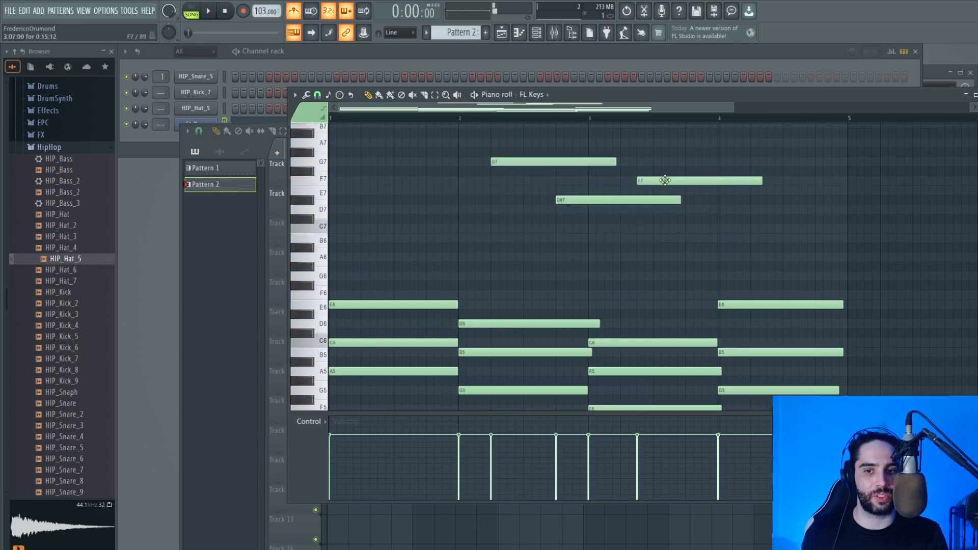
{"action": "left_click", "coordinate": [646, 238]}
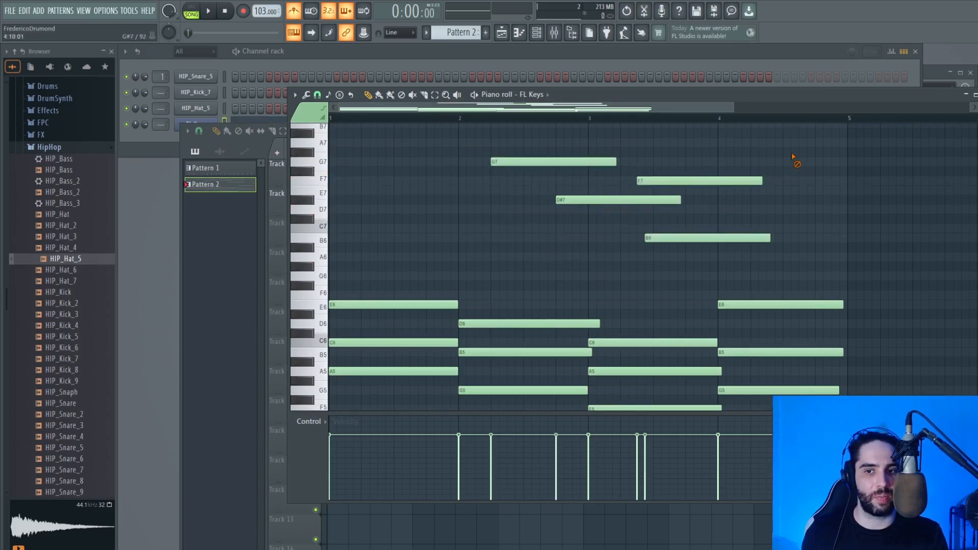
Delete the B6, F7, D#7 and G7 notes above the chords and return to the Playlist.
{"action": "right_click", "coordinate": [762, 237]}
{"action": "right_click", "coordinate": [689, 181]}
{"action": "right_click", "coordinate": [621, 200]}
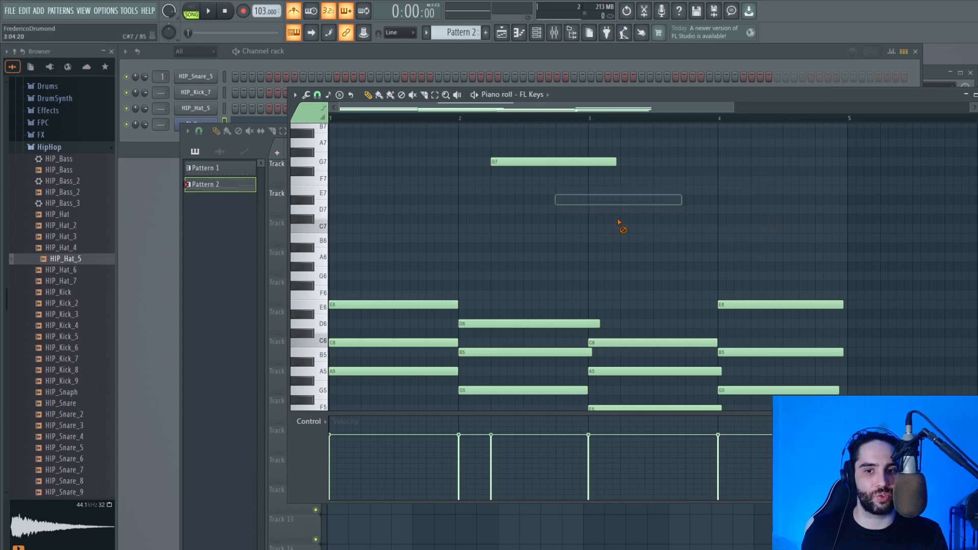
{"action": "right_click", "coordinate": [538, 162]}
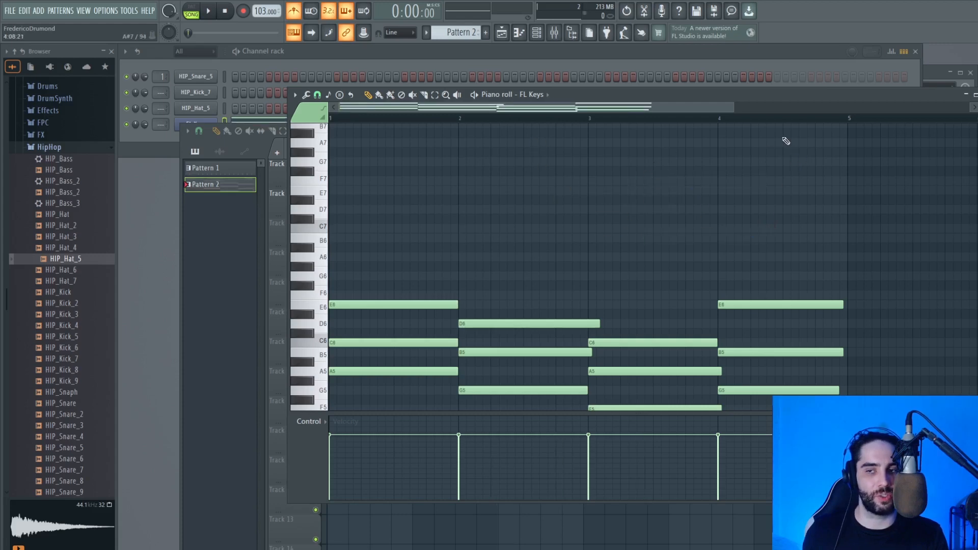
{"action": "left_click", "coordinate": [501, 32]}
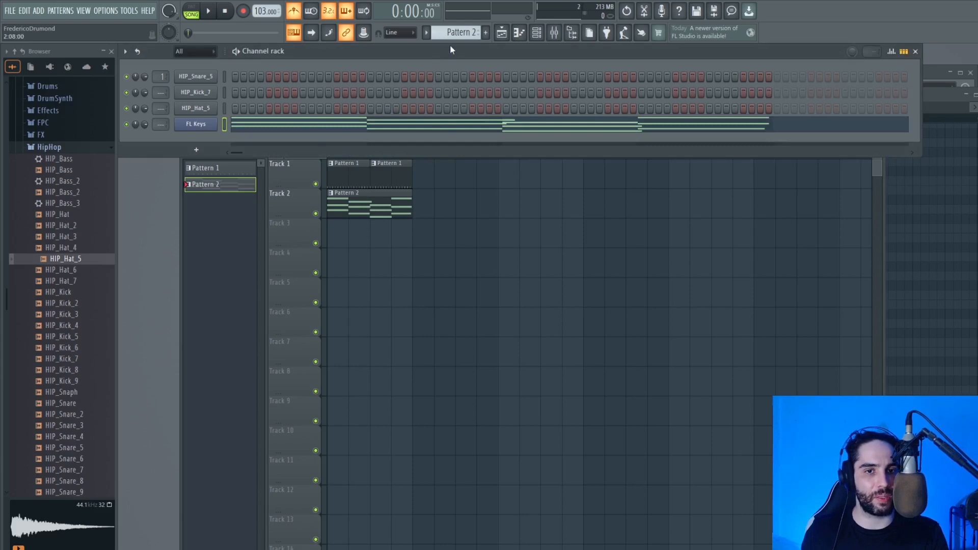
Switch to empty Pattern 3, place it at bar 1 of Track 3, and open its FL Keys Piano roll.
{"action": "scroll", "coordinate": [462, 30], "scroll_direction": "up", "scroll_amount": 1}
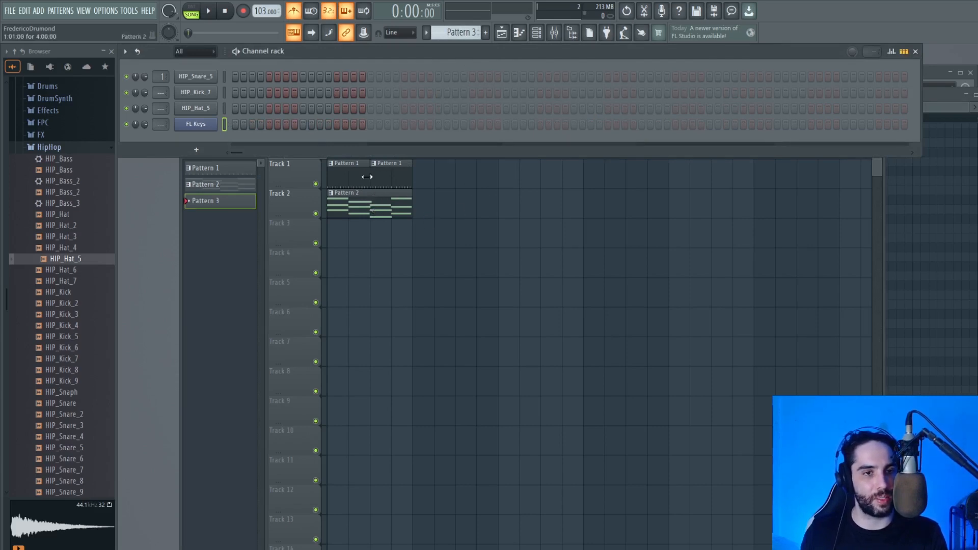
{"action": "left_click", "coordinate": [336, 242]}
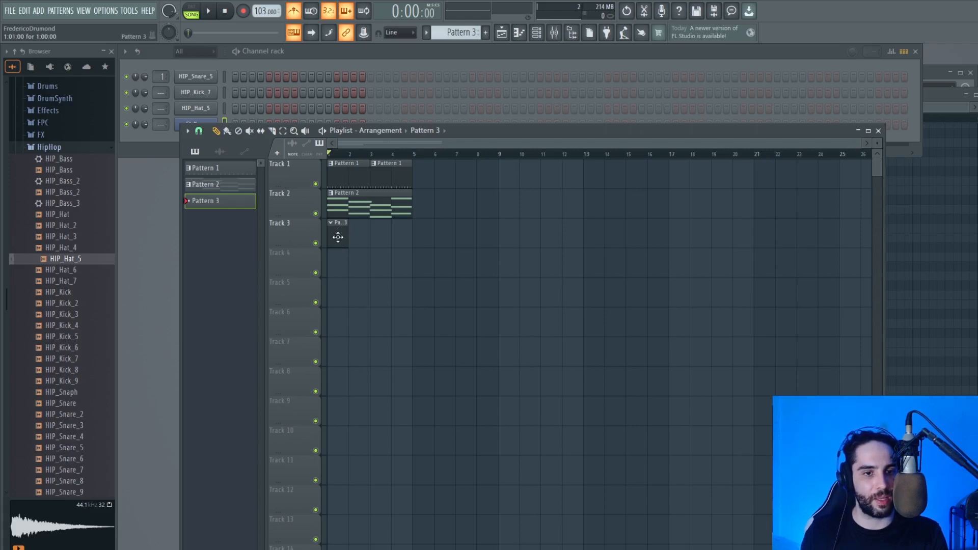
{"action": "left_click", "coordinate": [225, 123]}
{"action": "right_click", "coordinate": [205, 124]}
{"action": "left_click", "coordinate": [240, 125]}
{"action": "right_click", "coordinate": [199, 126]}
{"action": "left_click", "coordinate": [235, 125]}
{"action": "left_click_drag", "start_coordinate": [569, 96], "coordinate": [465, 102]}
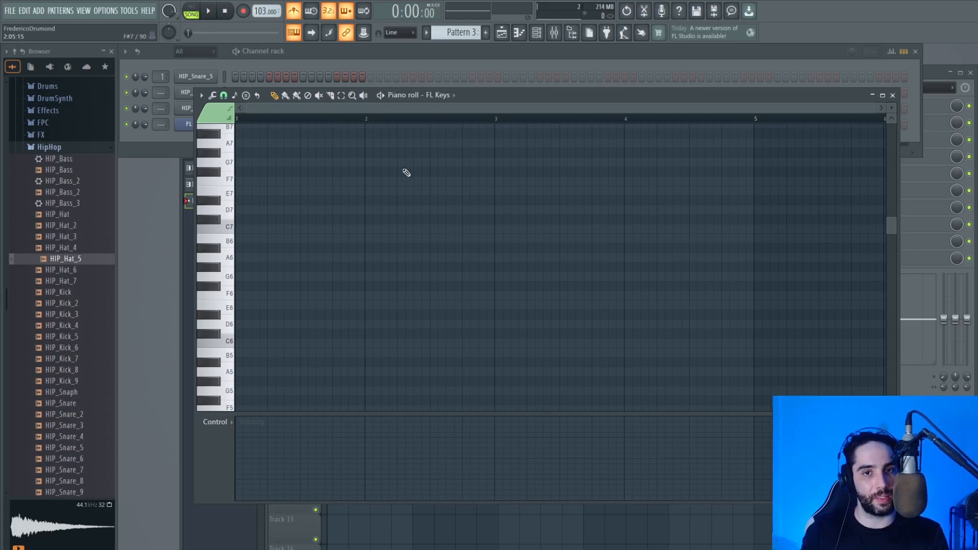
Preview the song, then draw one-bar notes D7, C7 and B6 in sequence across bars 1 to 3.
{"action": "key", "text": "space"}
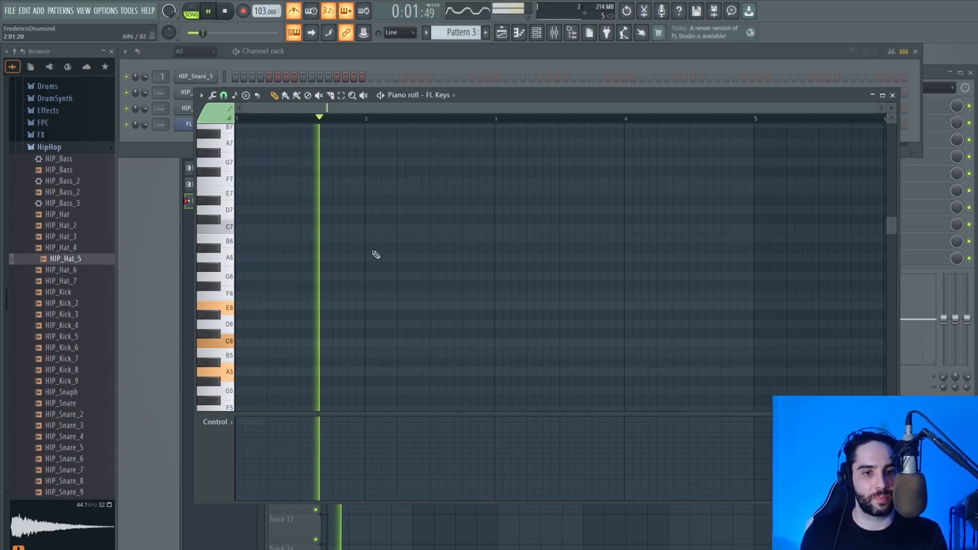
{"action": "key", "text": "space"}
{"action": "left_click", "coordinate": [240, 211]}
{"action": "left_click_drag", "start_coordinate": [240, 211], "coordinate": [232, 211]}
{"action": "left_click", "coordinate": [361, 229]}
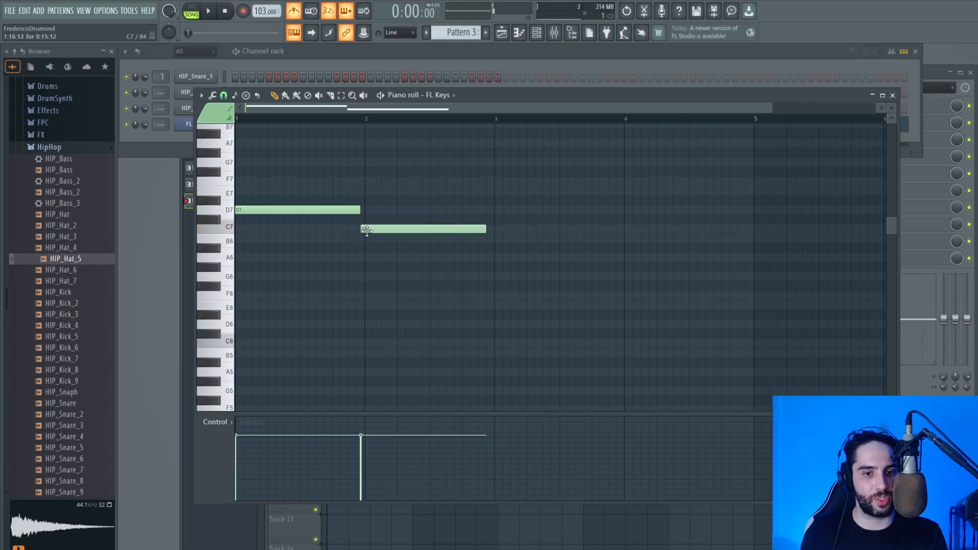
{"action": "left_click", "coordinate": [496, 238]}
With the song playing, add an E7 note in bar 1 and move the C7 note to D7 at bar 2.
{"action": "key", "text": "space"}
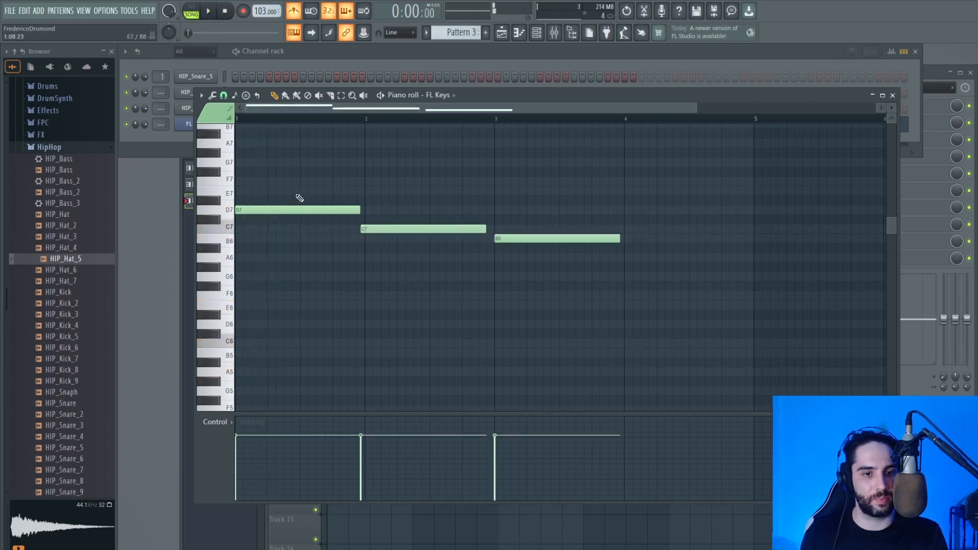
{"action": "left_click", "coordinate": [276, 191]}
{"action": "left_click_drag", "start_coordinate": [316, 191], "coordinate": [340, 191]}
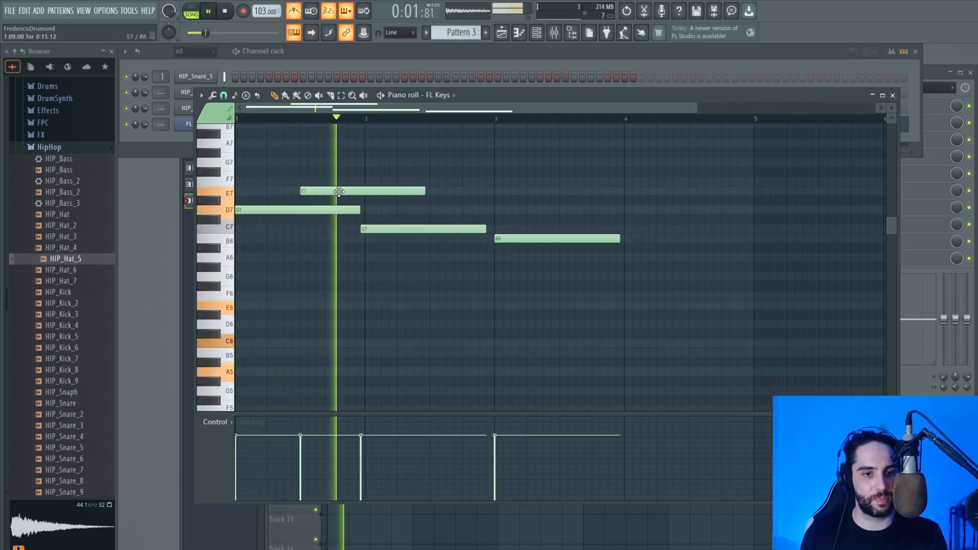
{"action": "left_click_drag", "start_coordinate": [402, 232], "coordinate": [369, 192]}
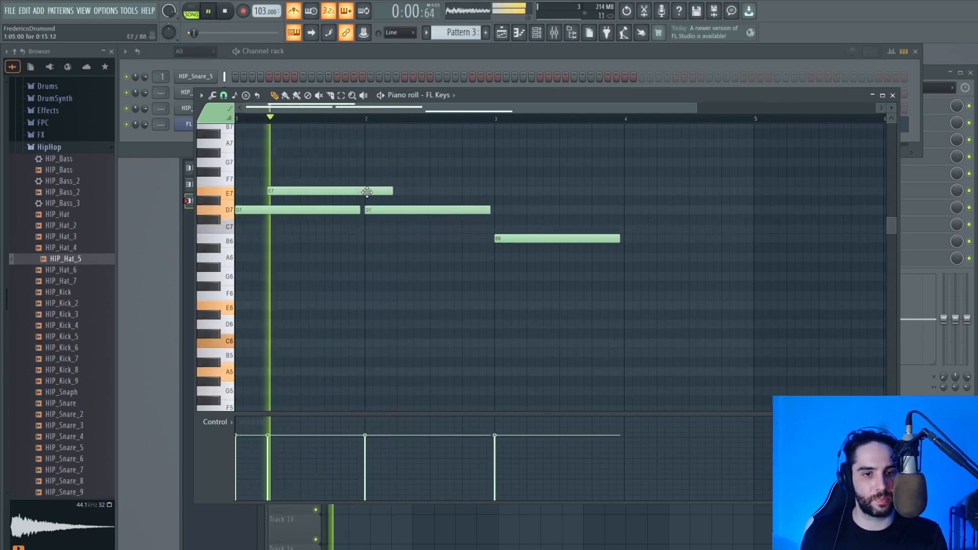
Add an E7 note in bar 2 and an A6 note at bar 4, and return to the Playlist.
{"action": "left_click", "coordinate": [399, 192]}
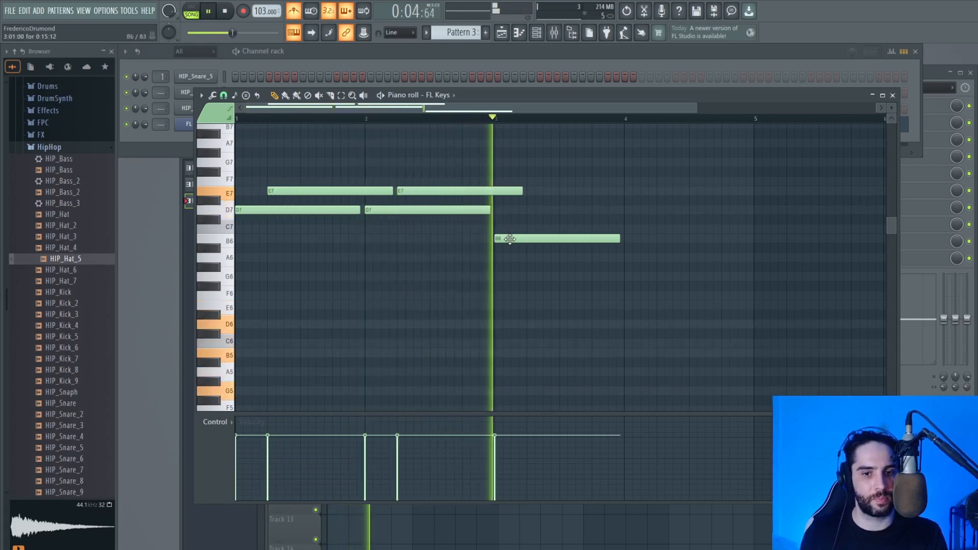
{"action": "left_click", "coordinate": [626, 258]}
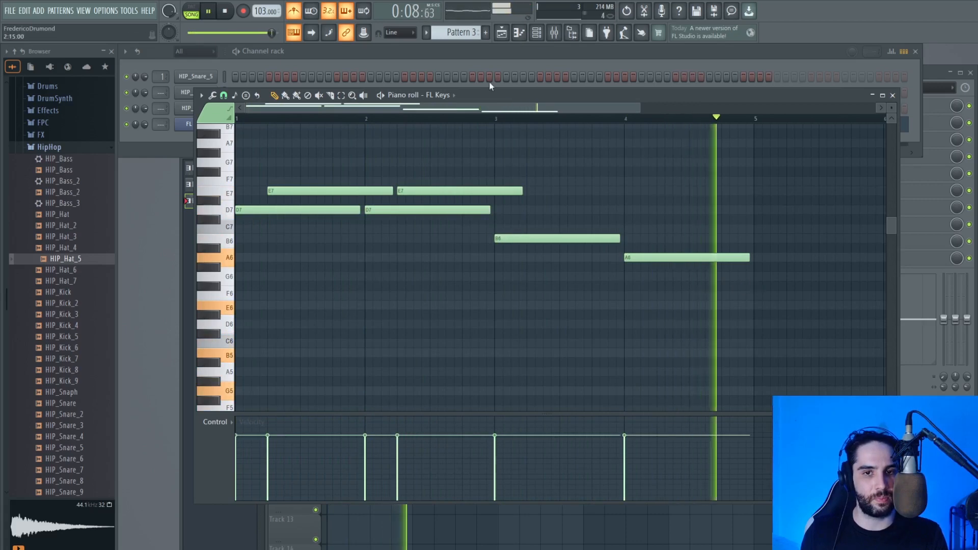
{"action": "key", "text": "space"}
{"action": "key", "text": "F5"}
{"action": "left_click", "coordinate": [913, 64]}
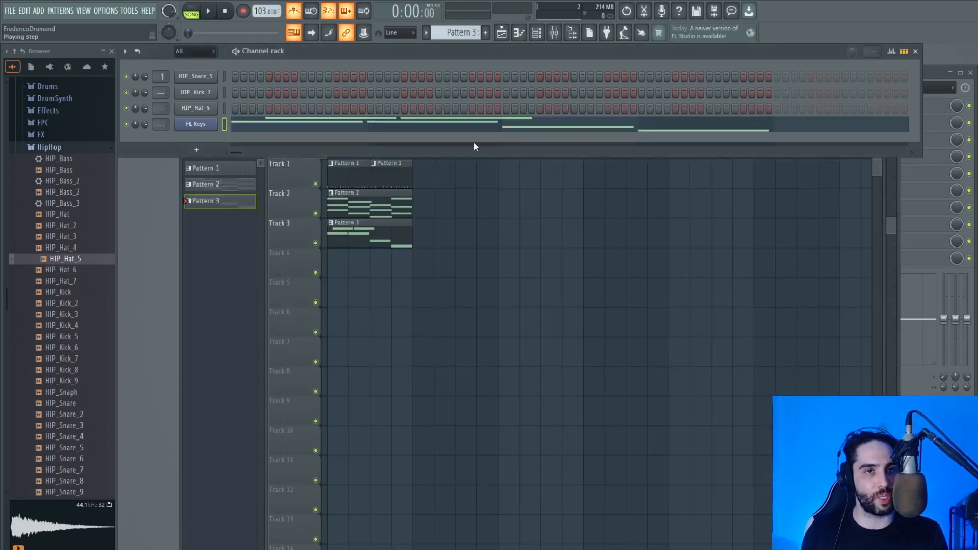
Switch to empty Pattern 4 and record FL Keys chords into it while the song plays.
{"action": "left_click_drag", "start_coordinate": [466, 34], "coordinate": [466, 29]}
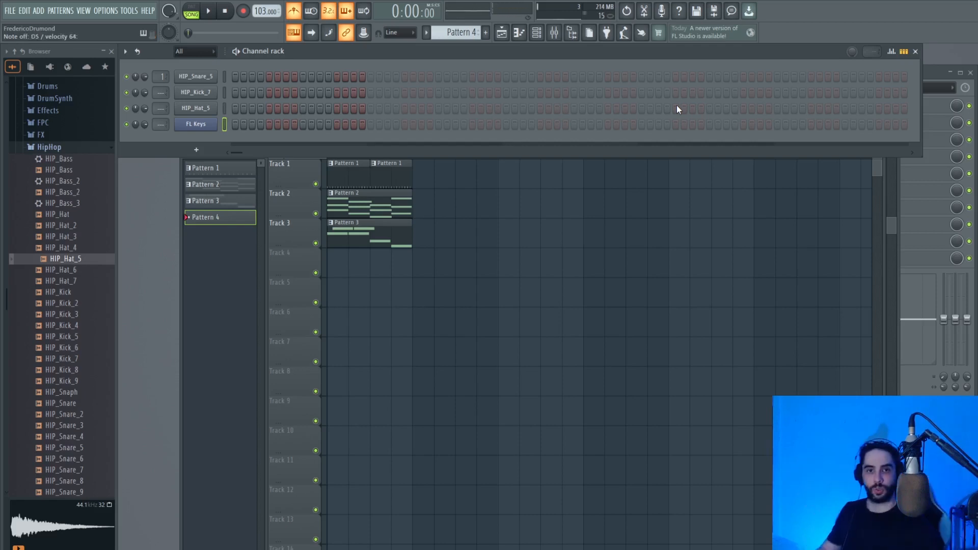
{"action": "left_click", "coordinate": [244, 11]}
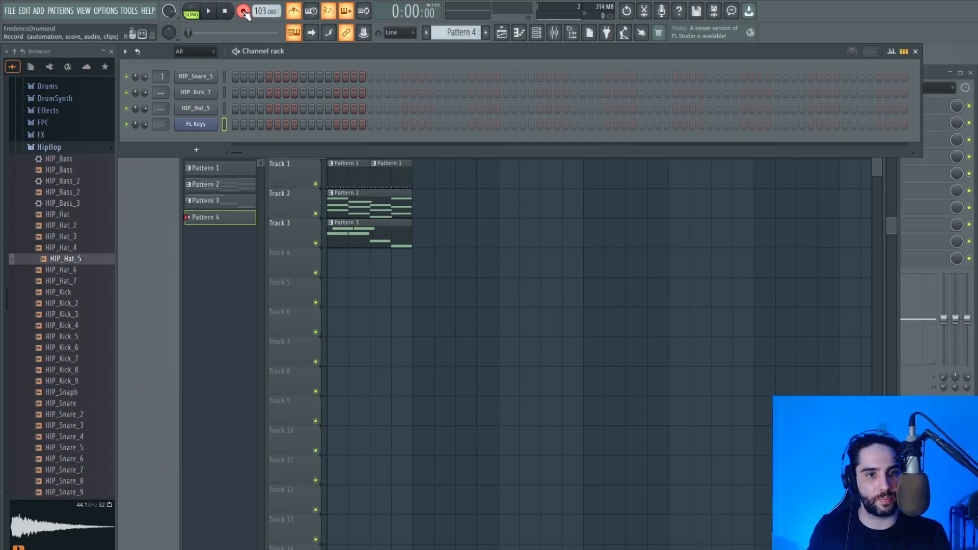
{"action": "left_click", "coordinate": [210, 11]}
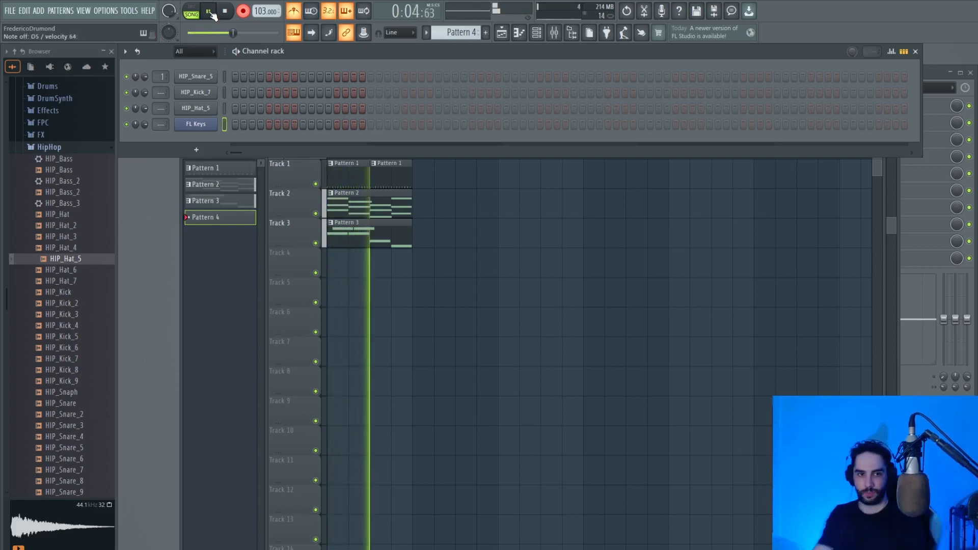
{"action": "left_click", "coordinate": [226, 12]}
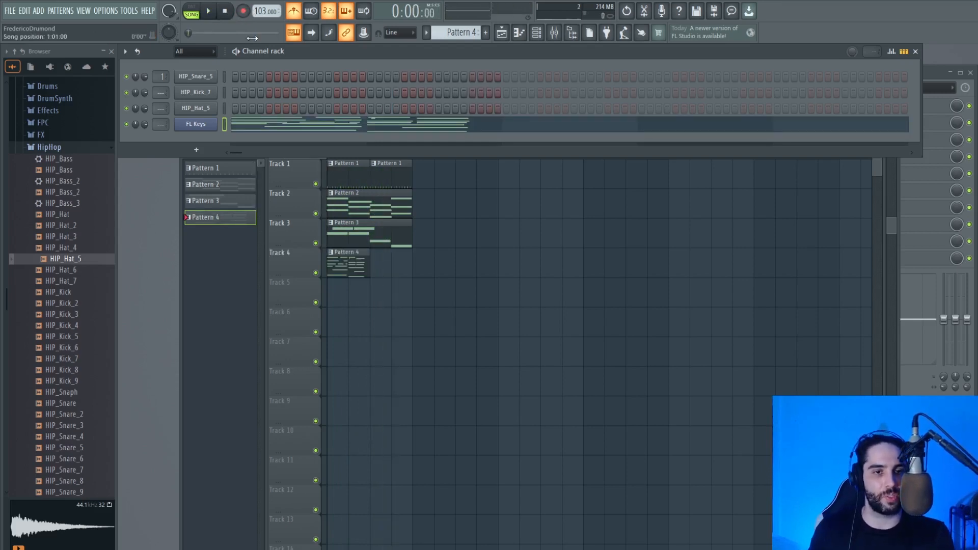
Open Pattern 4's recorded FL Keys notes in the Piano roll and play them in pattern mode.
{"action": "left_click", "coordinate": [360, 127]}
{"action": "scroll", "coordinate": [382, 196], "scroll_direction": "down", "scroll_amount": 7}
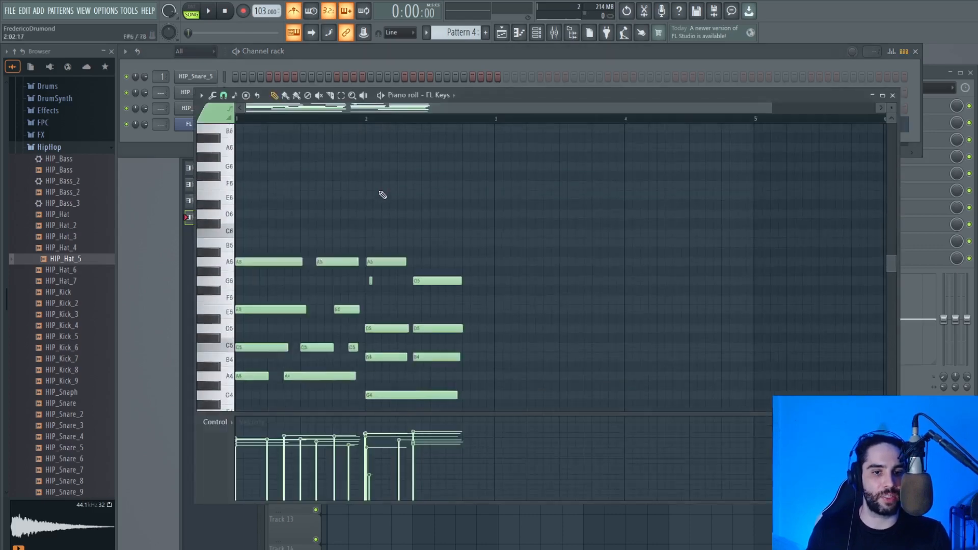
{"action": "left_click", "coordinate": [195, 11]}
{"action": "scroll", "coordinate": [356, 178], "scroll_direction": "up", "scroll_amount": 2}
{"action": "scroll", "coordinate": [367, 178], "scroll_direction": "down", "scroll_amount": 2}
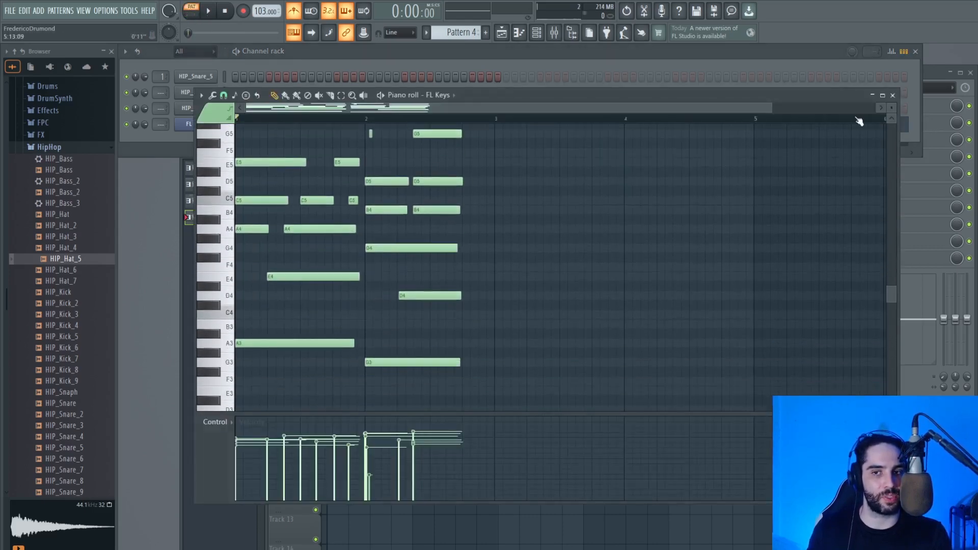
{"action": "left_click_drag", "start_coordinate": [892, 108], "coordinate": [891, 116]}
{"action": "key", "text": "space"}
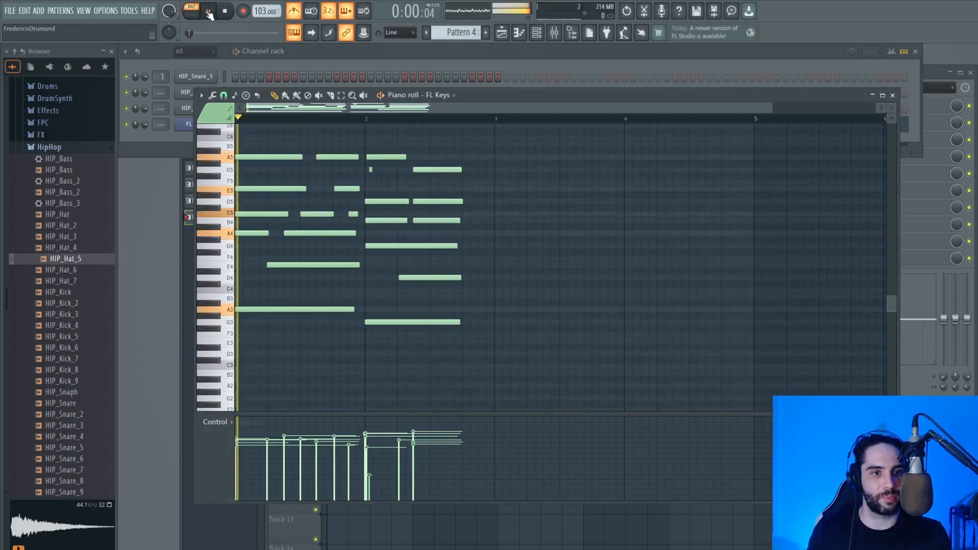
{"action": "scroll", "coordinate": [576, 218], "scroll_direction": "up", "scroll_amount": 1}
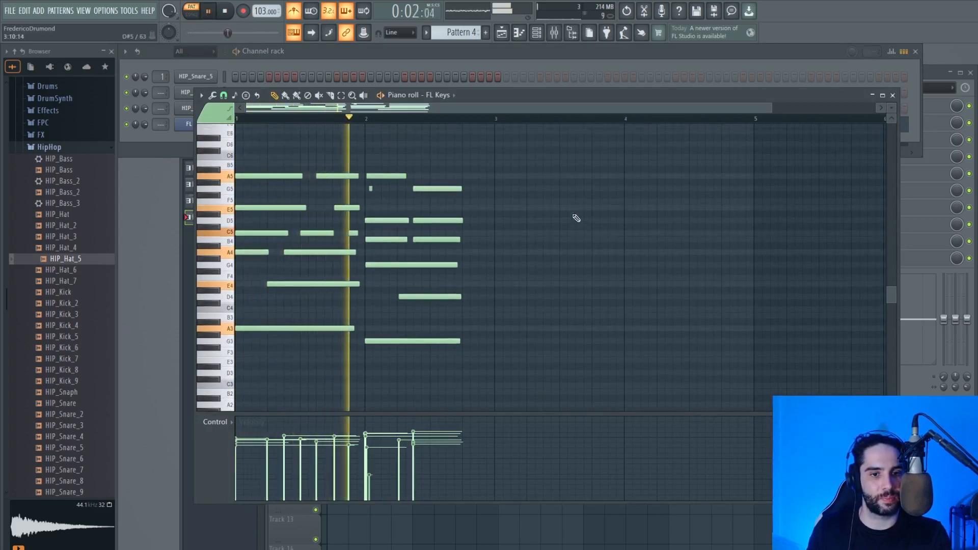
{"action": "key", "text": "space"}
Delete all the recorded FL Keys notes from Pattern 4 in the Piano roll.
{"action": "left_click", "coordinate": [431, 182]}
{"action": "right_click", "coordinate": [435, 182]}
{"action": "mouse_move", "coordinate": [423, 188]}
{"action": "left_mouse_down"}
{"action": "mouse_move", "coordinate": [397, 176]}
{"action": "mouse_move", "coordinate": [410, 176]}
{"action": "left_mouse_up"}
{"action": "right_click", "coordinate": [442, 190]}
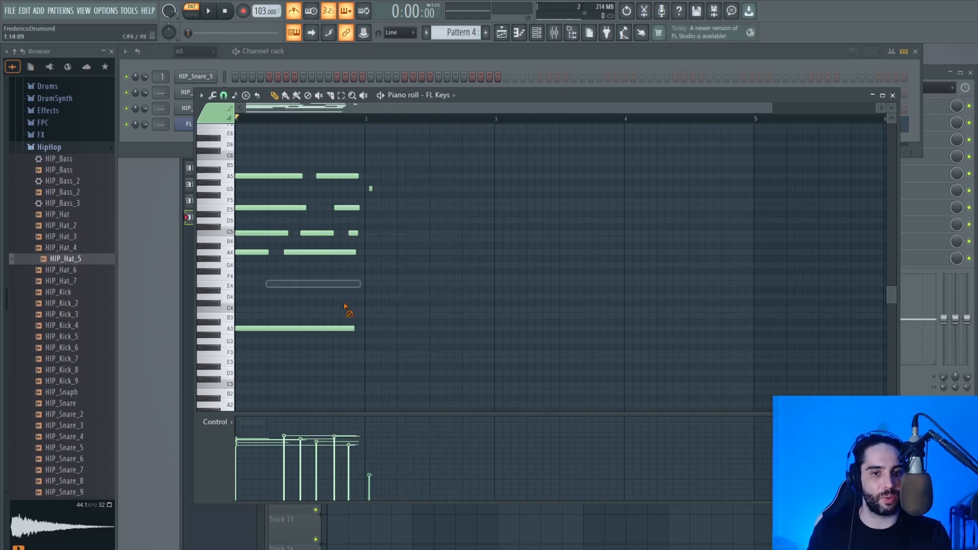
{"action": "right_click", "coordinate": [370, 182]}
{"action": "right_click", "coordinate": [353, 225]}
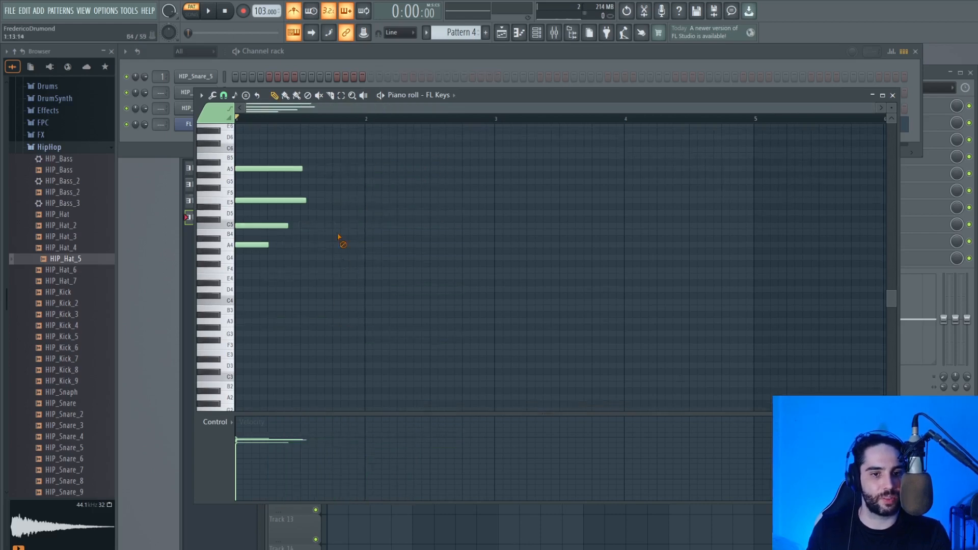
{"action": "right_click", "coordinate": [263, 245]}
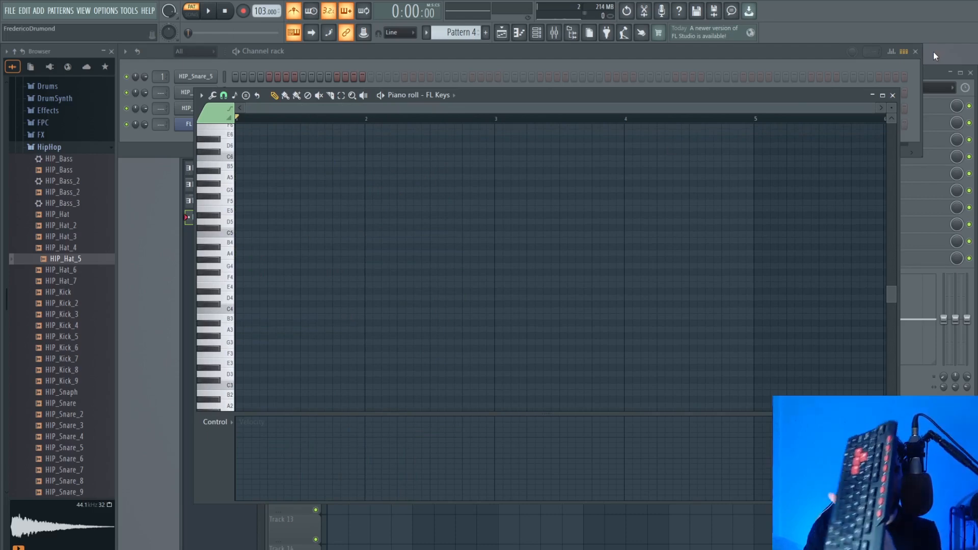
Bring up the Channel rack and audition FL Keys chords using the computer's typing keyboard.
{"action": "key", "text": "F8"}
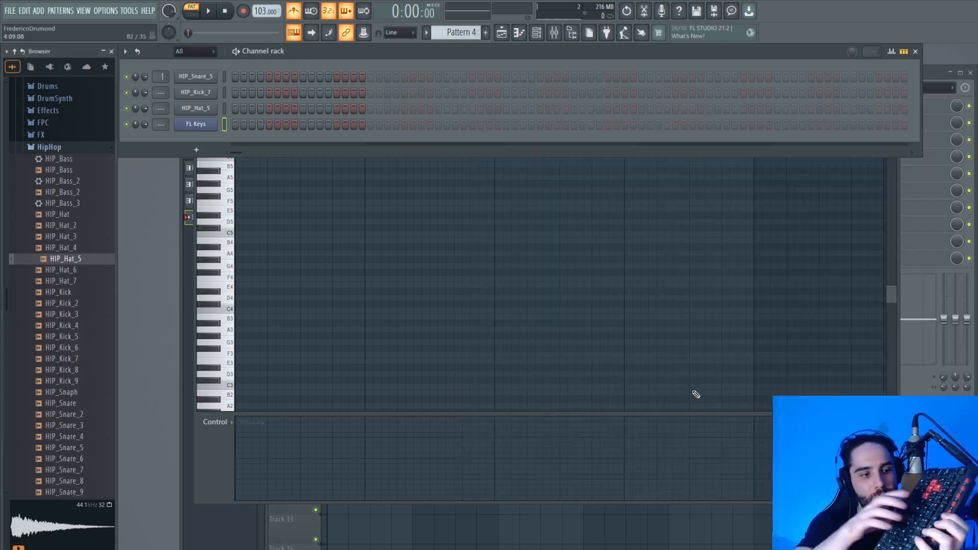
{"action": "key", "text": "q"}
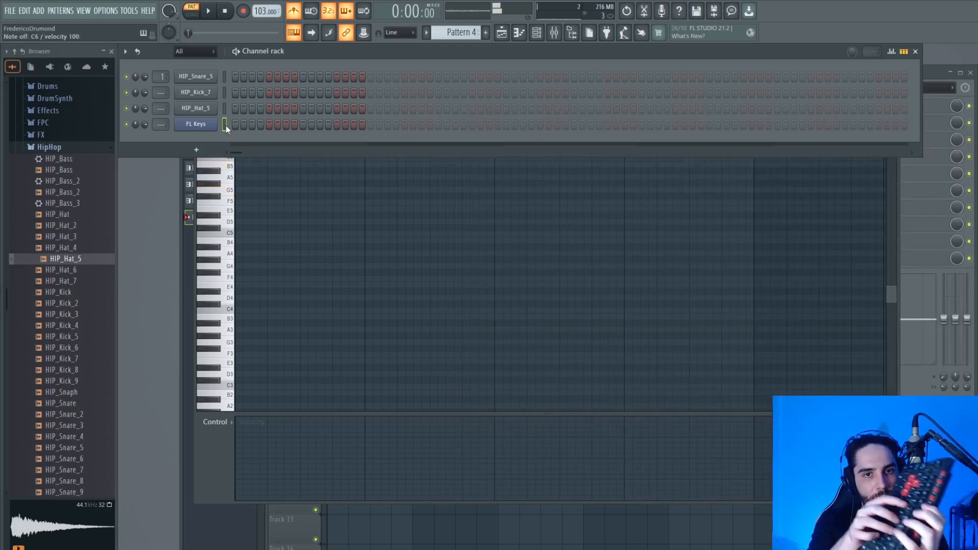
{"action": "key", "text": "b"}
{"action": "key", "text": "m"}
{"action": "key", "text": "b"}
{"action": "key", "text": "m"}
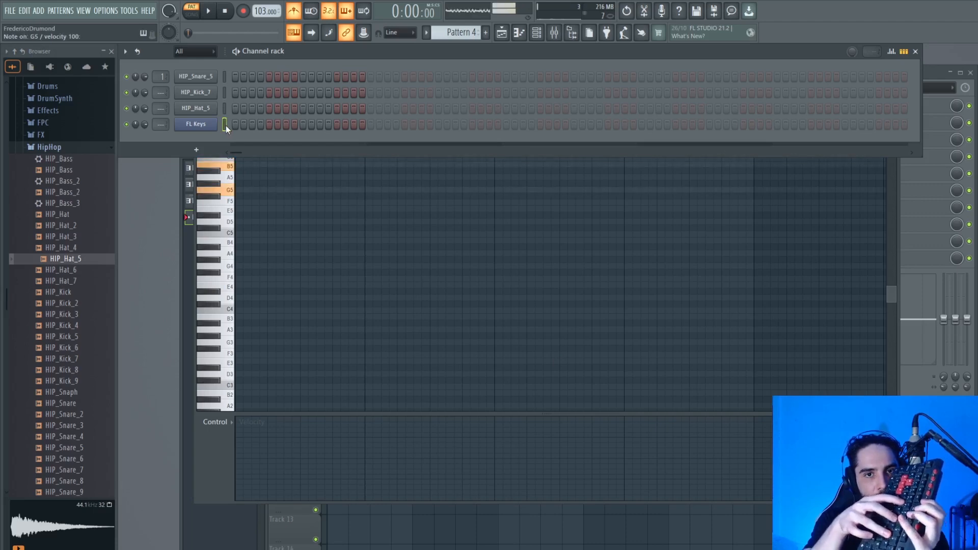
{"action": "key", "text": "m"}
{"action": "key", "text": "b"}
{"action": "key", "text": "m"}
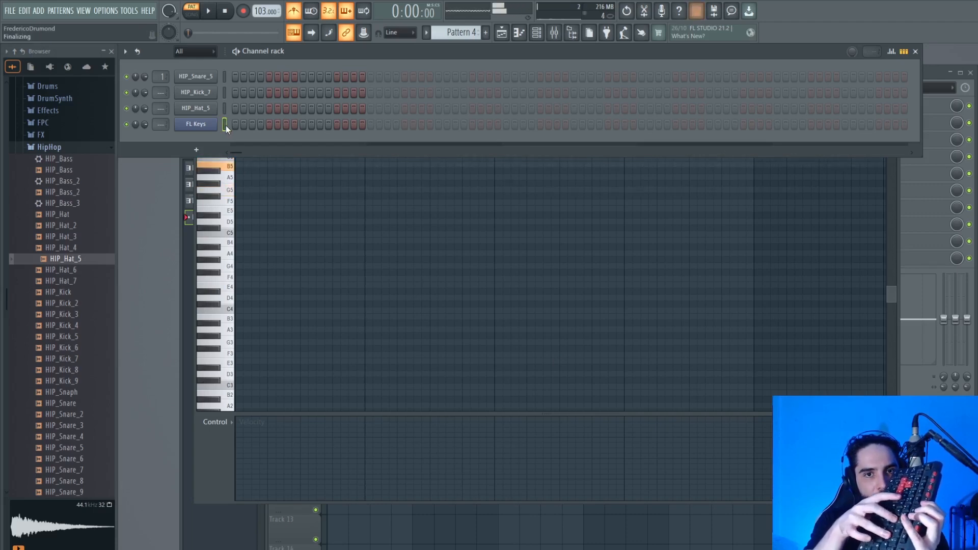
{"action": "key", "text": "v"}
{"action": "key", "text": "n"}
{"action": "key", "text": "q"}
{"action": "key", "text": "c"}
{"action": "key", "text": "b"}
{"action": "key", "text": "m"}
{"action": "key", "text": "w"}
{"action": "key", "text": "b"}
{"action": "key", "text": "m"}
{"action": "key", "text": "v"}
{"action": "key", "text": "n"}
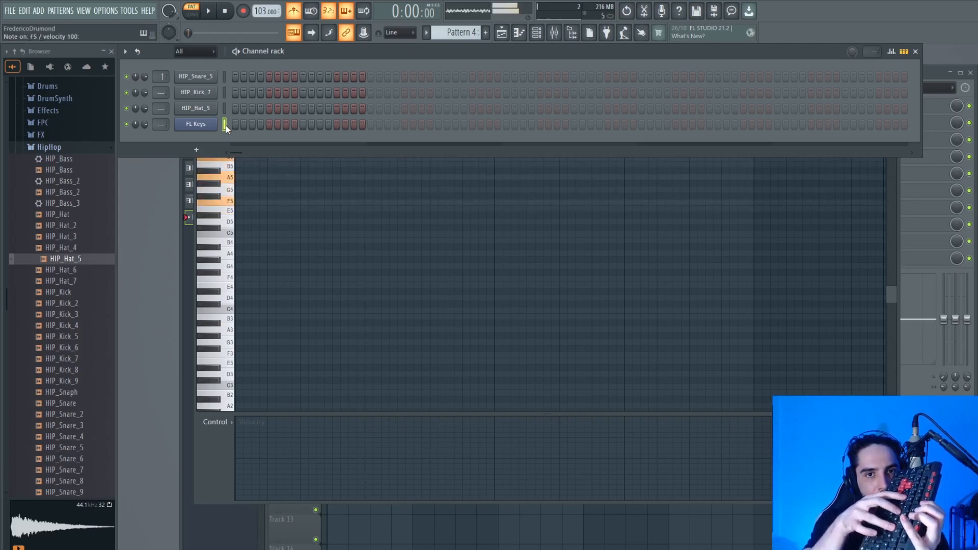
{"action": "key", "text": "c"}
{"action": "key", "text": "b"}
{"action": "key", "text": "m"}
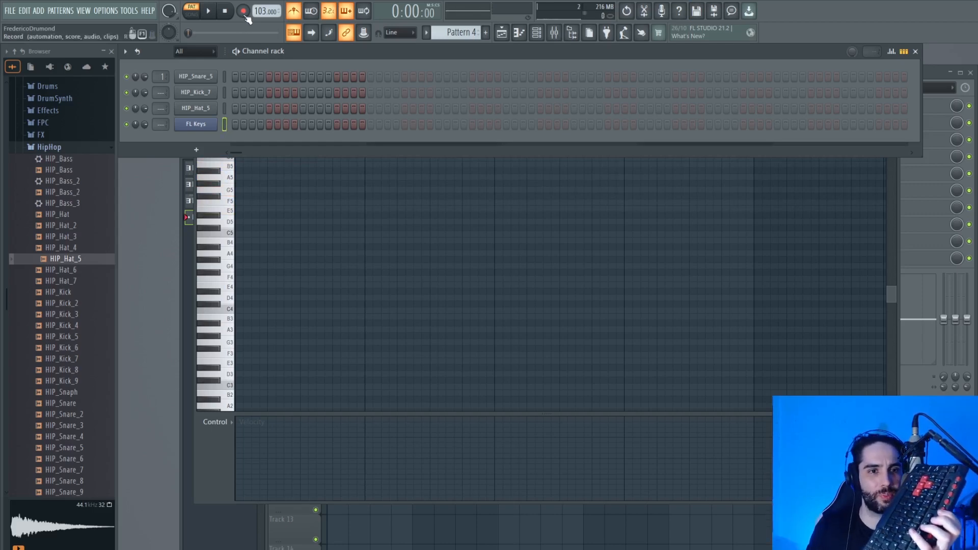
Record the FL Keys chords G5-B5-D6, F5-A5-C6 and E5-G5-B5 into Pattern 4 with the typing keyboard.
{"action": "left_click", "coordinate": [211, 15]}
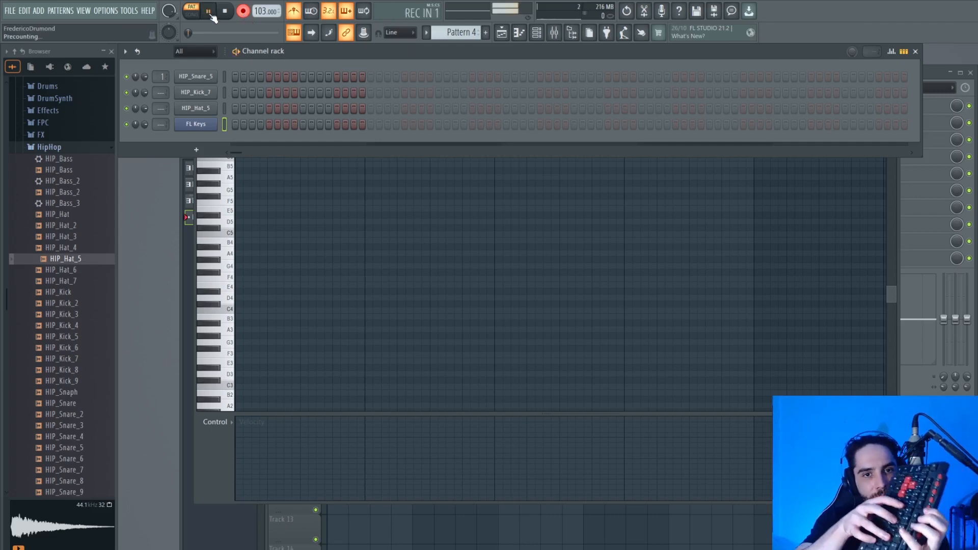
{"action": "key", "text": "b"}
{"action": "key", "text": "m"}
{"action": "key", "text": "v"}
{"action": "key", "text": "n"}
{"action": "key", "text": "comma"}
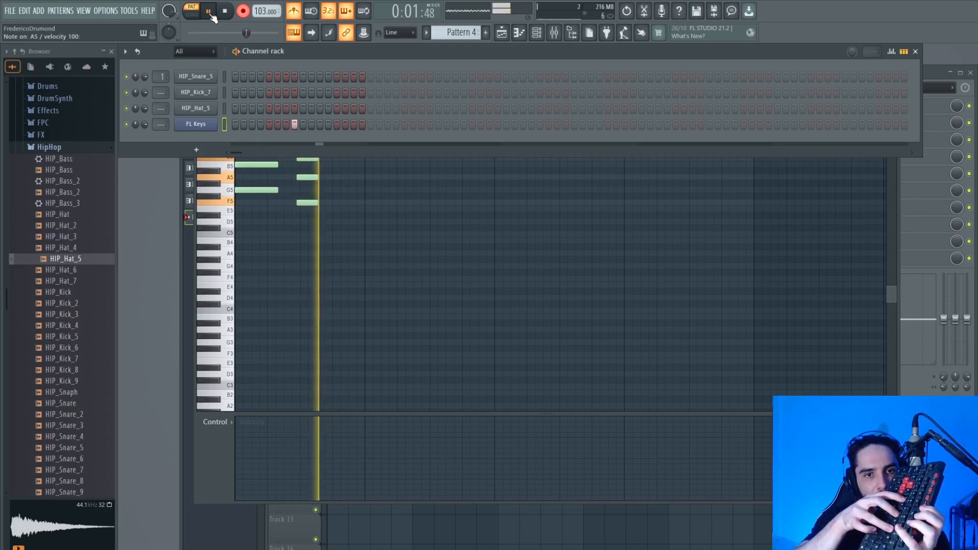
{"action": "key", "text": "c"}
{"action": "key", "text": "b"}
{"action": "key", "text": "m"}
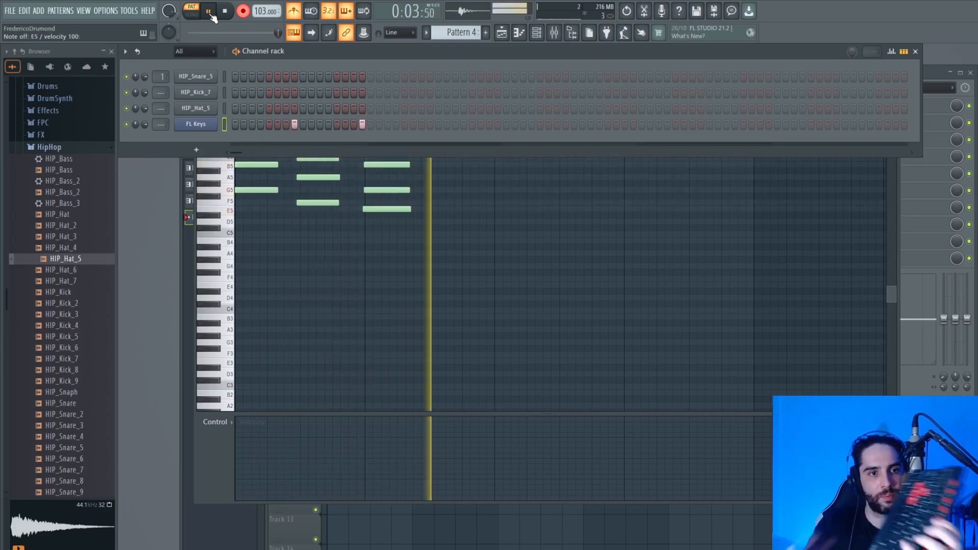
{"action": "key", "text": "space"}
Open Pattern 4's newly recorded chords in the Piano roll and play them back.
{"action": "left_click", "coordinate": [296, 127]}
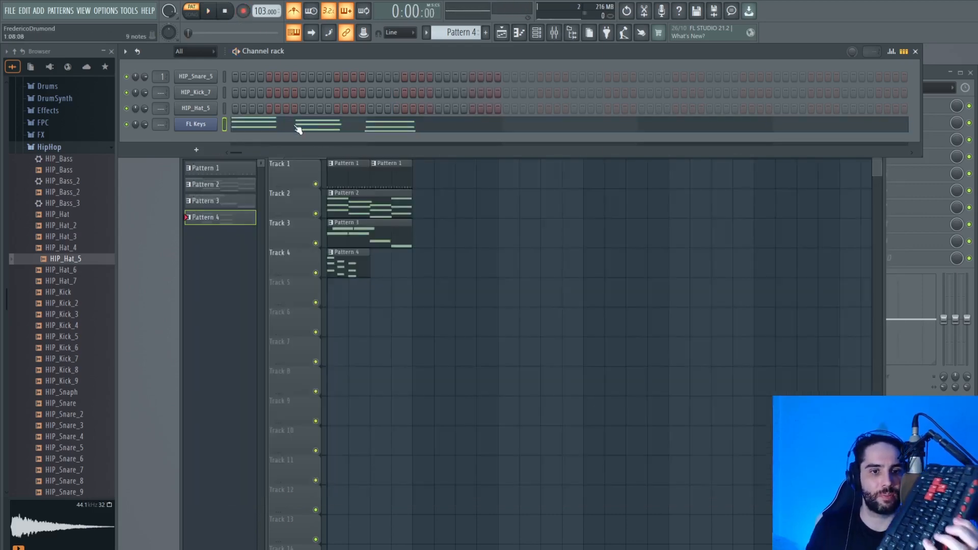
{"action": "left_click", "coordinate": [308, 128]}
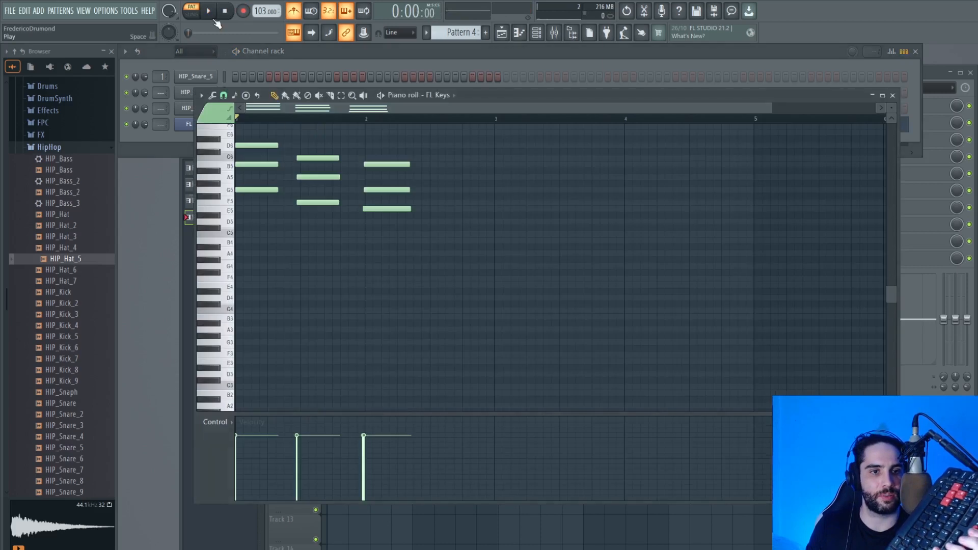
{"action": "scroll", "coordinate": [274, 183], "scroll_direction": "up", "scroll_amount": 3}
{"action": "left_click", "coordinate": [211, 14]}
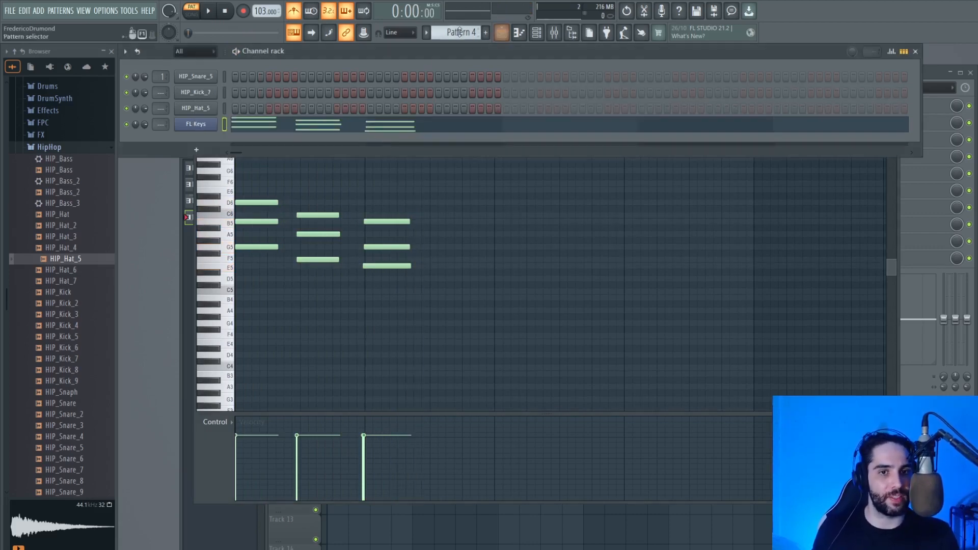
Switch to Pattern 1.
{"action": "scroll", "coordinate": [453, 32], "scroll_direction": "down", "scroll_amount": 3}
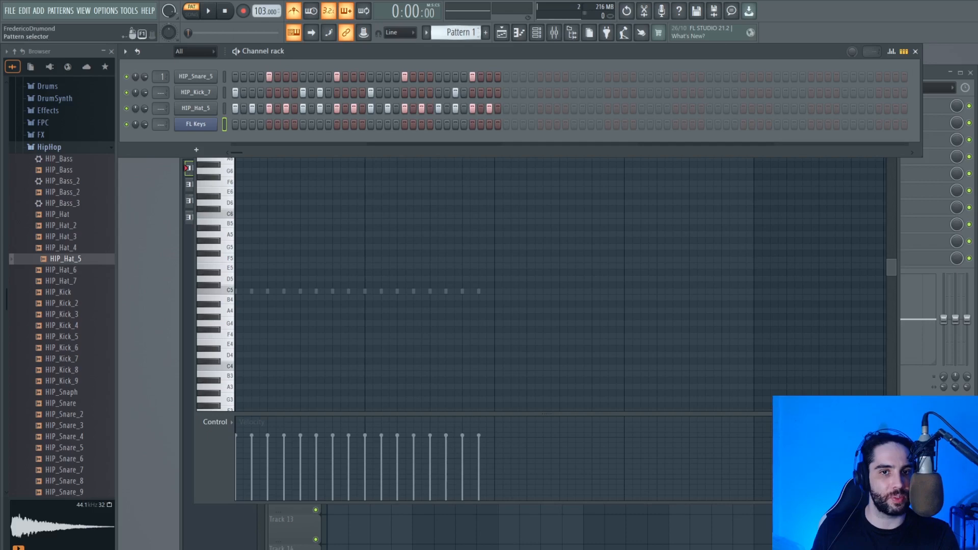
Switch to Pattern 3.
{"action": "scroll", "coordinate": [455, 33], "scroll_direction": "up", "scroll_amount": 1}
{"action": "scroll", "coordinate": [455, 33], "scroll_direction": "up", "scroll_amount": 1}
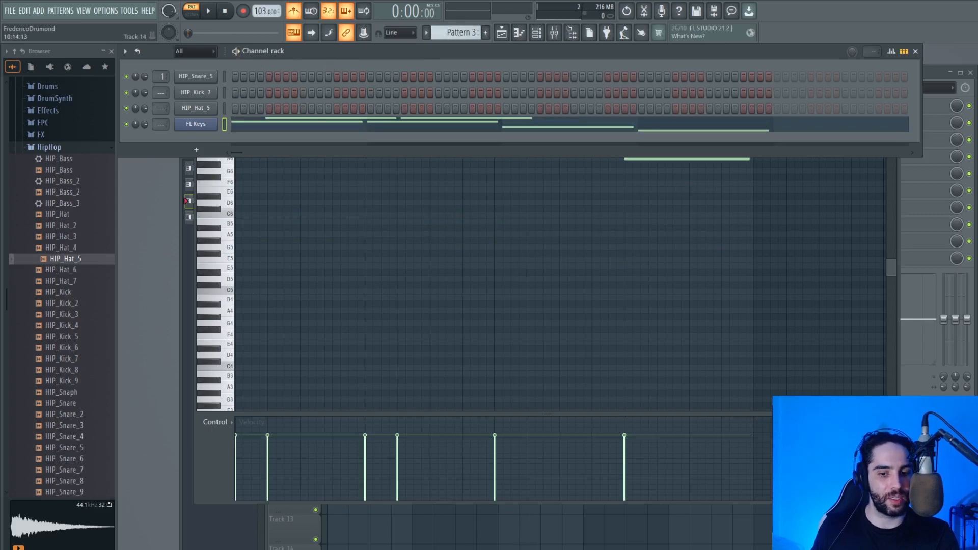
Switch to the Notepad notes, highlight the Channel Rack and PLAYLIST lines, and return to FL Studio's Playlist.
{"action": "left_click", "coordinate": [532, 549]}
{"action": "left_click_drag", "start_coordinate": [233, 128], "coordinate": [138, 128]}
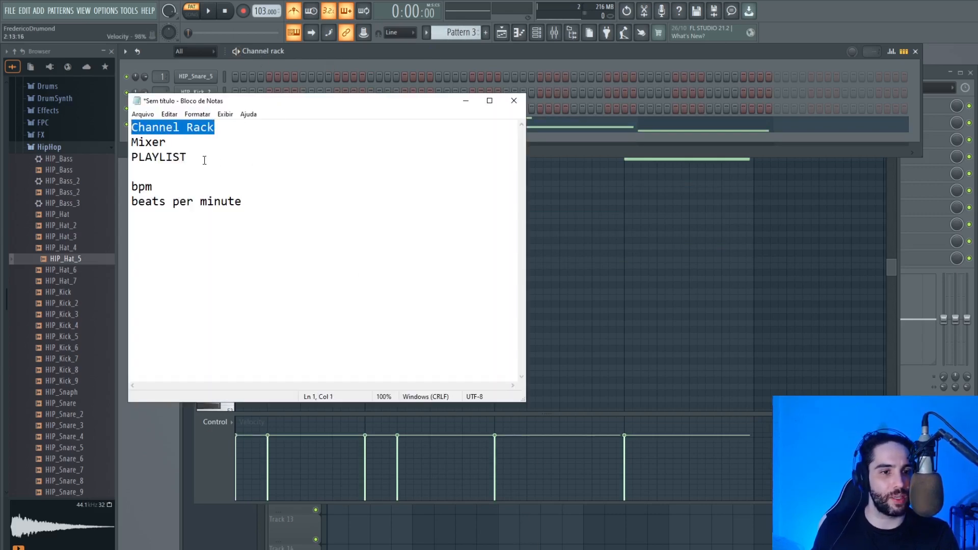
{"action": "left_click_drag", "start_coordinate": [204, 160], "coordinate": [128, 158]}
{"action": "left_click", "coordinate": [501, 32]}
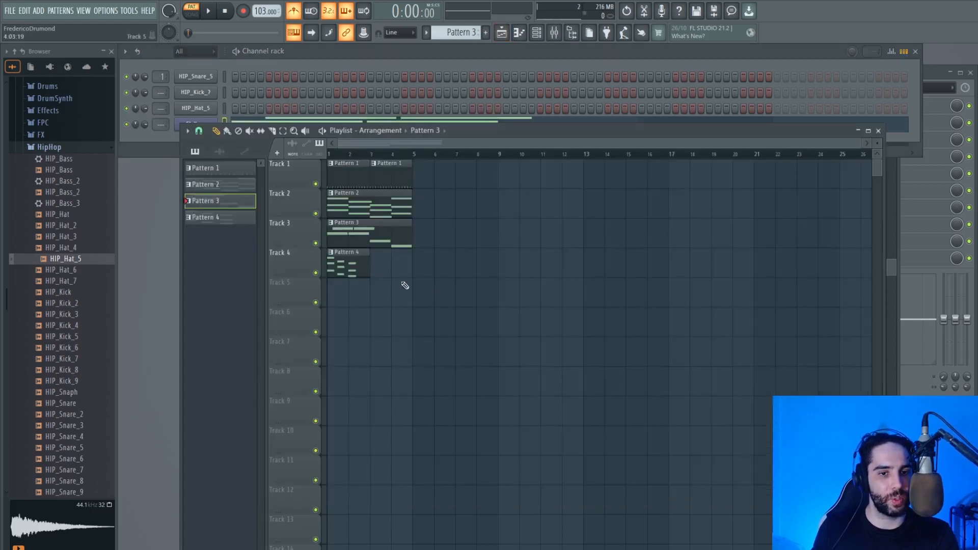
Highlight the Mixer line in the Notepad notes, then view the Channel rack and Mixer in FL Studio and close the Mixer.
{"action": "key", "text": "alt+Tab"}
{"action": "left_click_drag", "start_coordinate": [190, 144], "coordinate": [130, 144]}
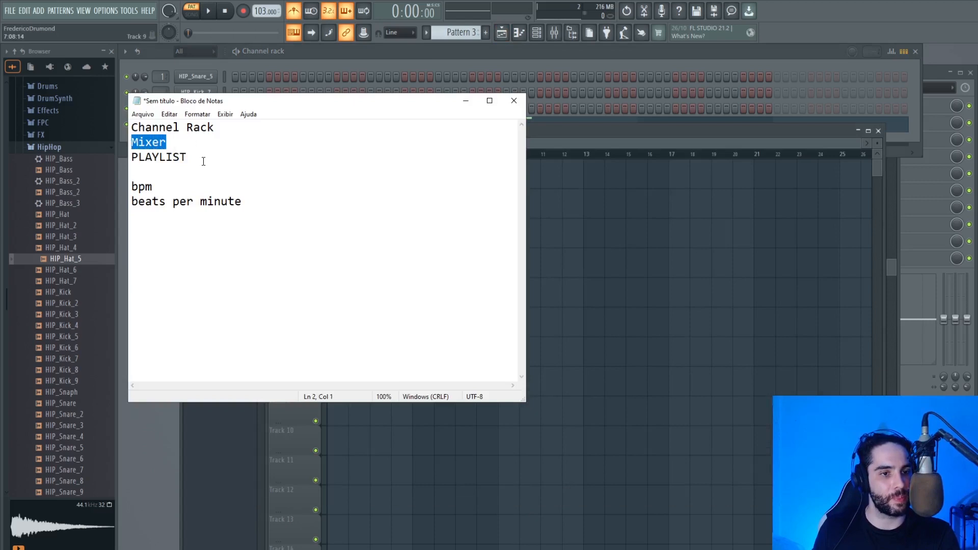
{"action": "left_click", "coordinate": [339, 54]}
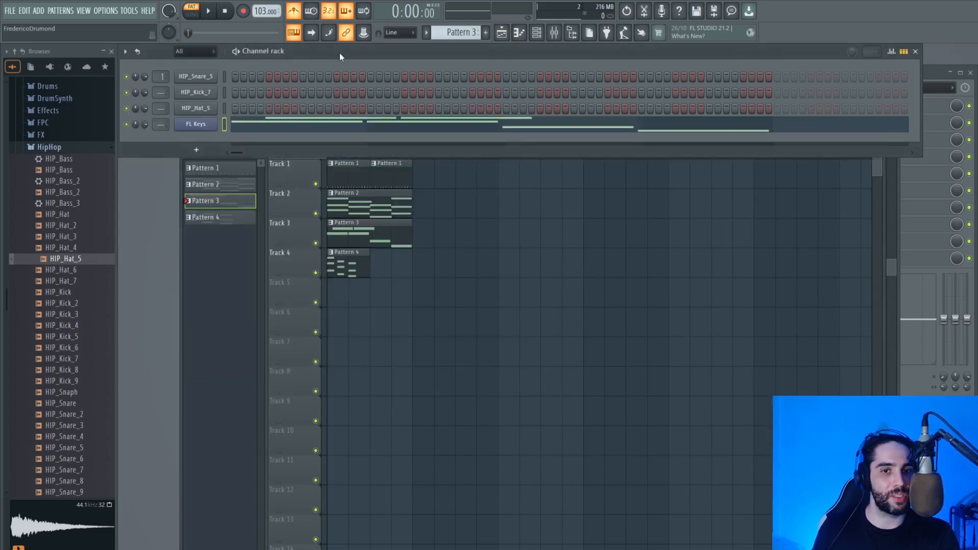
{"action": "left_click", "coordinate": [553, 33]}
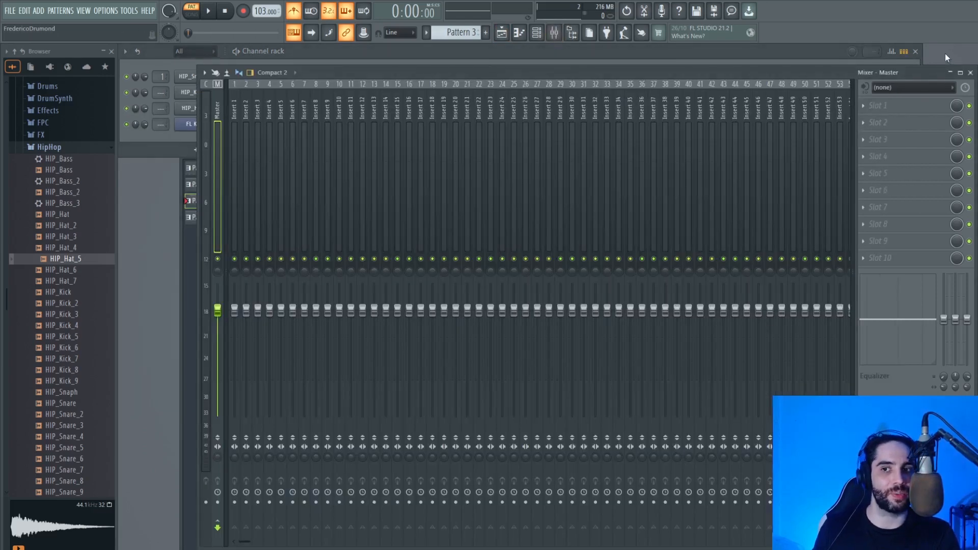
{"action": "left_click", "coordinate": [712, 53]}
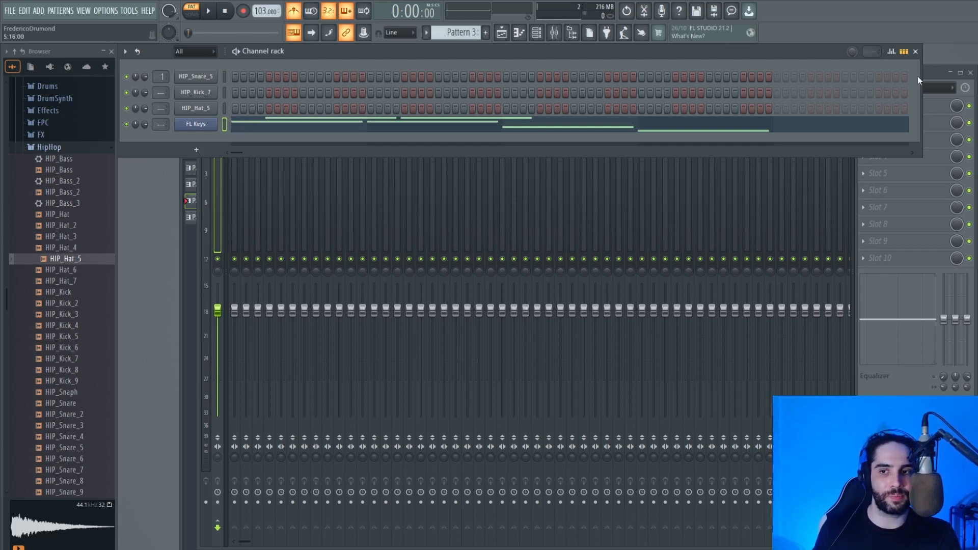
{"action": "left_click", "coordinate": [970, 72]}
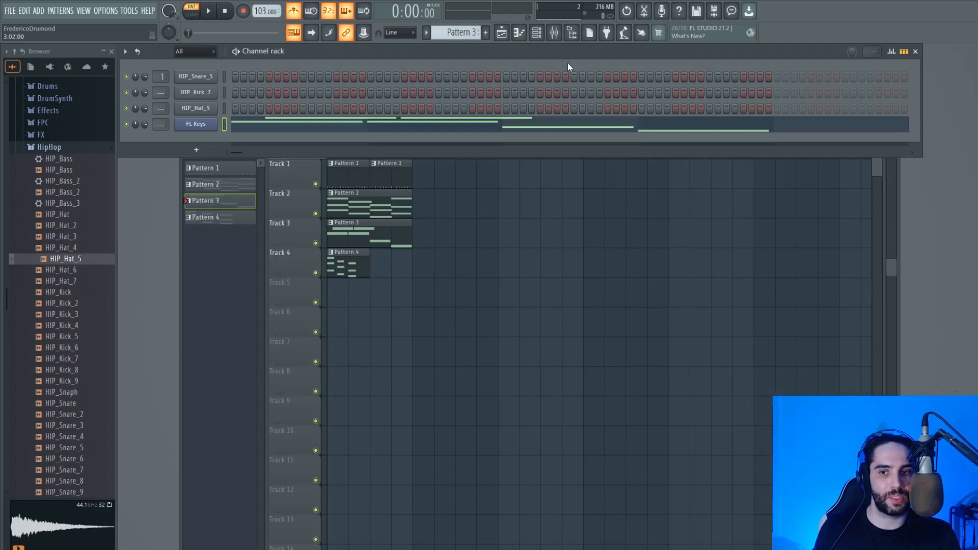
Demonstrate showing and hiding the Mixer window several times, leaving it hidden.
{"action": "left_click", "coordinate": [554, 34]}
{"action": "left_click", "coordinate": [555, 35]}
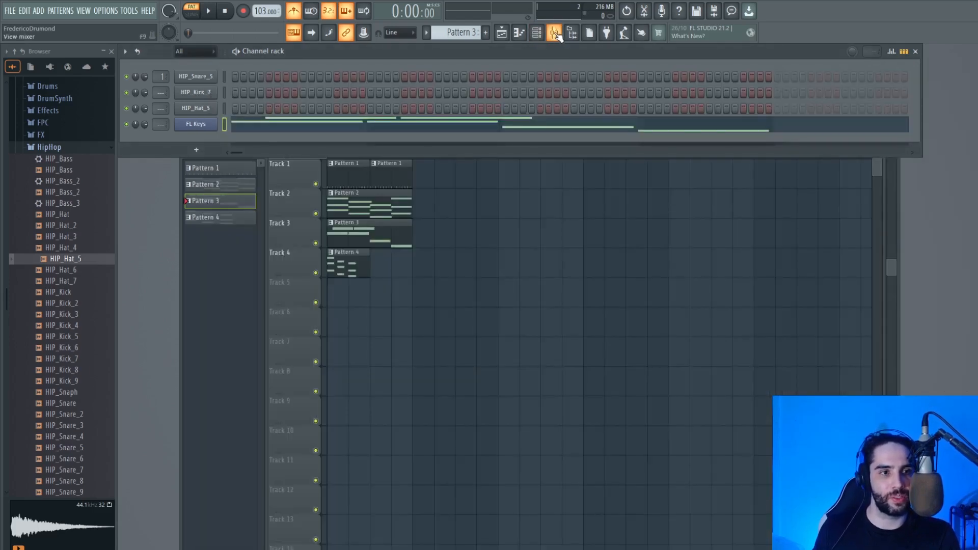
{"action": "left_click", "coordinate": [555, 35]}
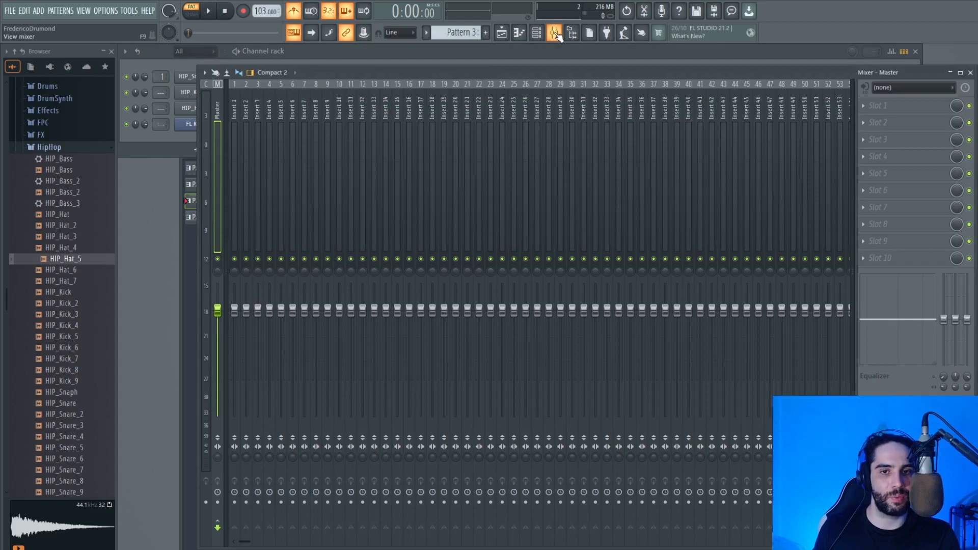
{"action": "left_click", "coordinate": [555, 34]}
{"action": "left_click", "coordinate": [556, 34]}
{"action": "left_click", "coordinate": [556, 35]}
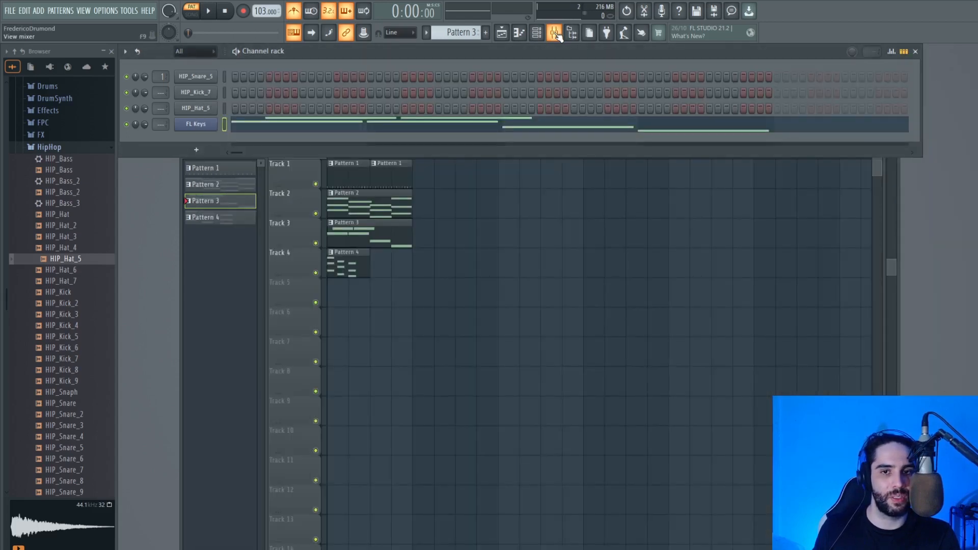
Hide the Playlist and Piano roll windows, leaving only the Channel rack in the workspace.
{"action": "left_click", "coordinate": [502, 35]}
{"action": "left_click", "coordinate": [502, 35]}
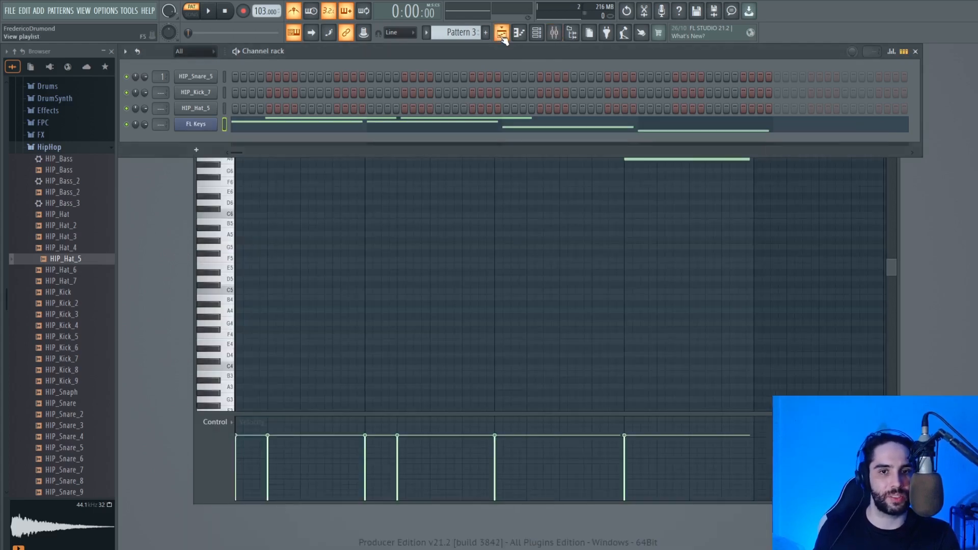
{"action": "left_click", "coordinate": [519, 33]}
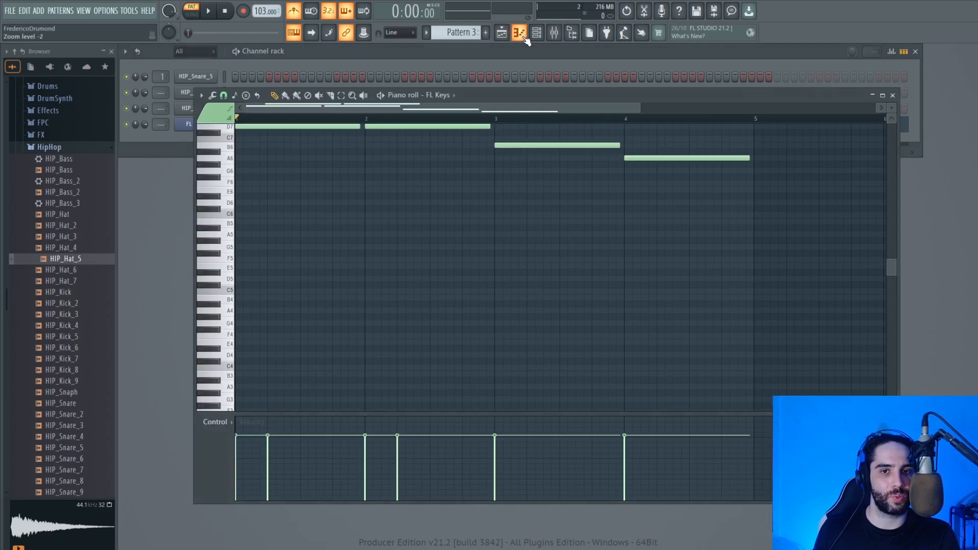
{"action": "left_click", "coordinate": [523, 37]}
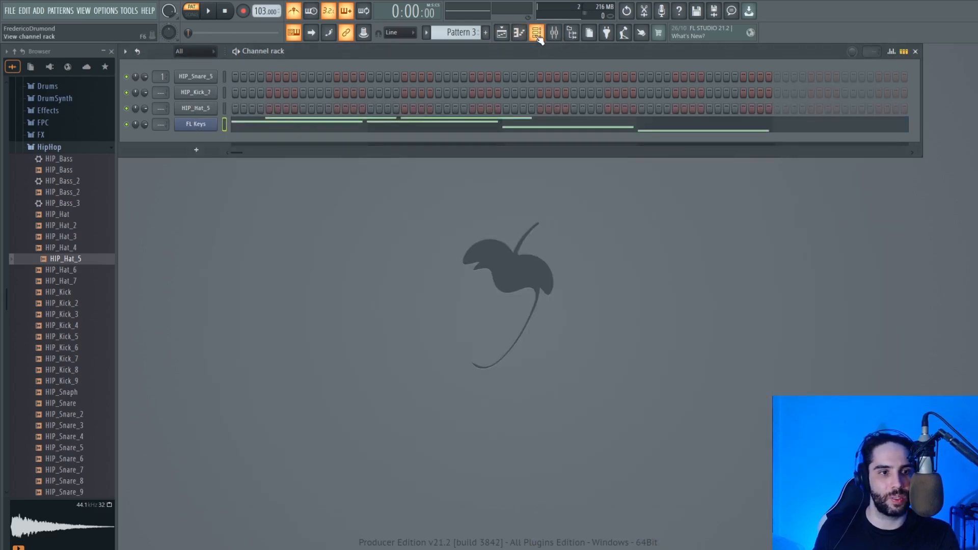
Toggle the Channel rack and Browser on and off, ending with the whole workspace cleared.
{"action": "left_click", "coordinate": [540, 37]}
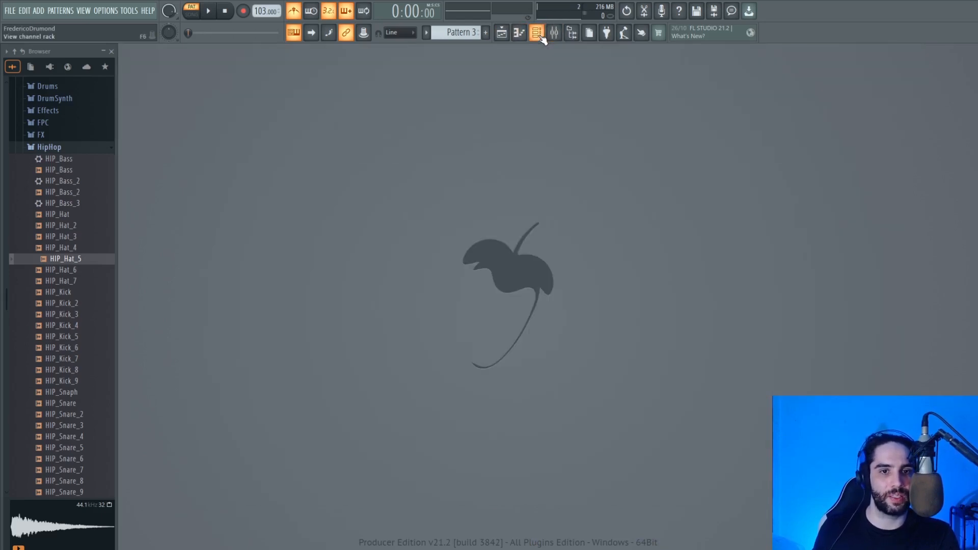
{"action": "left_click", "coordinate": [543, 39]}
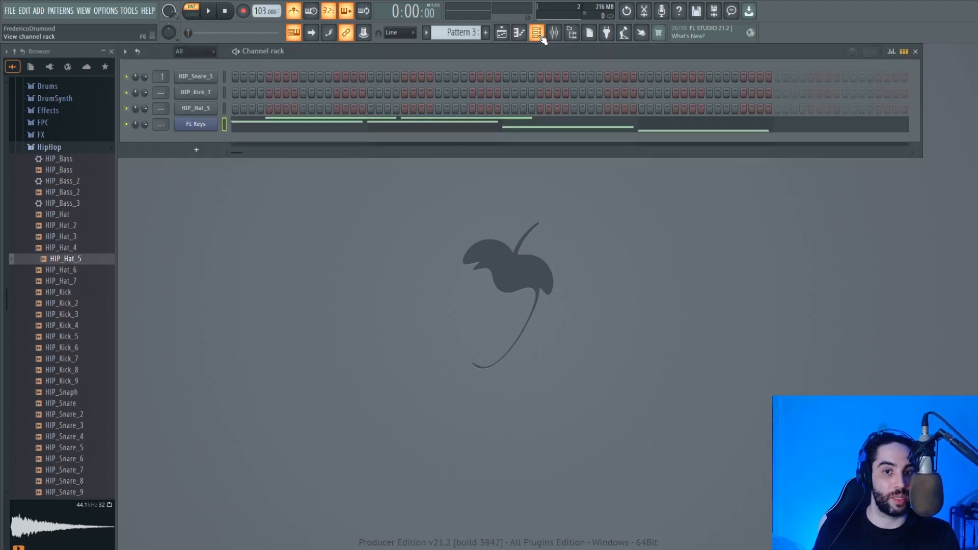
{"action": "left_click", "coordinate": [572, 35]}
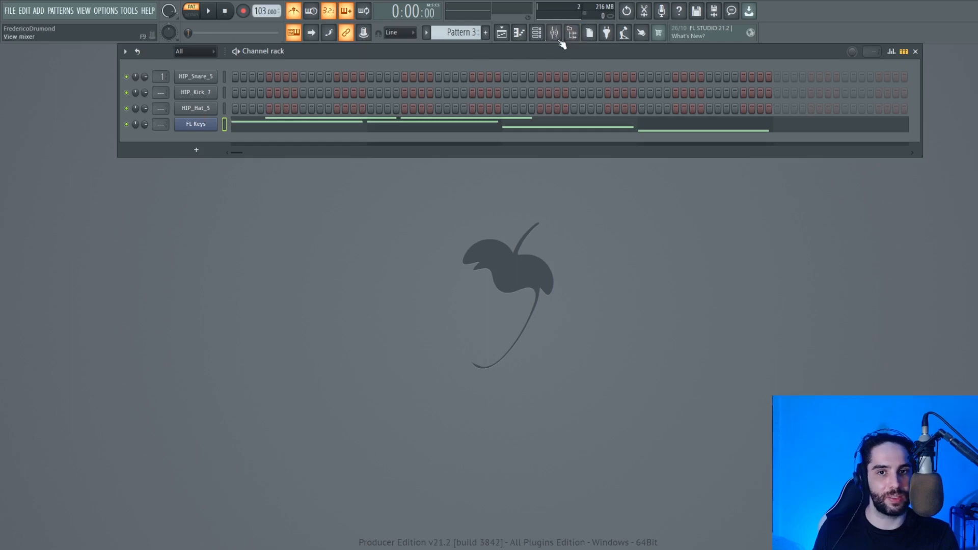
{"action": "left_click", "coordinate": [572, 35]}
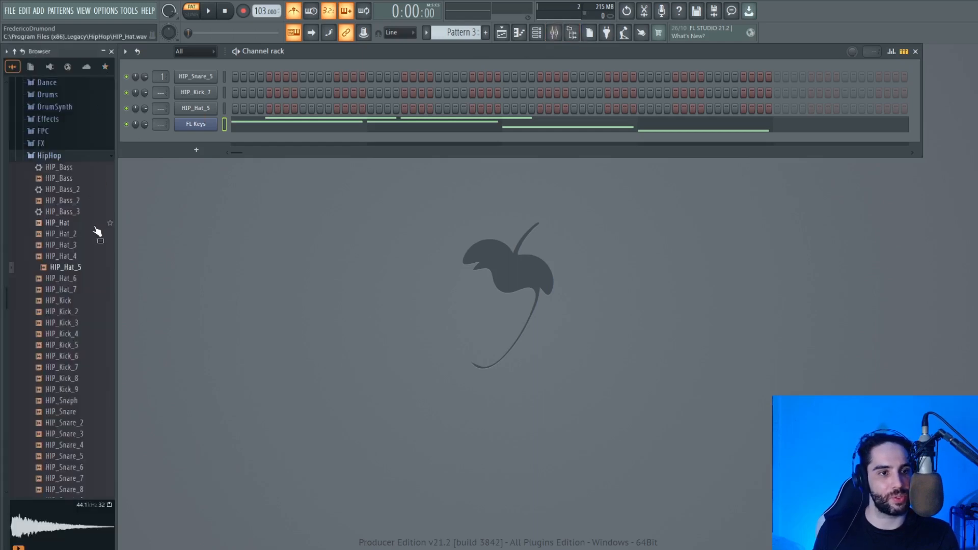
{"action": "left_click", "coordinate": [572, 34]}
{"action": "left_click", "coordinate": [554, 32]}
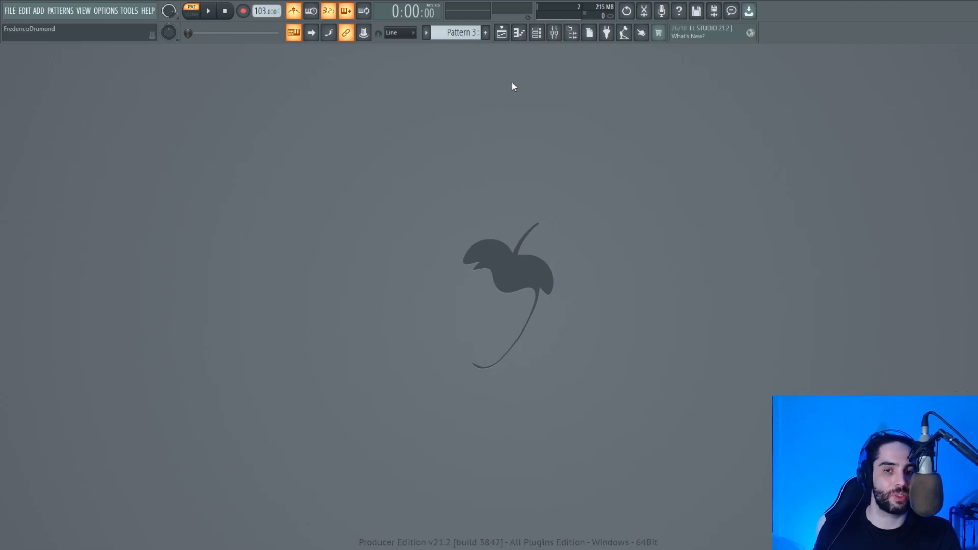
Reopen the Channel rack, Mixer and Browser, and move the Mixer aside so the channel names are uncovered.
{"action": "left_click", "coordinate": [537, 33]}
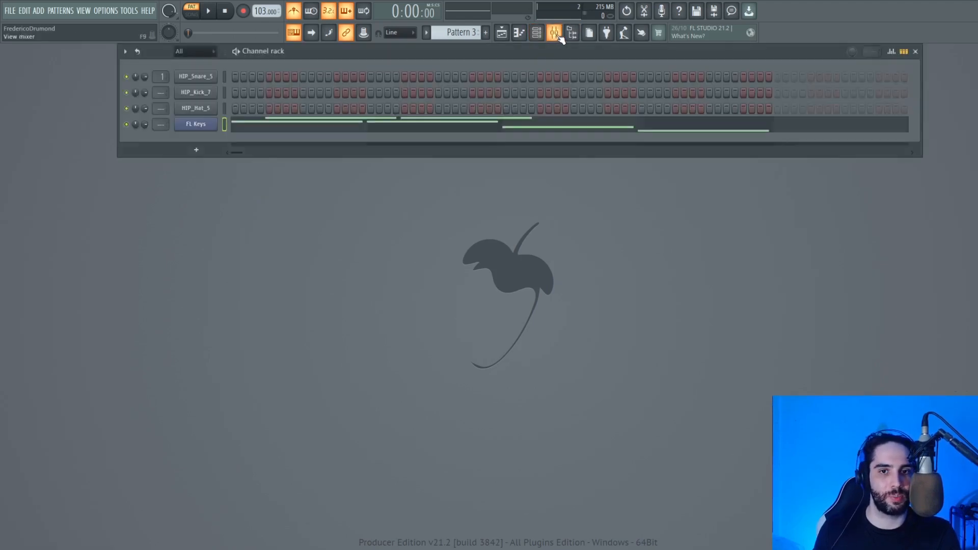
{"action": "left_click", "coordinate": [555, 32]}
{"action": "left_click", "coordinate": [571, 33]}
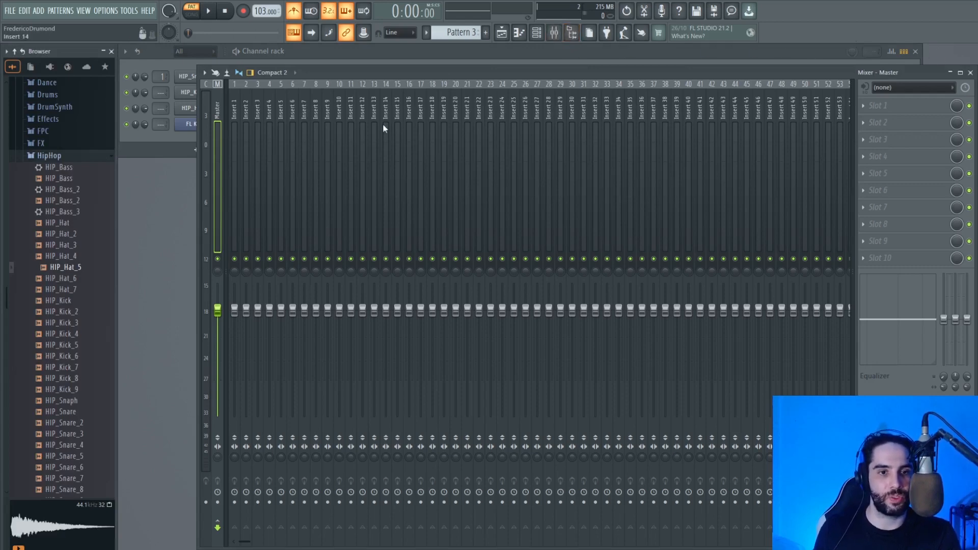
{"action": "left_click_drag", "start_coordinate": [497, 80], "coordinate": [669, 94]}
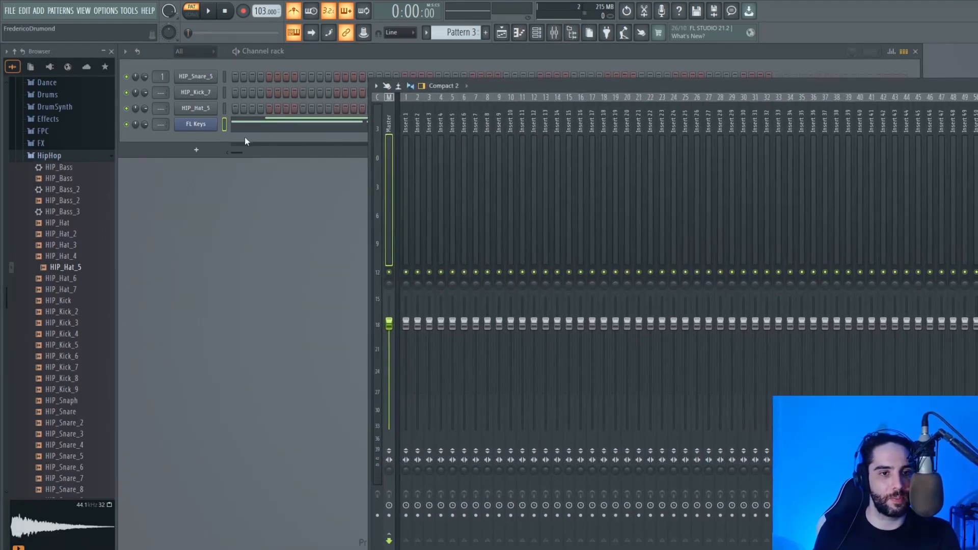
Route the HIP_Snare_5 channel to mixer track Insert 1.
{"action": "left_click", "coordinate": [224, 77]}
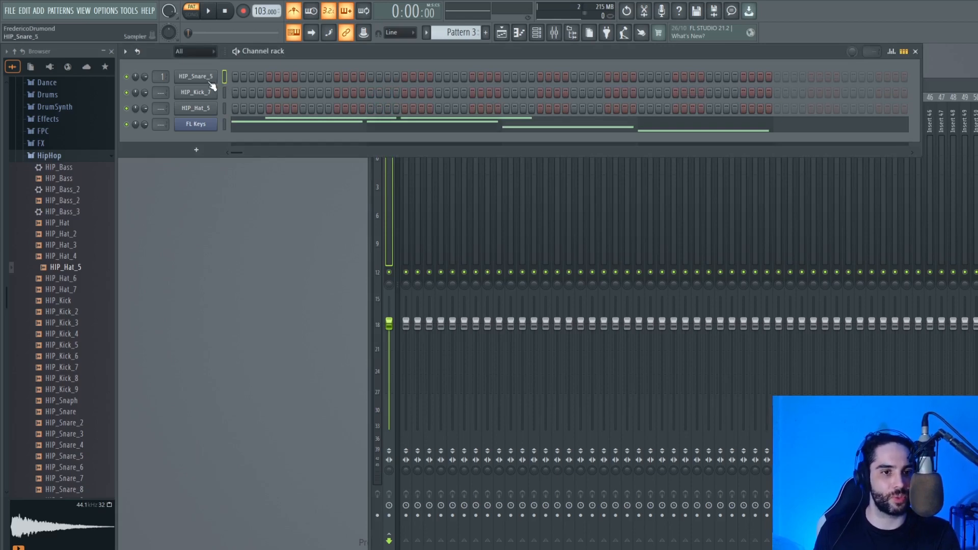
{"action": "left_click", "coordinate": [404, 187]}
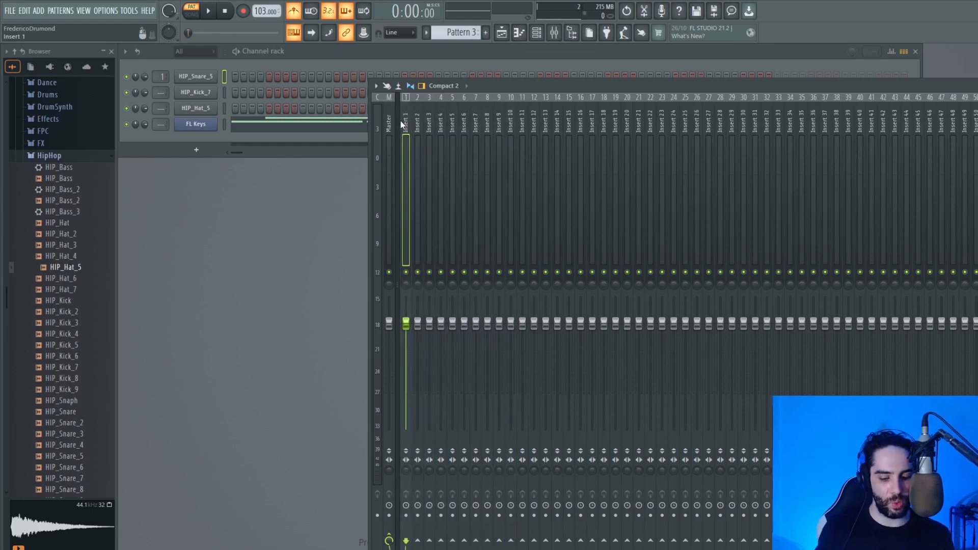
{"action": "key", "text": "ctrl+l"}
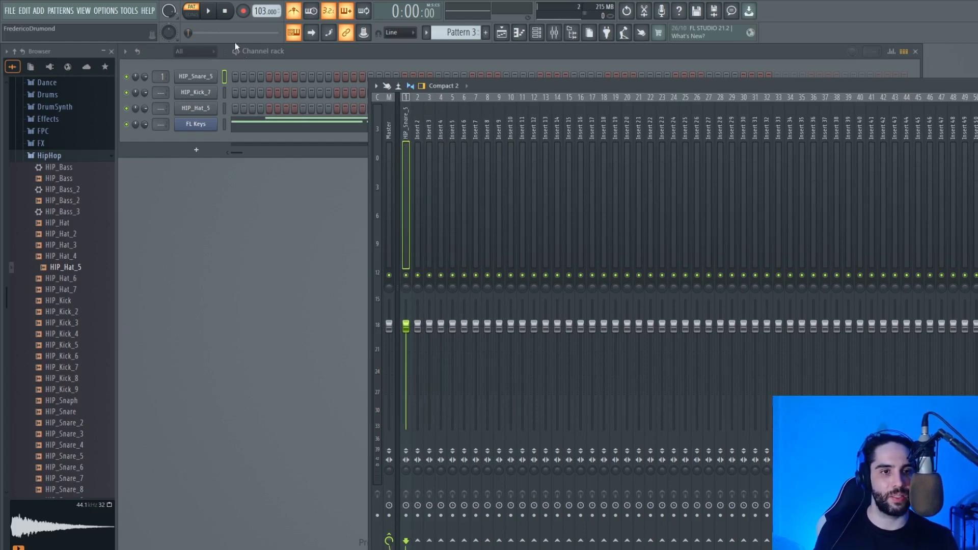
Switch playback to song mode, check the Playlist, and play the arrangement to watch the mixer levels.
{"action": "left_click", "coordinate": [192, 14]}
{"action": "left_click", "coordinate": [502, 34]}
{"action": "left_click", "coordinate": [502, 34]}
{"action": "key", "text": "space"}
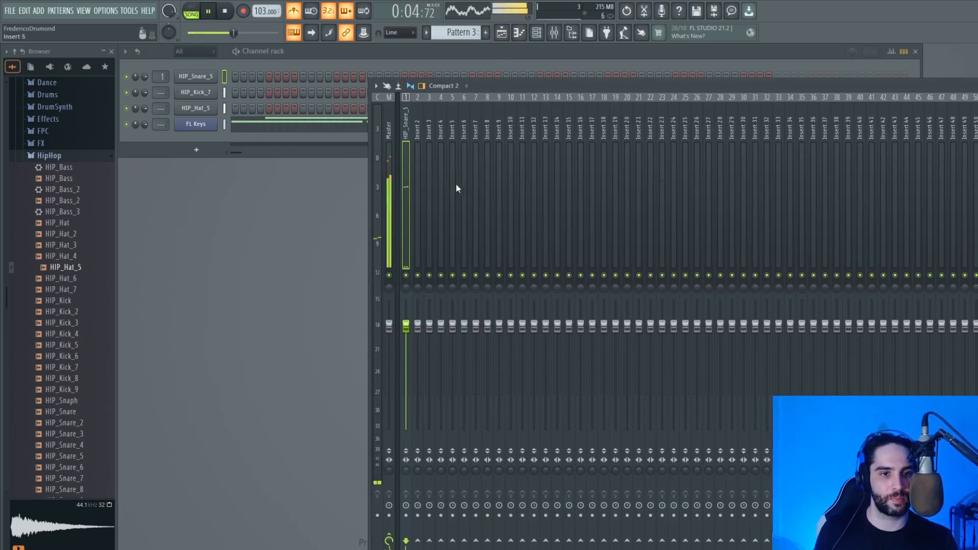
{"action": "key", "text": "space"}
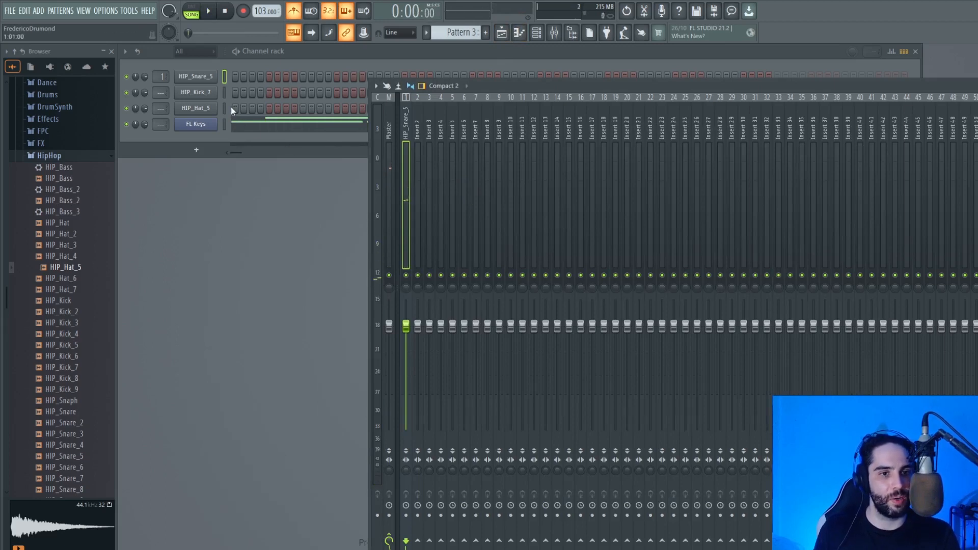
Route the HIP_Kick_7, HIP_Hat_5 and FL Keys channels to consecutive mixer tracks starting at Insert 2.
{"action": "left_click", "coordinate": [225, 92]}
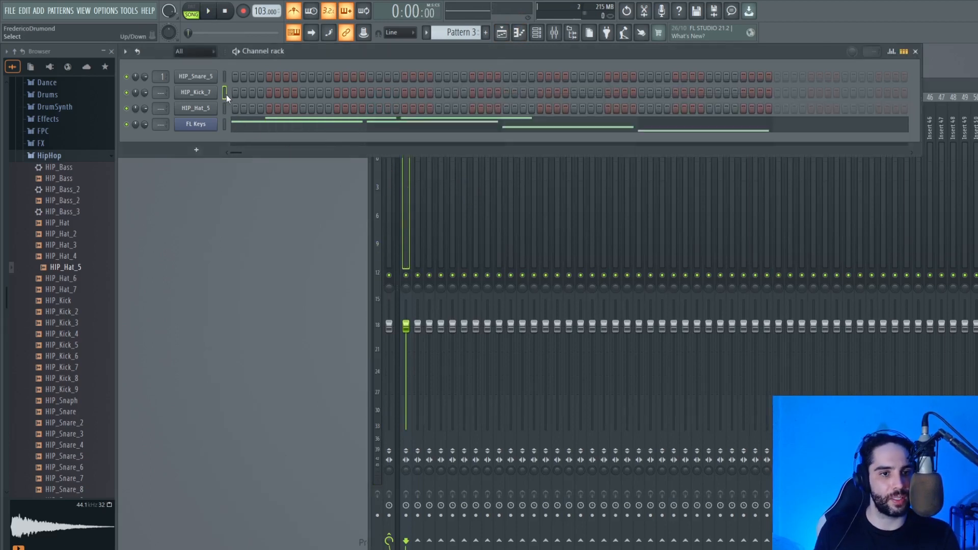
{"action": "left_click", "coordinate": [416, 181]}
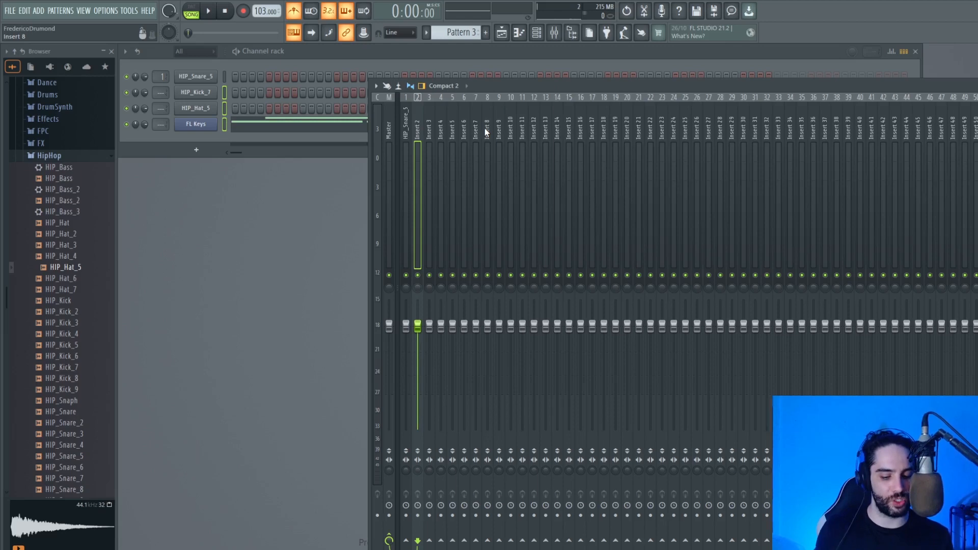
{"action": "key", "text": "ctrl+shift+l"}
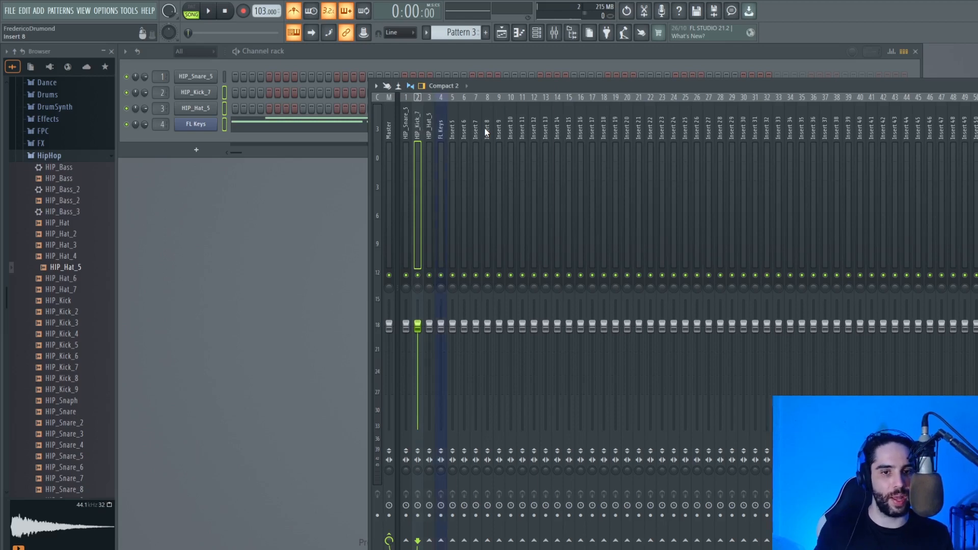
Play the song and lower the mixer faders of HIP_Snare_5, HIP_Kick_7, HIP_Hat_5 and FL Keys.
{"action": "left_click", "coordinate": [443, 134]}
{"action": "left_click", "coordinate": [406, 133]}
{"action": "key", "text": "space"}
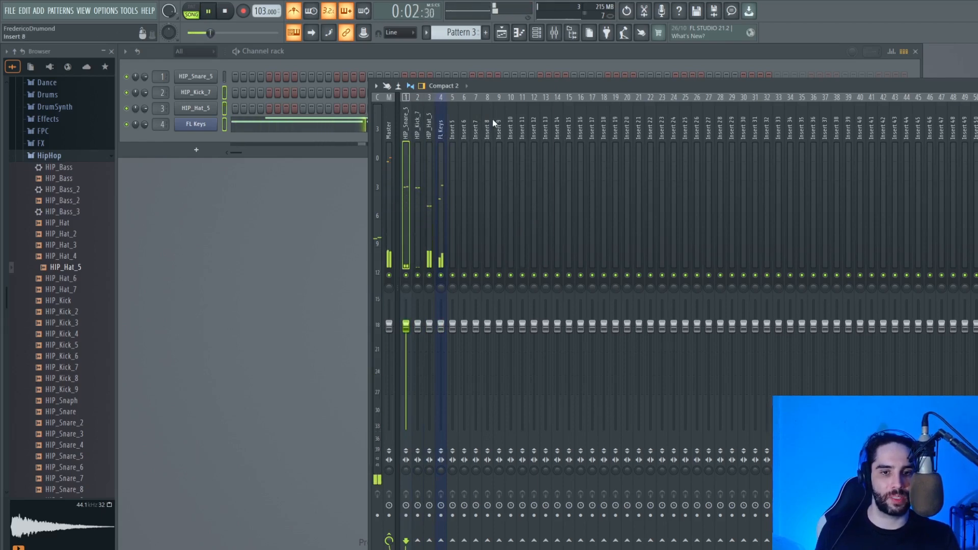
{"action": "left_click_drag", "start_coordinate": [518, 88], "coordinate": [434, 80]}
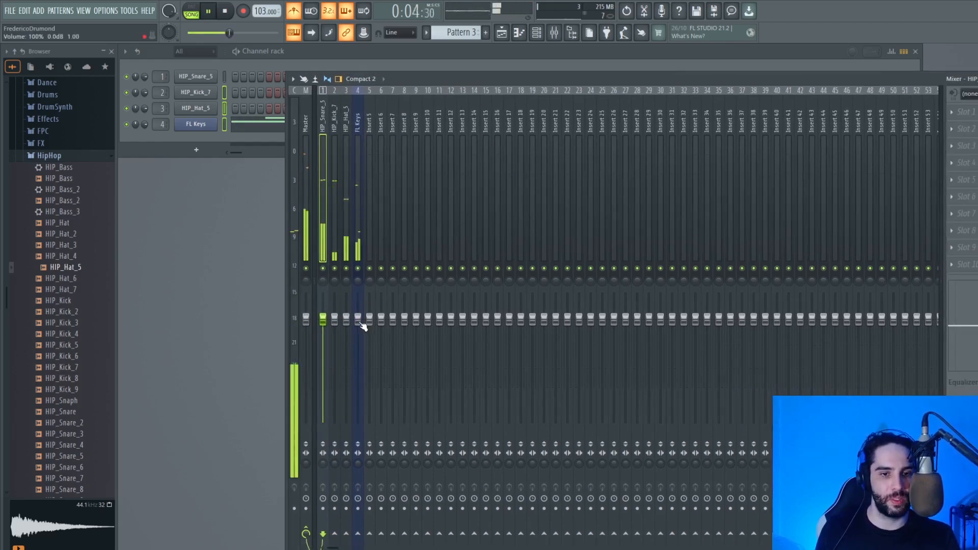
{"action": "left_click_drag", "start_coordinate": [358, 319], "coordinate": [359, 338]}
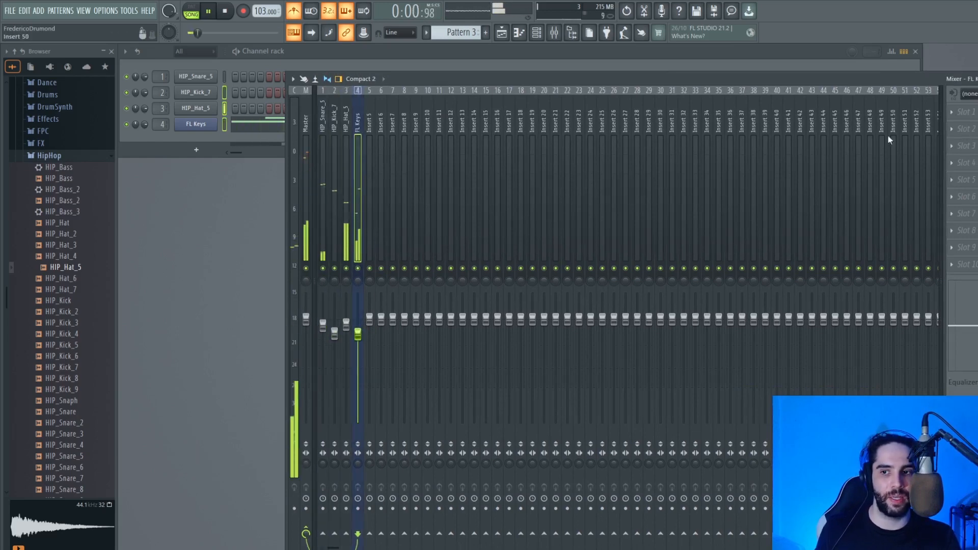
Look through the effect plugins available for the FL Keys mixer track's first slot without adding one.
{"action": "left_click", "coordinate": [962, 111]}
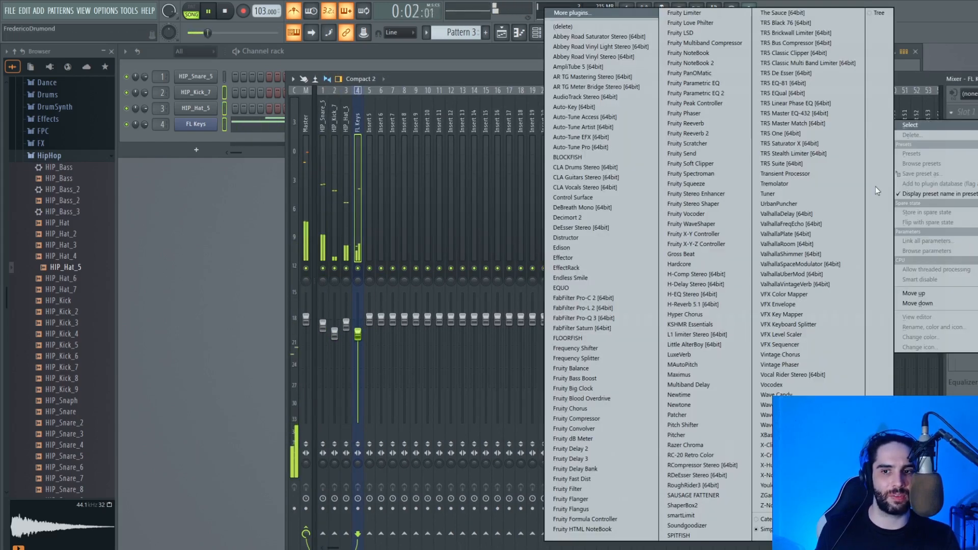
{"action": "left_click", "coordinate": [418, 76]}
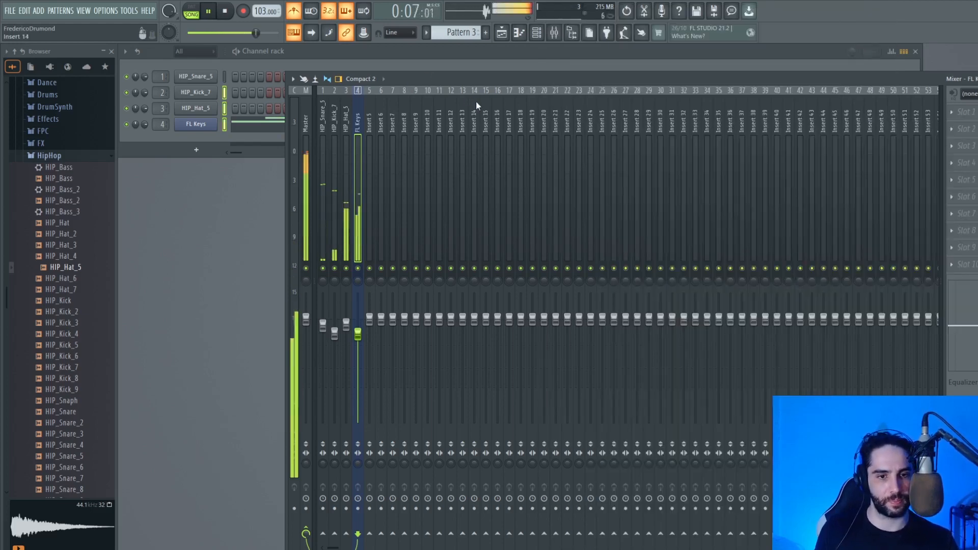
Stop the song and bring up the Playlist.
{"action": "key", "text": "space"}
{"action": "key", "text": "F5"}
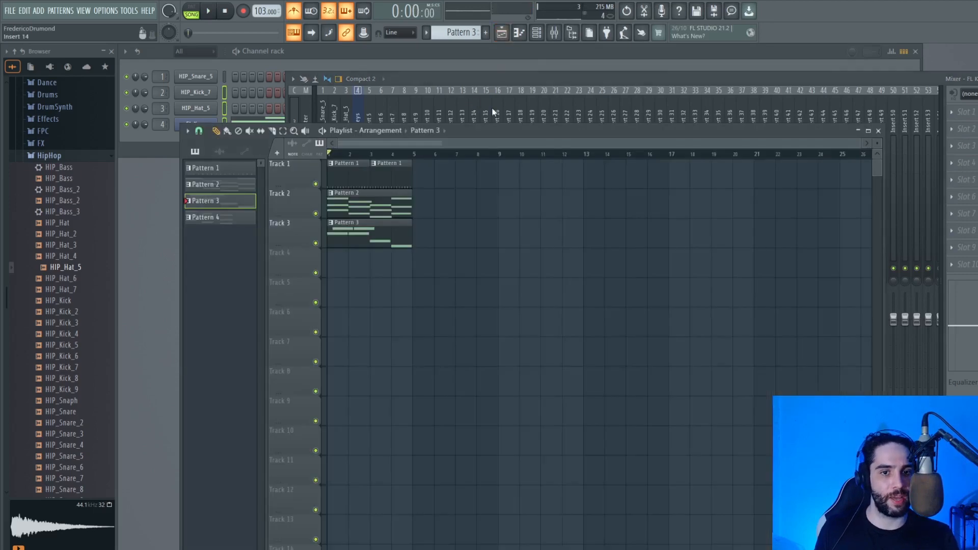